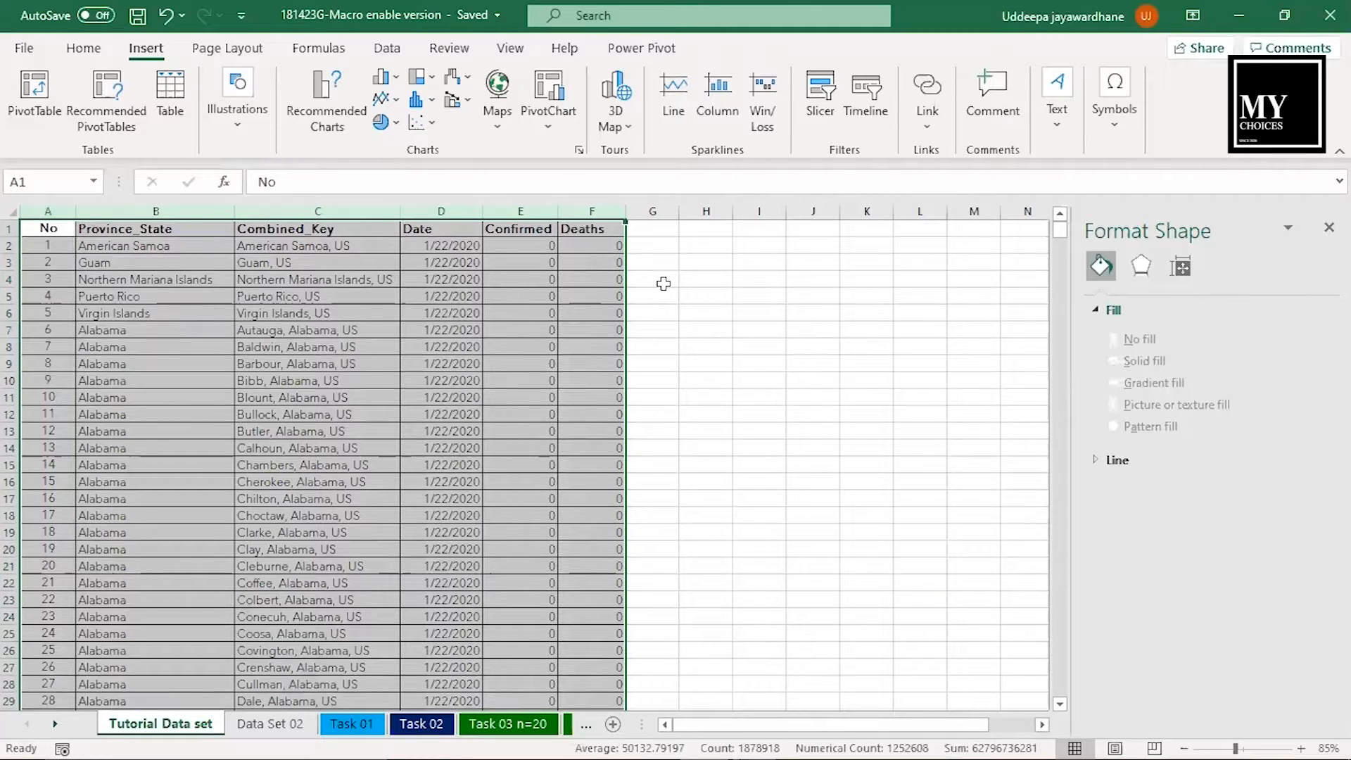
- Create a PivotTable on a new worksheet from columns A:F of the Tutorial Data set sheet
{"action": "left_click", "coordinate": [664, 283]}
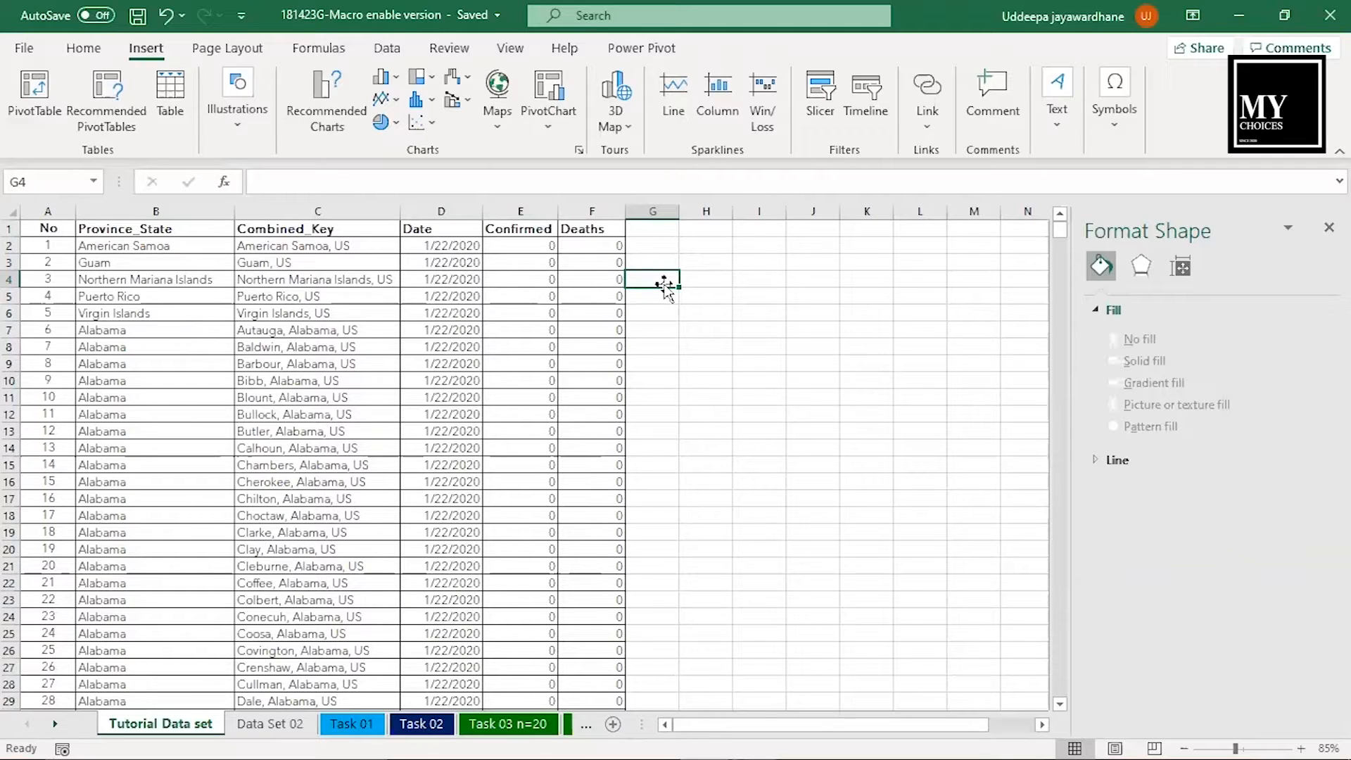
{"action": "left_click", "coordinate": [32, 90]}
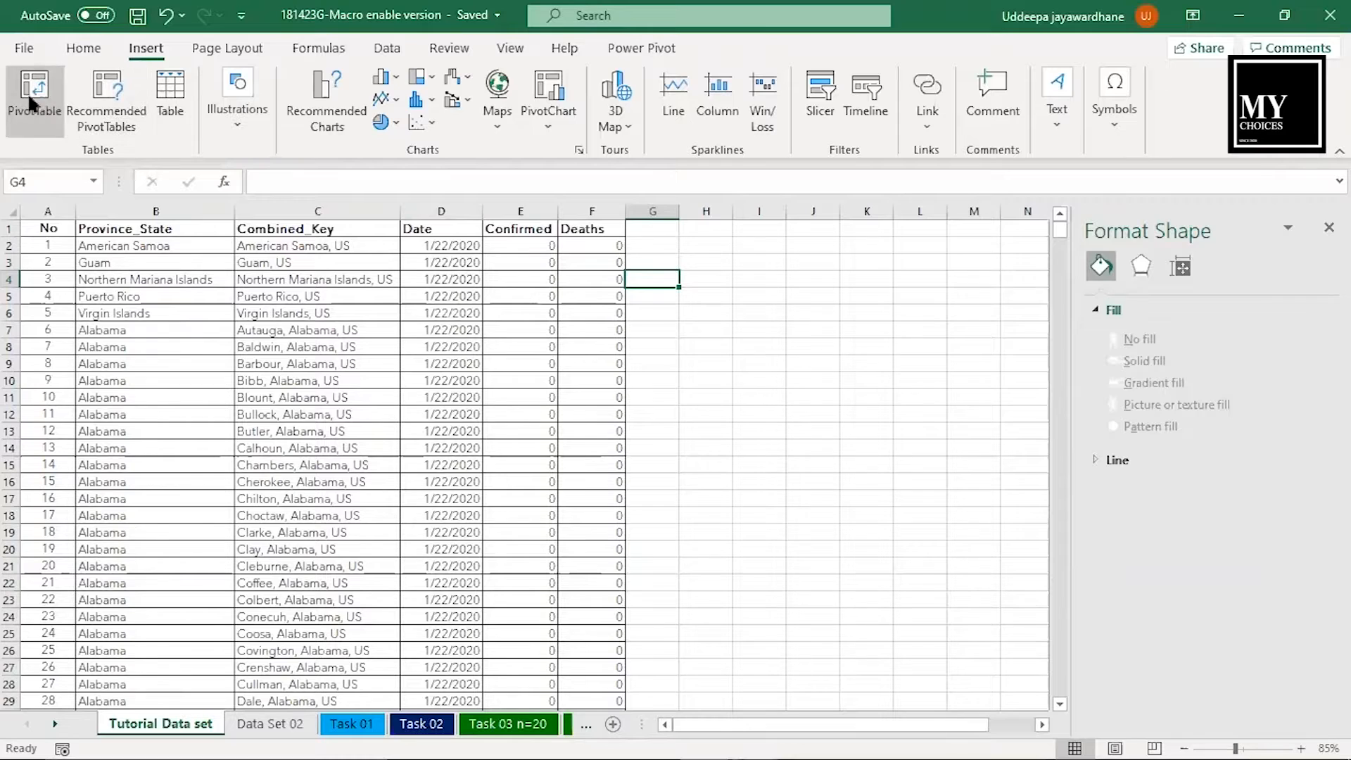
{"action": "left_click", "coordinate": [1230, 169]}
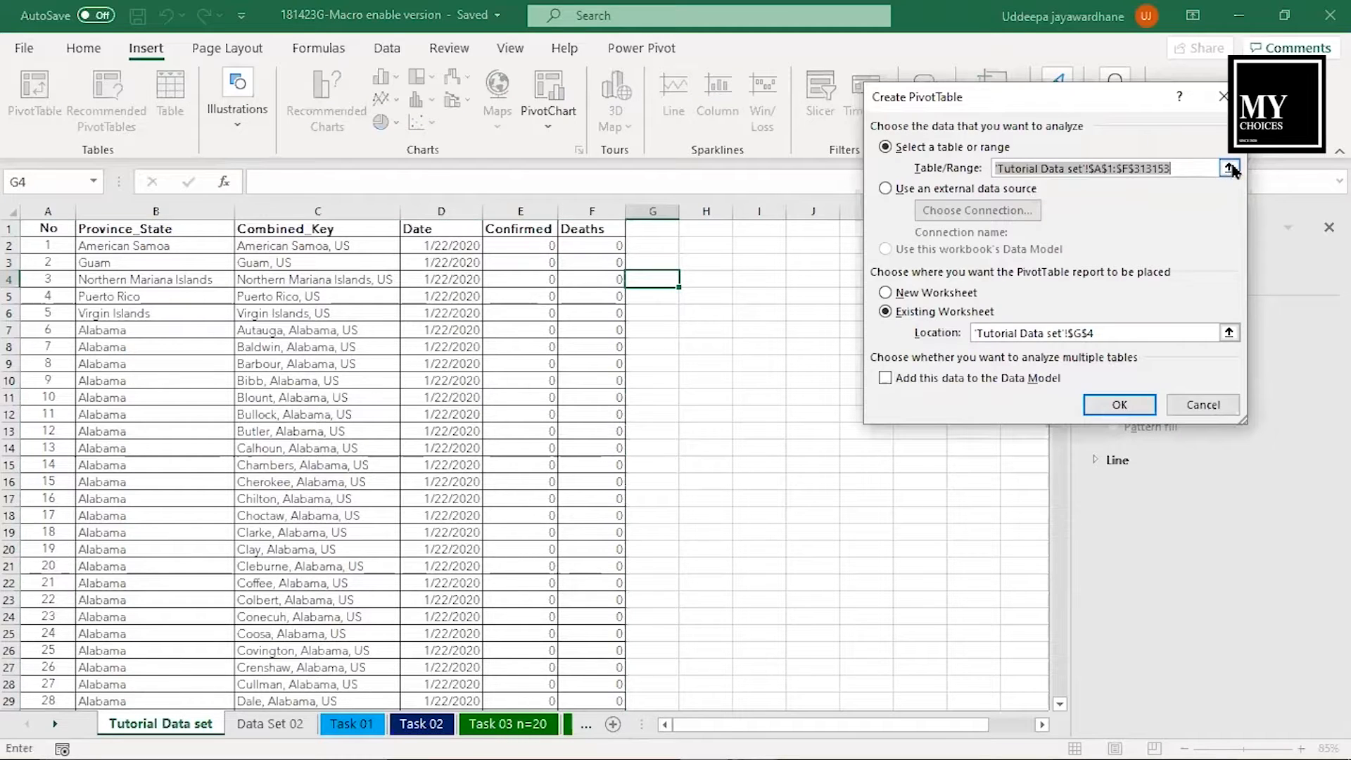
{"action": "left_click_drag", "start_coordinate": [53, 211], "coordinate": [591, 210]}
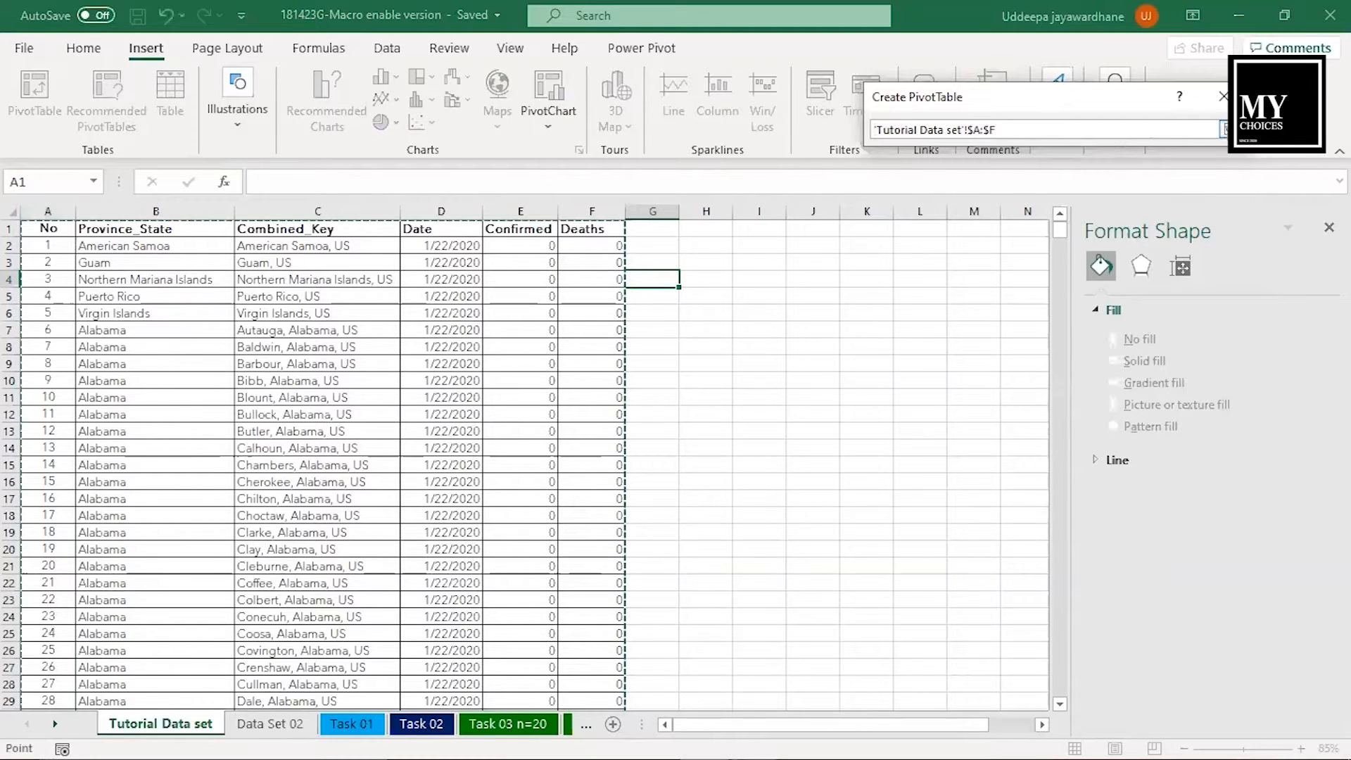
{"action": "left_click", "coordinate": [1225, 130]}
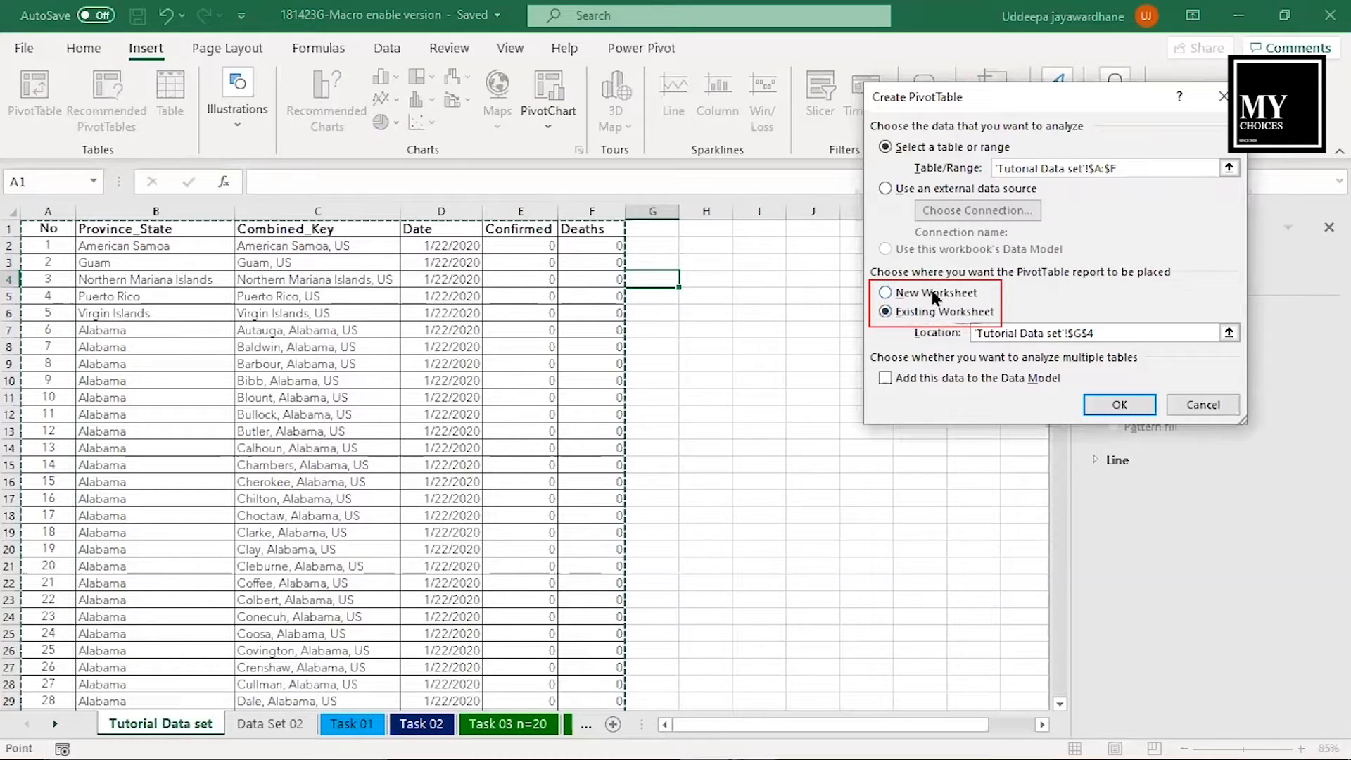
{"action": "left_click", "coordinate": [931, 292]}
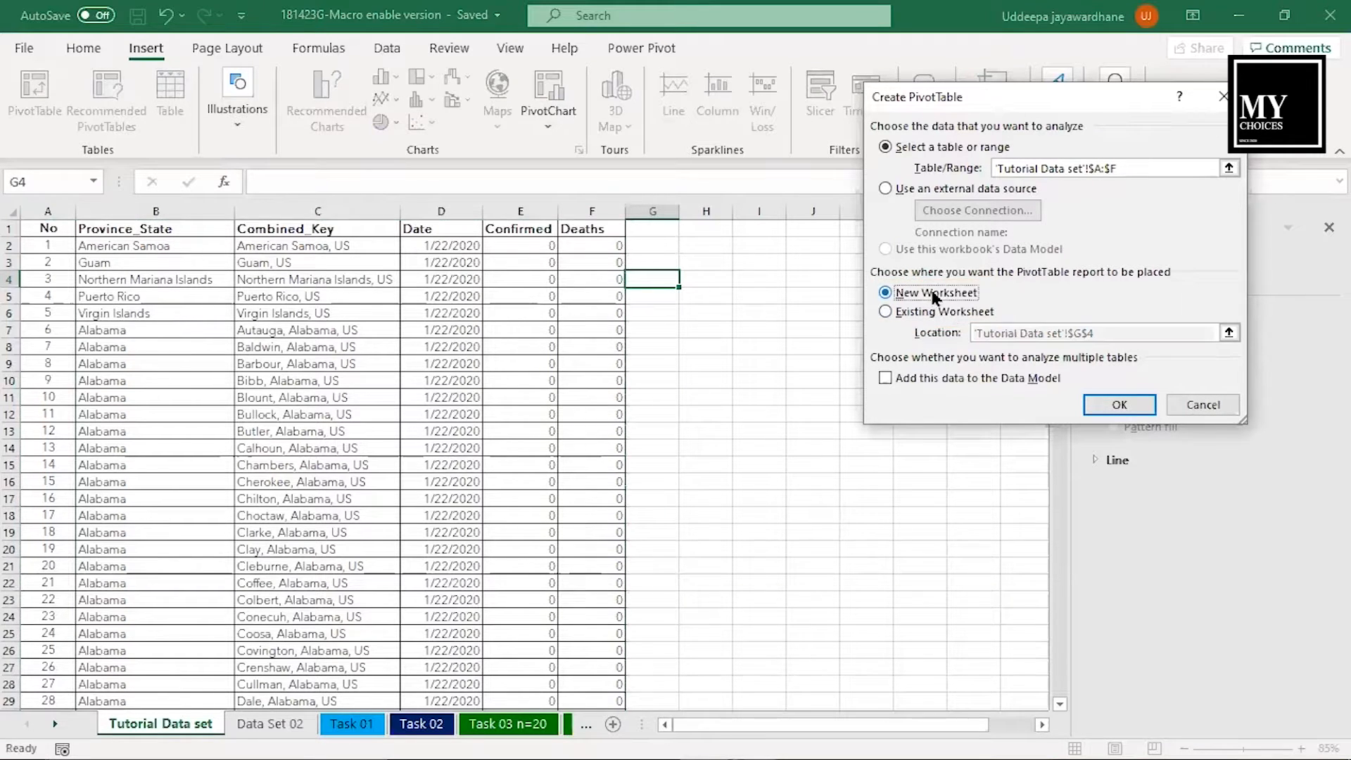
{"action": "left_click", "coordinate": [1119, 406]}
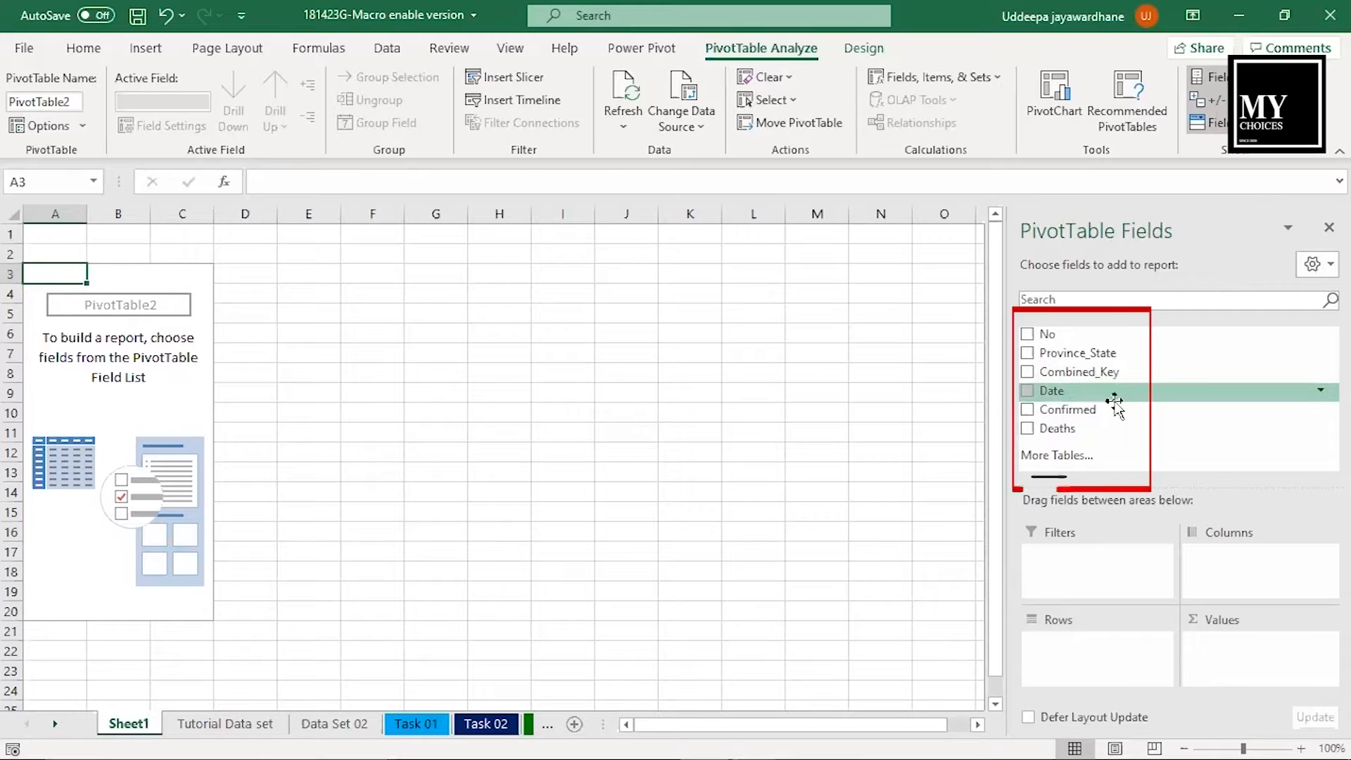
- Build the PivotTable with Province_State as rows and Confirmed and Deaths as summed values
{"action": "left_click_drag", "start_coordinate": [1115, 353], "coordinate": [1083, 651]}
{"action": "left_click_drag", "start_coordinate": [1093, 411], "coordinate": [1224, 651]}
{"action": "left_click_drag", "start_coordinate": [1070, 429], "coordinate": [1245, 658]}
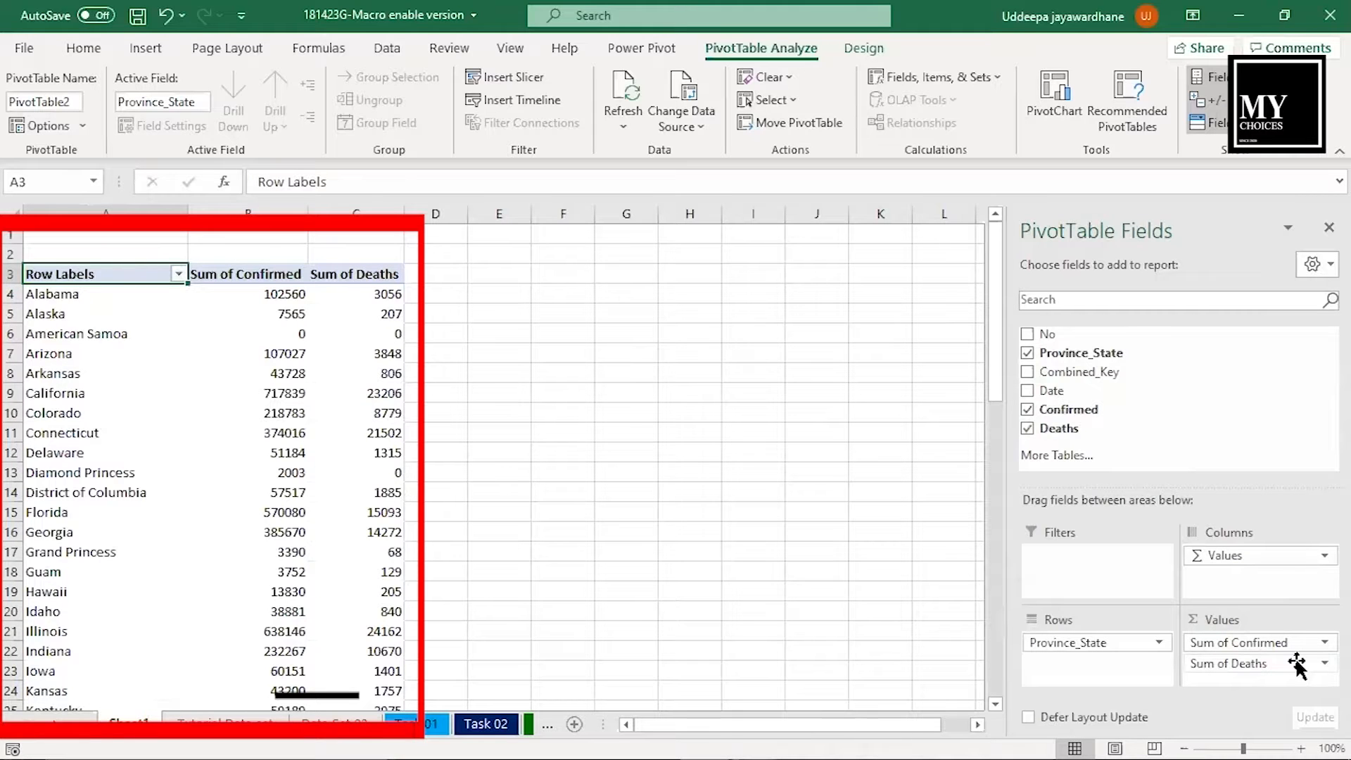
- Review the recommended PivotTables for the whole data range on the Tutorial Data set sheet without inserting one
{"action": "left_click", "coordinate": [224, 721]}
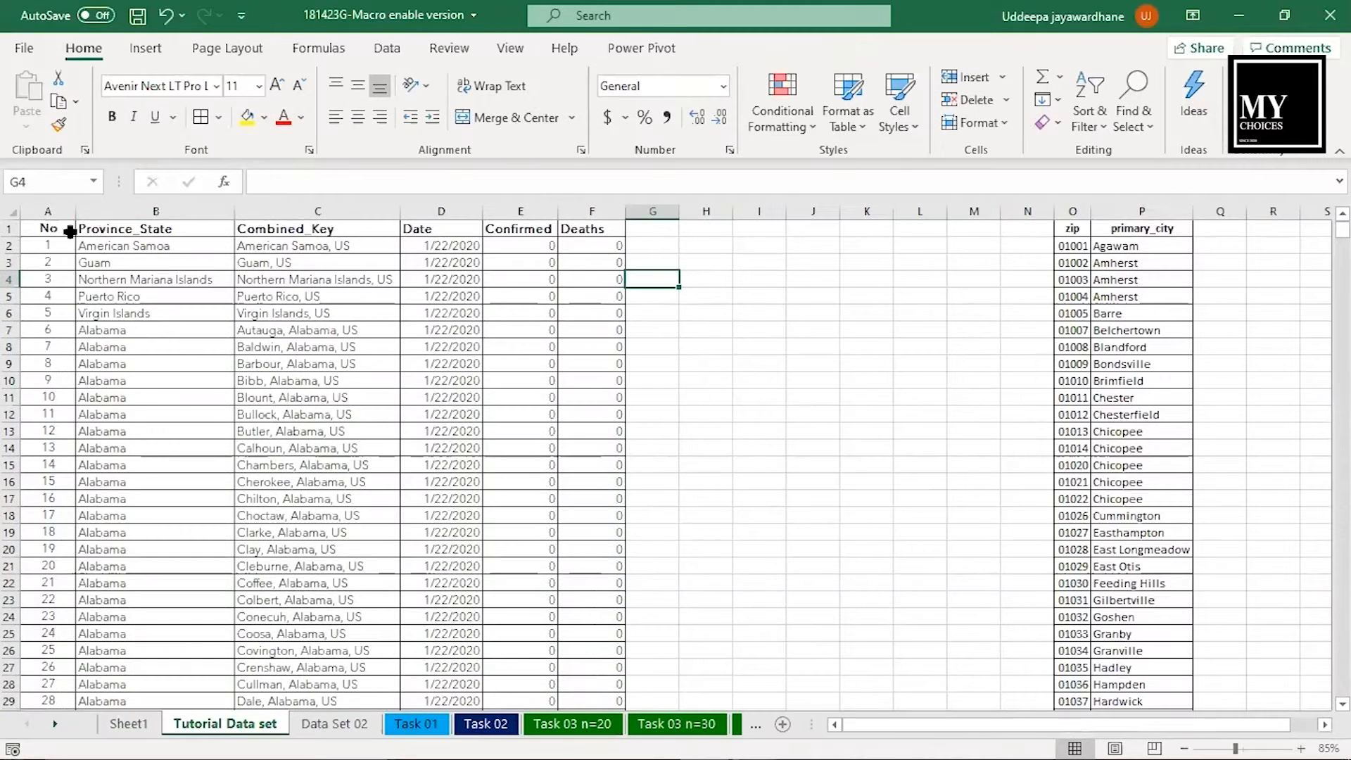
{"action": "left_click", "coordinate": [65, 226]}
{"action": "key", "text": "ctrl+a"}
{"action": "left_click", "coordinate": [144, 48]}
{"action": "left_click", "coordinate": [107, 102]}
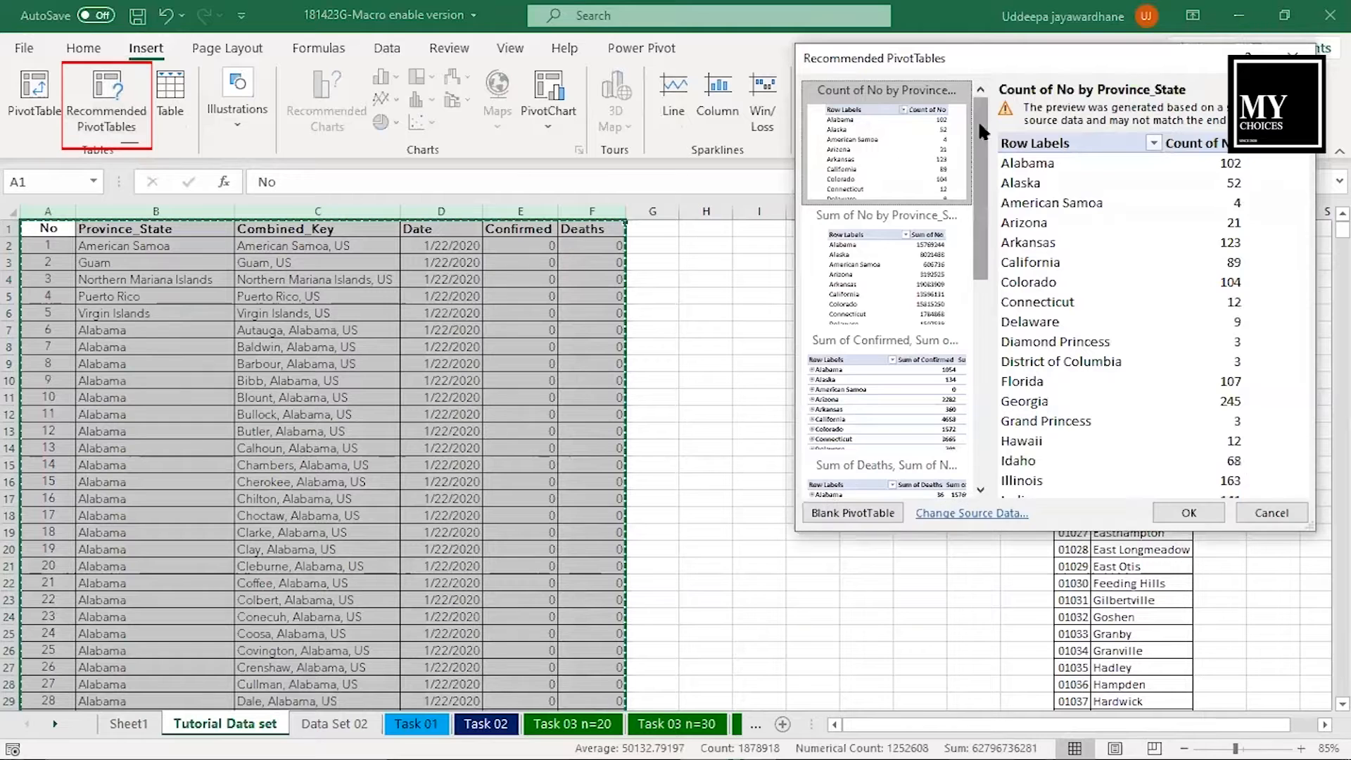
{"action": "left_click_drag", "start_coordinate": [983, 127], "coordinate": [988, 154]}
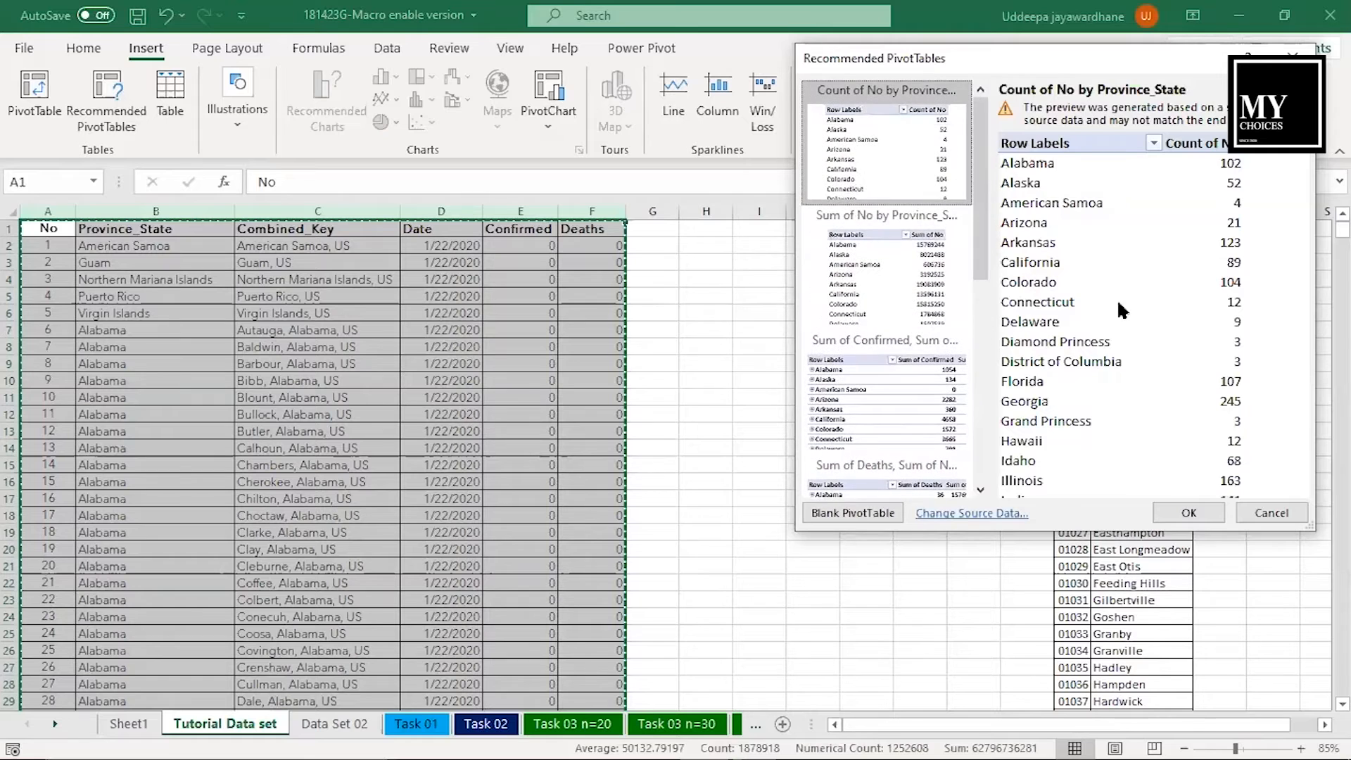
{"action": "left_click", "coordinate": [1267, 512]}
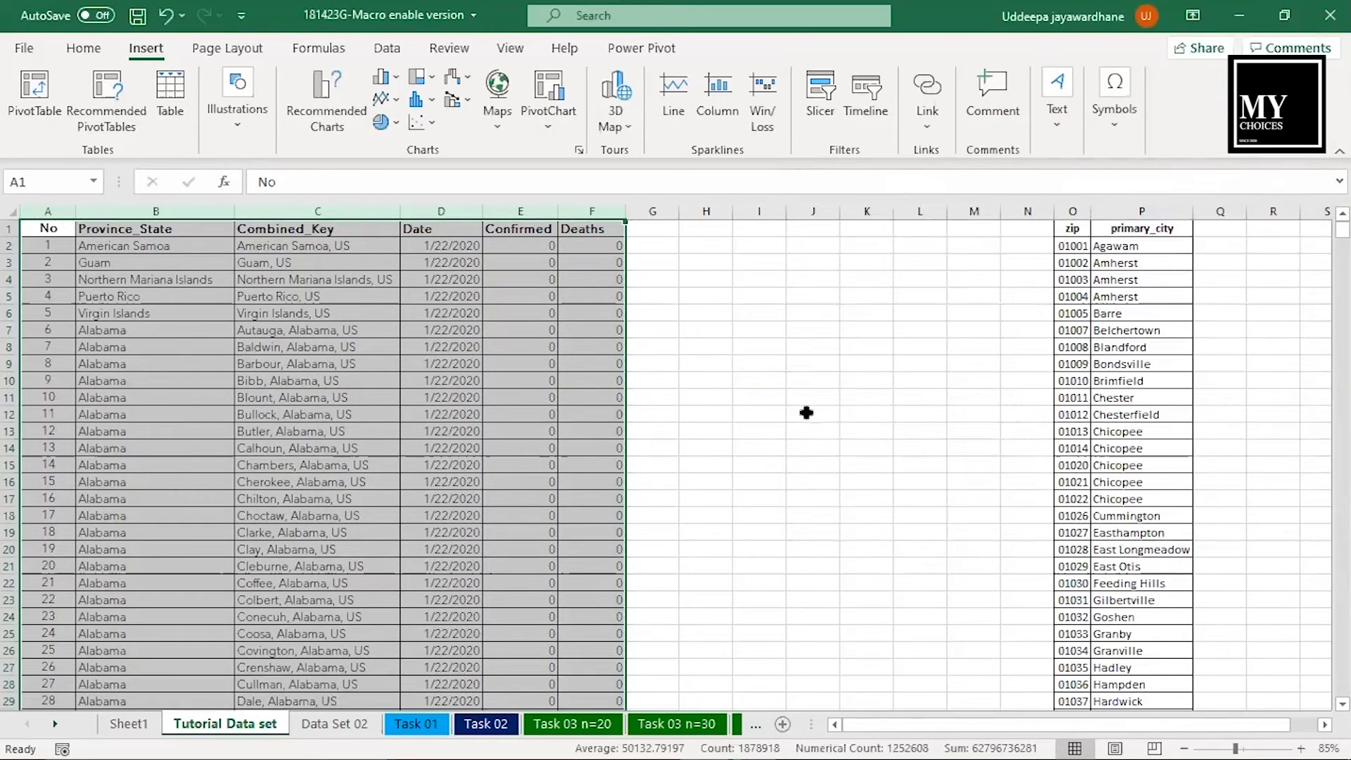
- Try converting columns A:F into a table with headers and a black-header style, and undo it
{"action": "left_click", "coordinate": [170, 95]}
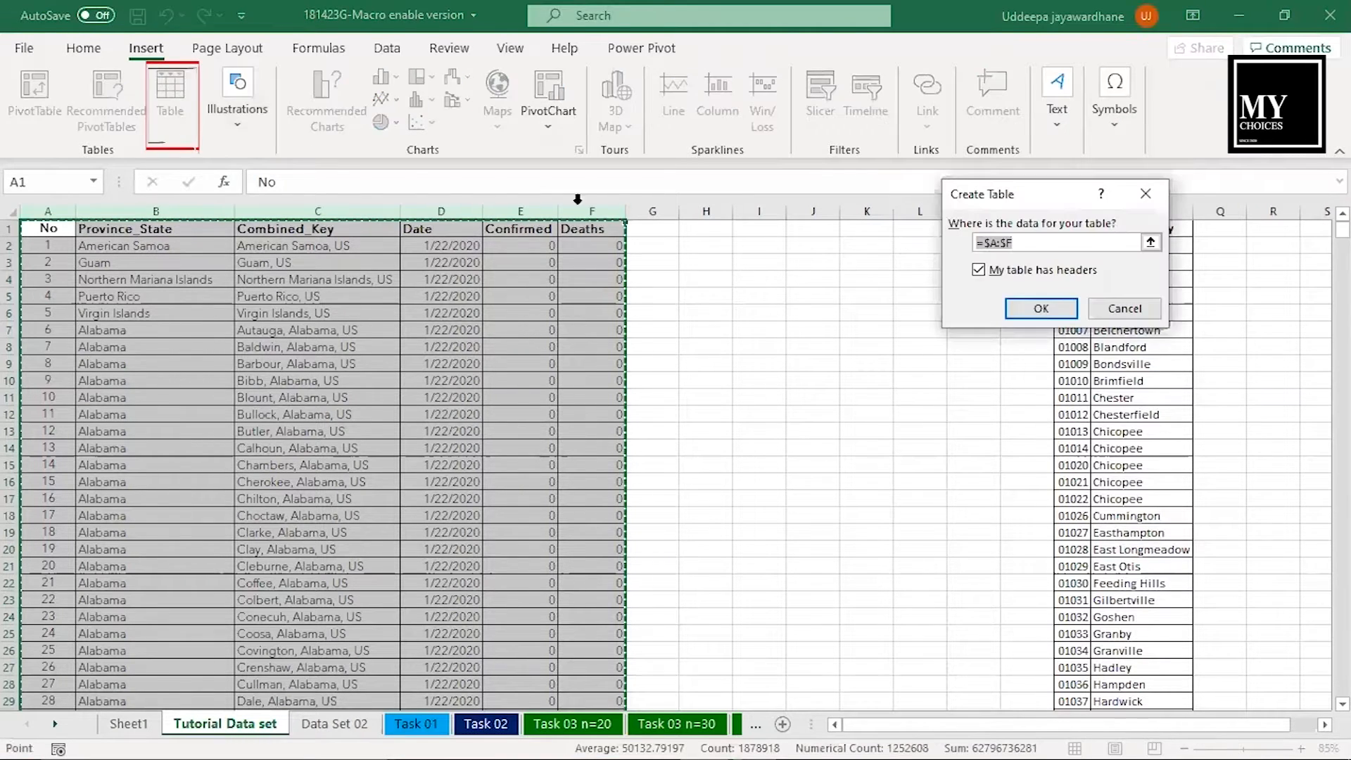
{"action": "left_click", "coordinate": [1019, 310]}
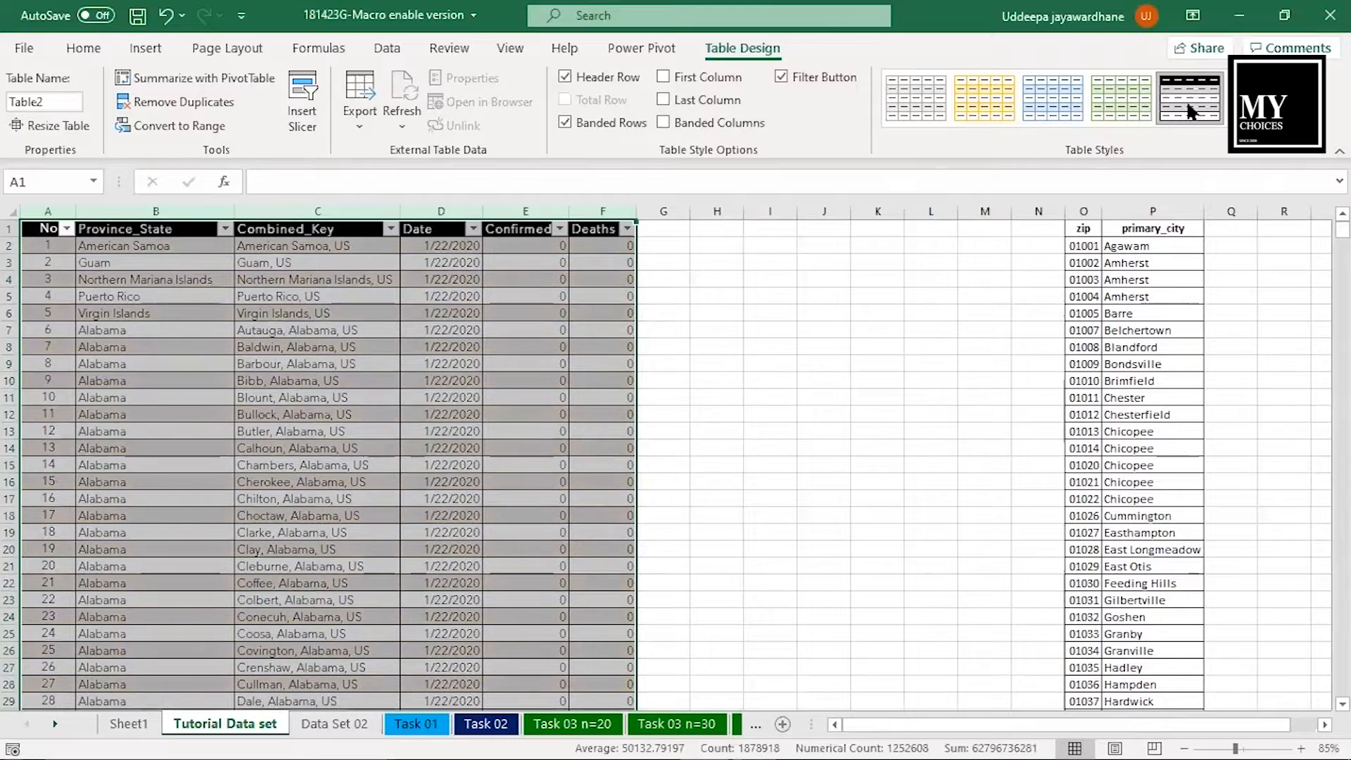
{"action": "left_click", "coordinate": [1186, 100]}
{"action": "left_click", "coordinate": [693, 301]}
{"action": "key", "text": "ctrl+z"}
{"action": "key", "text": "ctrl+z"}
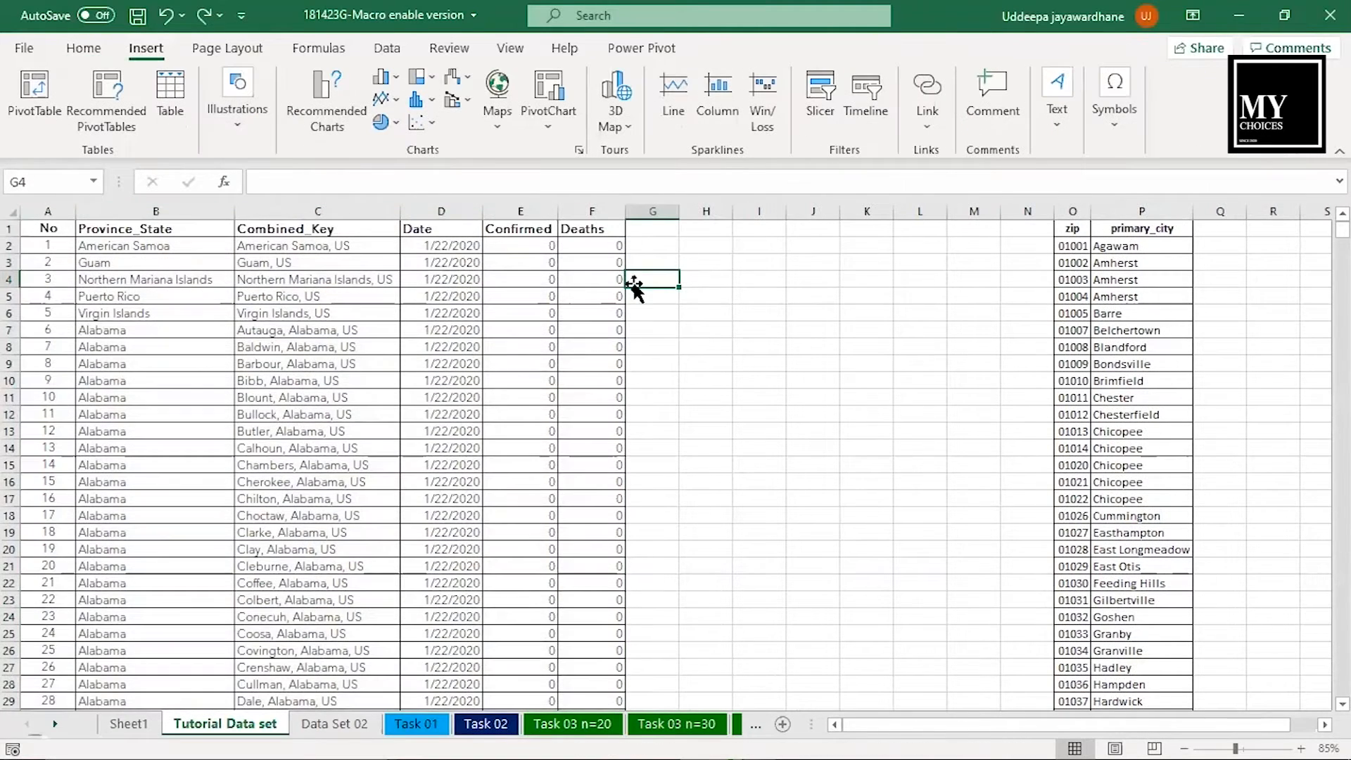
- Insert the Wallpaper-Insight picture from this device and shift it slightly away from the data columns
{"action": "left_click", "coordinate": [243, 129]}
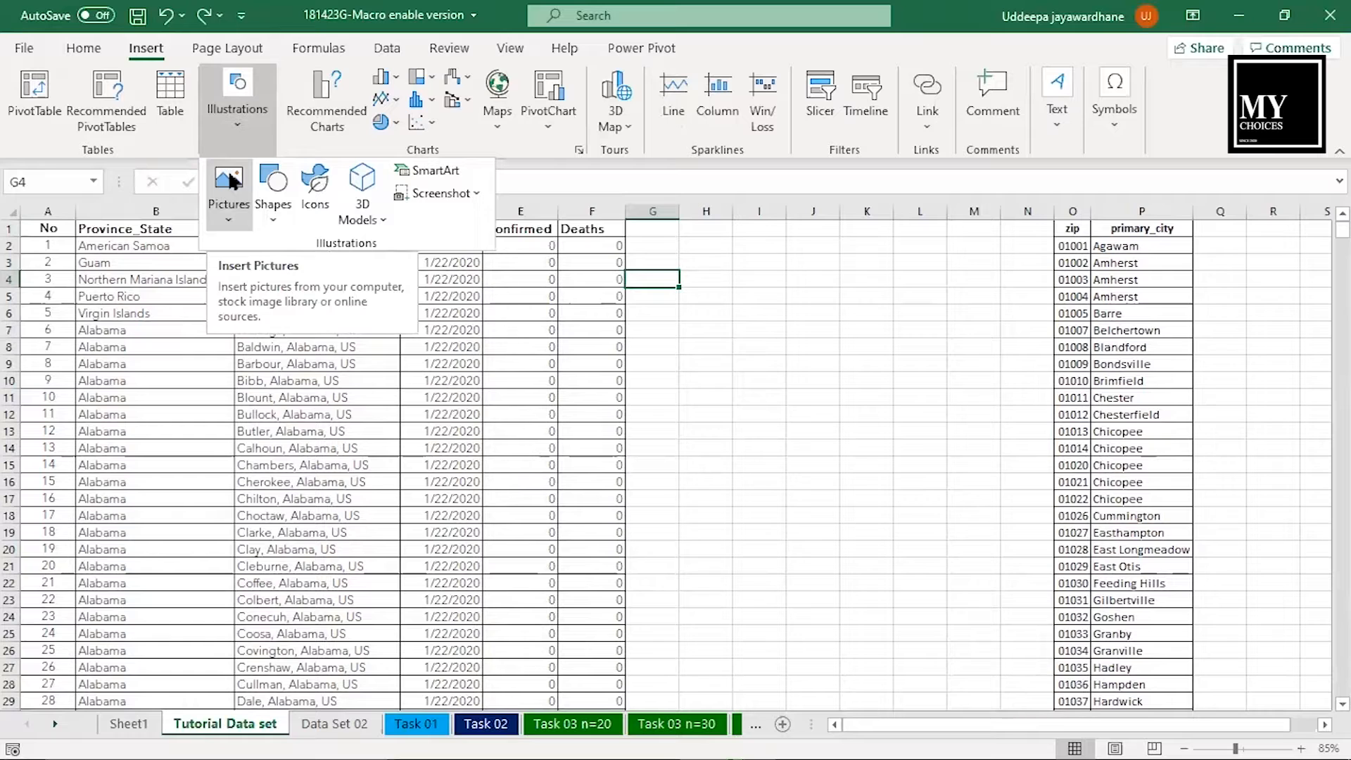
{"action": "left_click", "coordinate": [228, 190]}
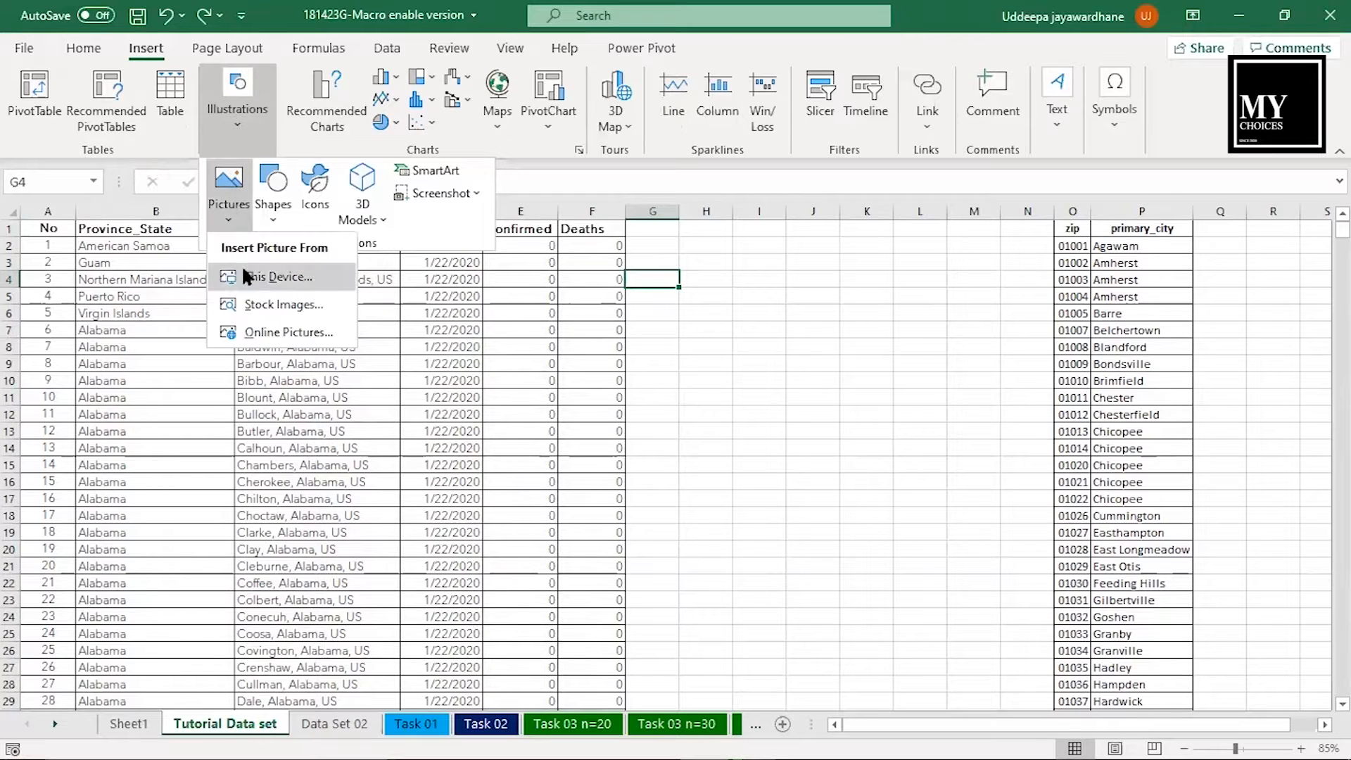
{"action": "left_click", "coordinate": [243, 274]}
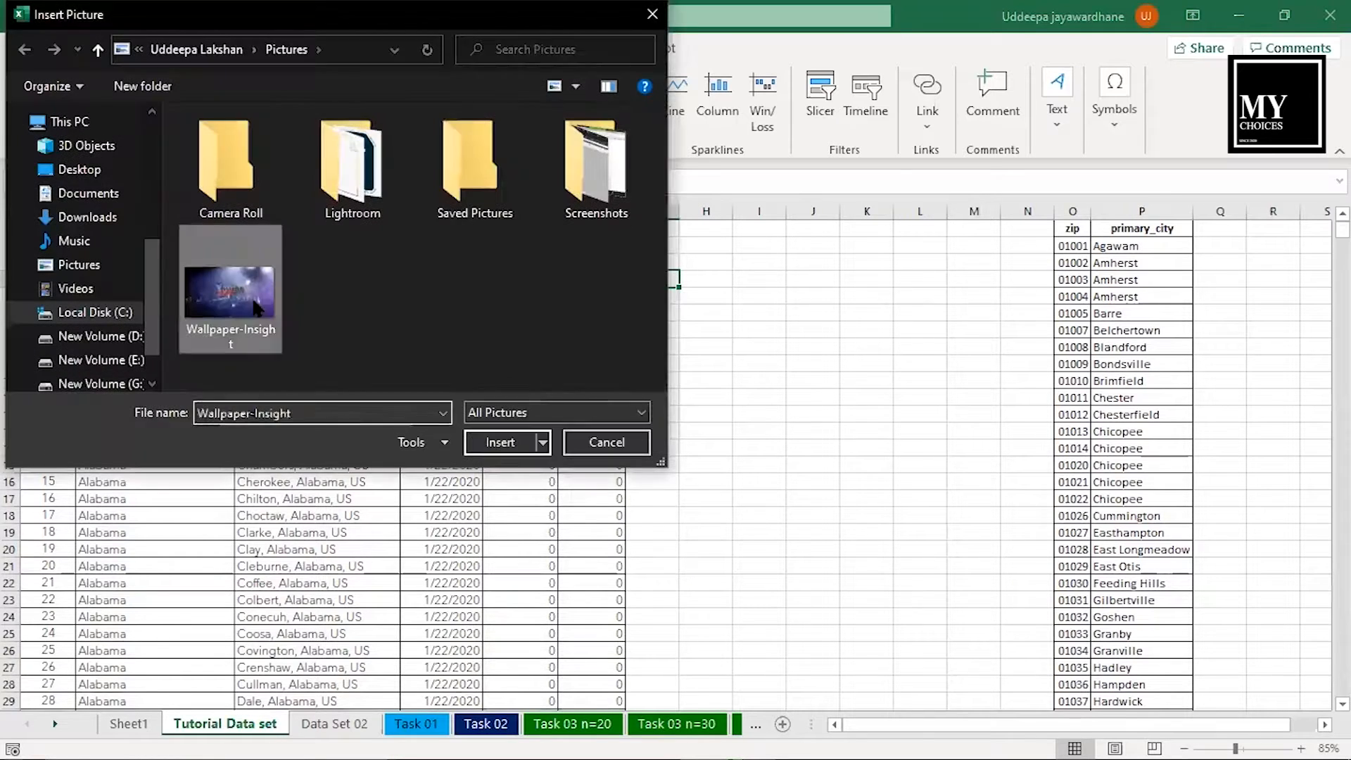
{"action": "left_click", "coordinate": [501, 441]}
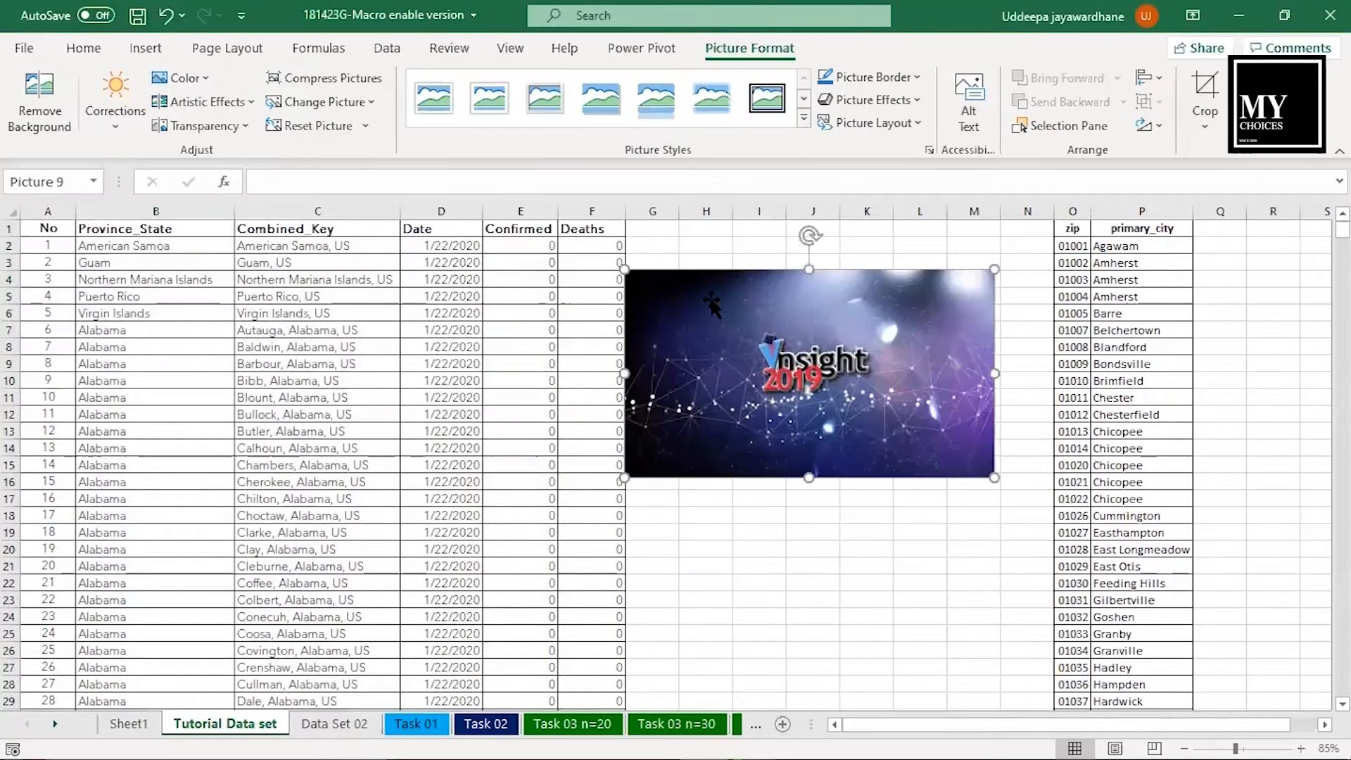
{"action": "left_click_drag", "start_coordinate": [758, 304], "coordinate": [752, 304]}
- Frame the picture with a blue bevel shape about 5.17" wide and 3.17" high, placed behind it with the picture centred
{"action": "left_click", "coordinate": [145, 47]}
{"action": "left_click", "coordinate": [237, 105]}
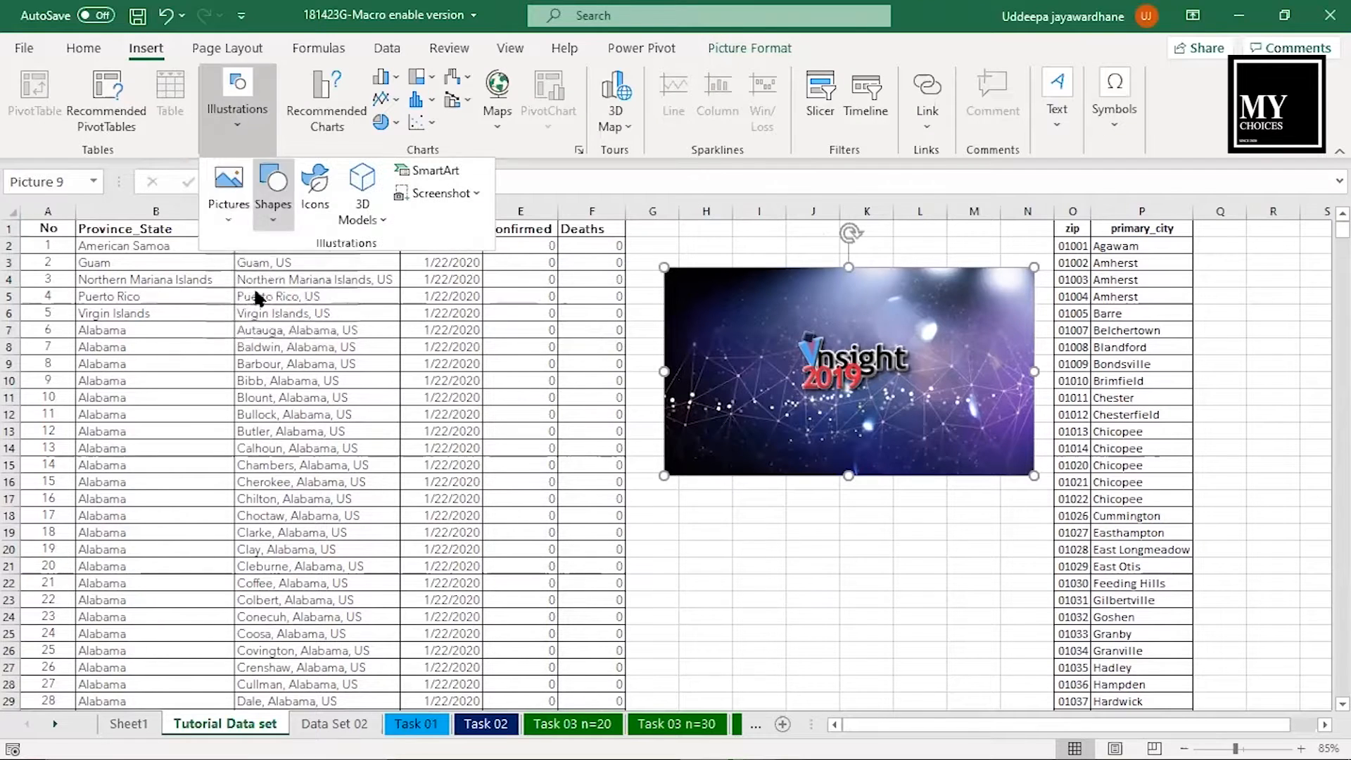
{"action": "left_click", "coordinate": [228, 190]}
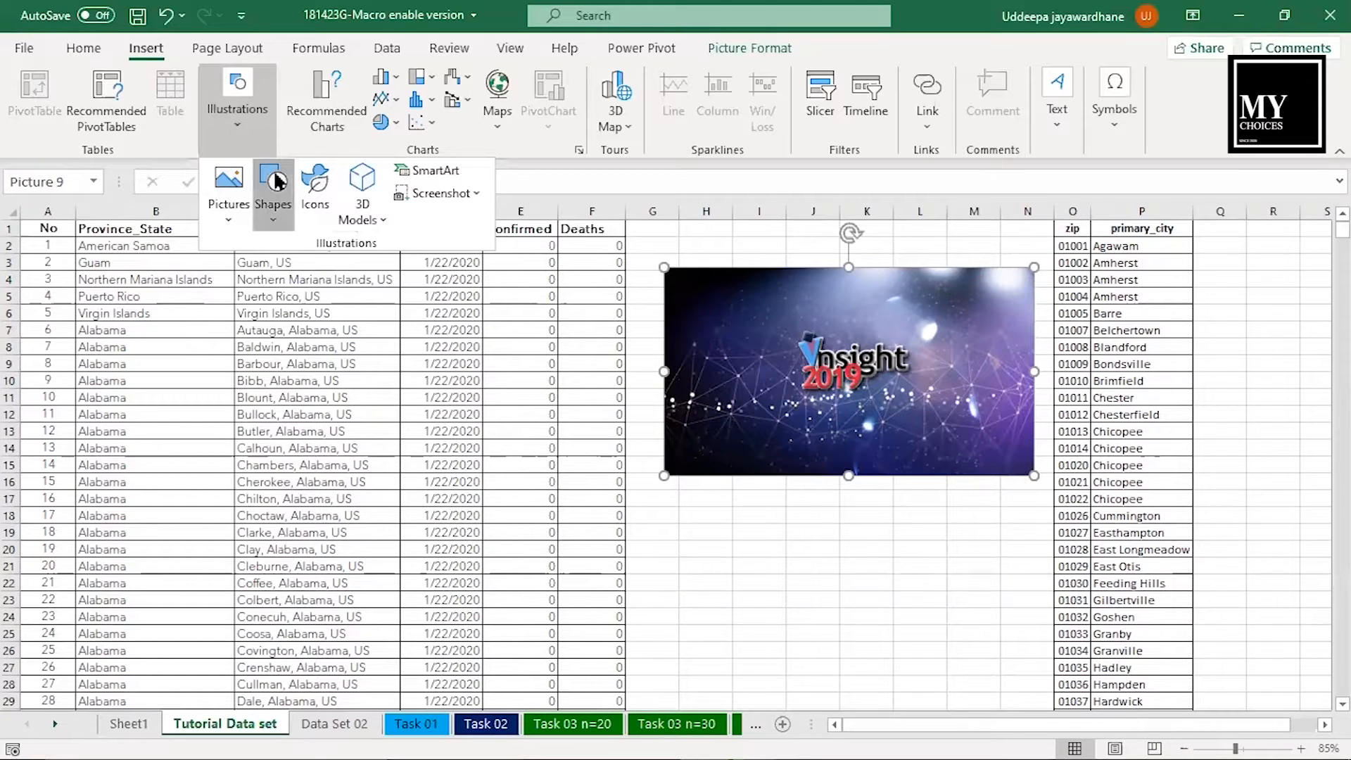
{"action": "left_click", "coordinate": [276, 184]}
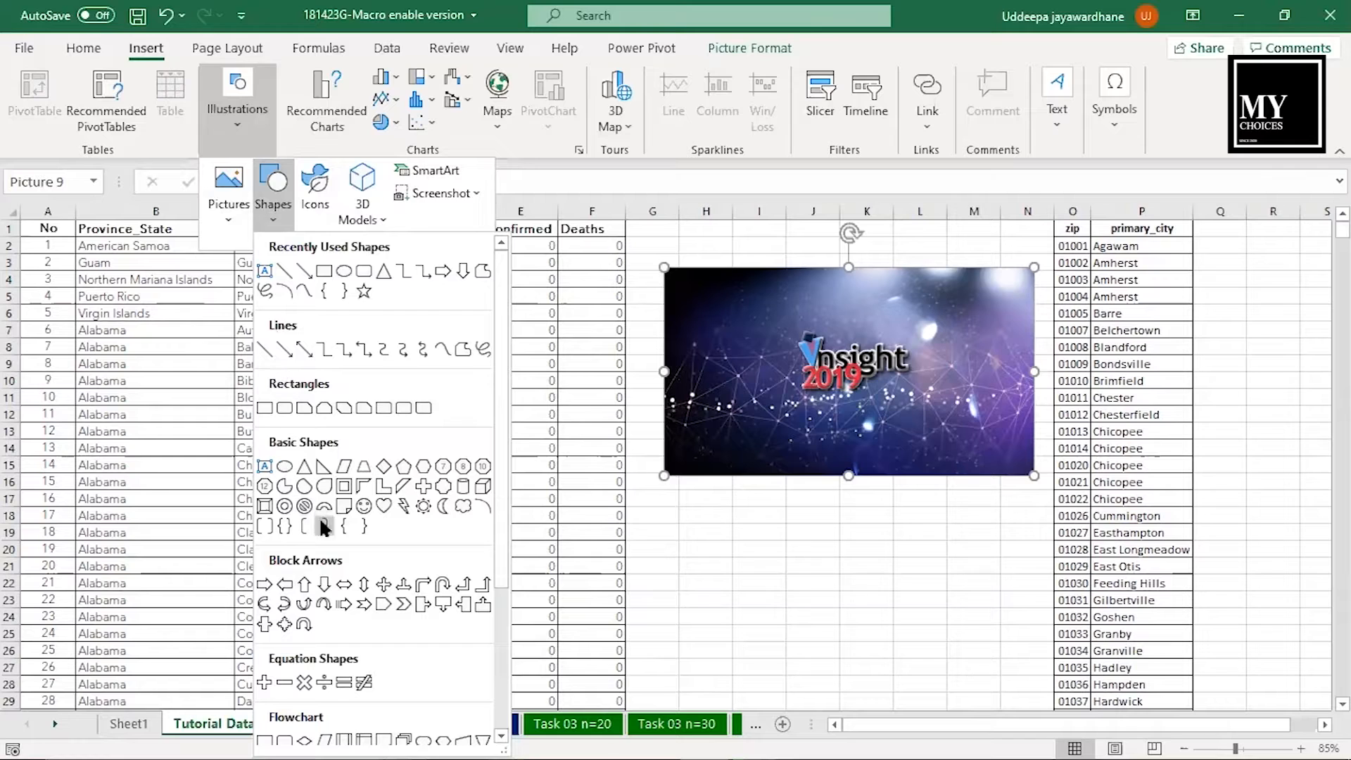
{"action": "left_click", "coordinate": [264, 505]}
{"action": "left_click_drag", "start_coordinate": [647, 247], "coordinate": [1066, 504]}
{"action": "left_click", "coordinate": [998, 103]}
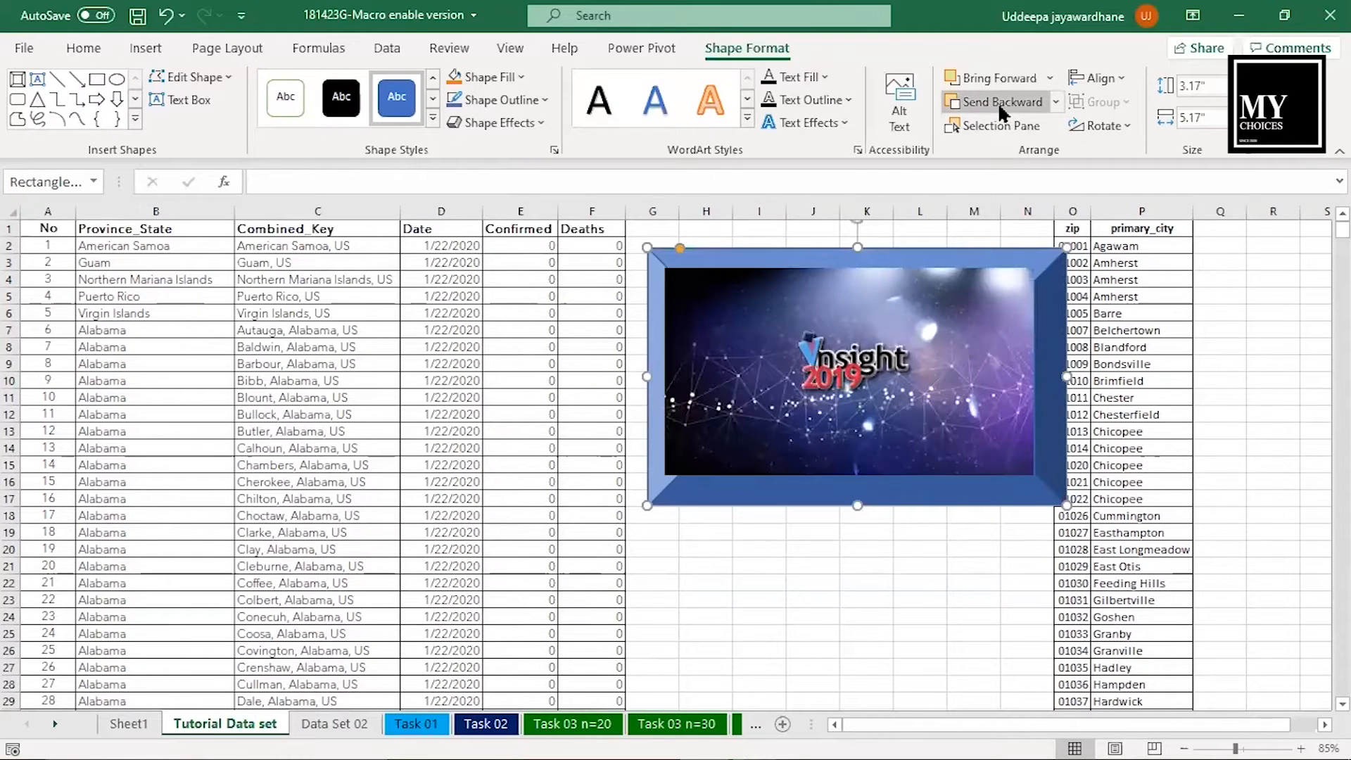
{"action": "left_click", "coordinate": [835, 329]}
- Browse the stock icon library without inserting an icon
{"action": "left_click", "coordinate": [145, 48]}
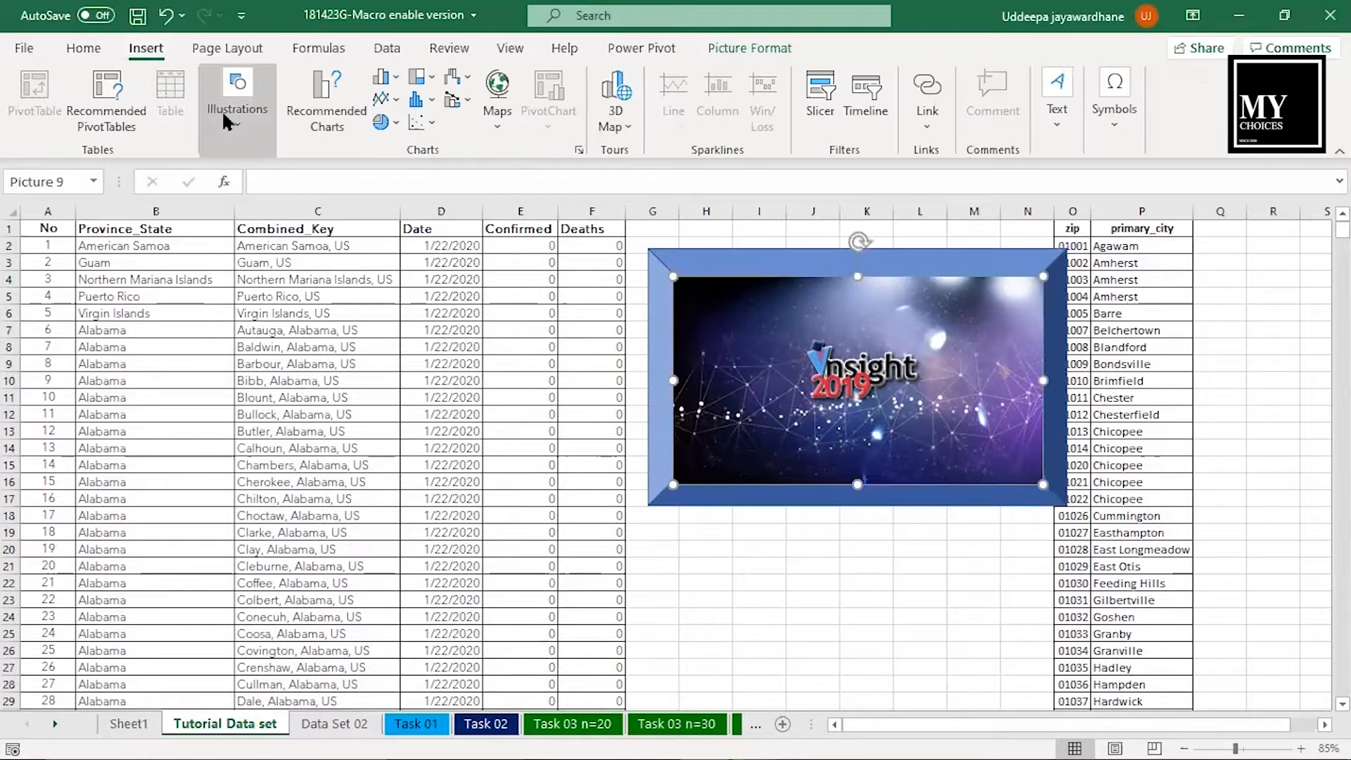
{"action": "left_click", "coordinate": [235, 106]}
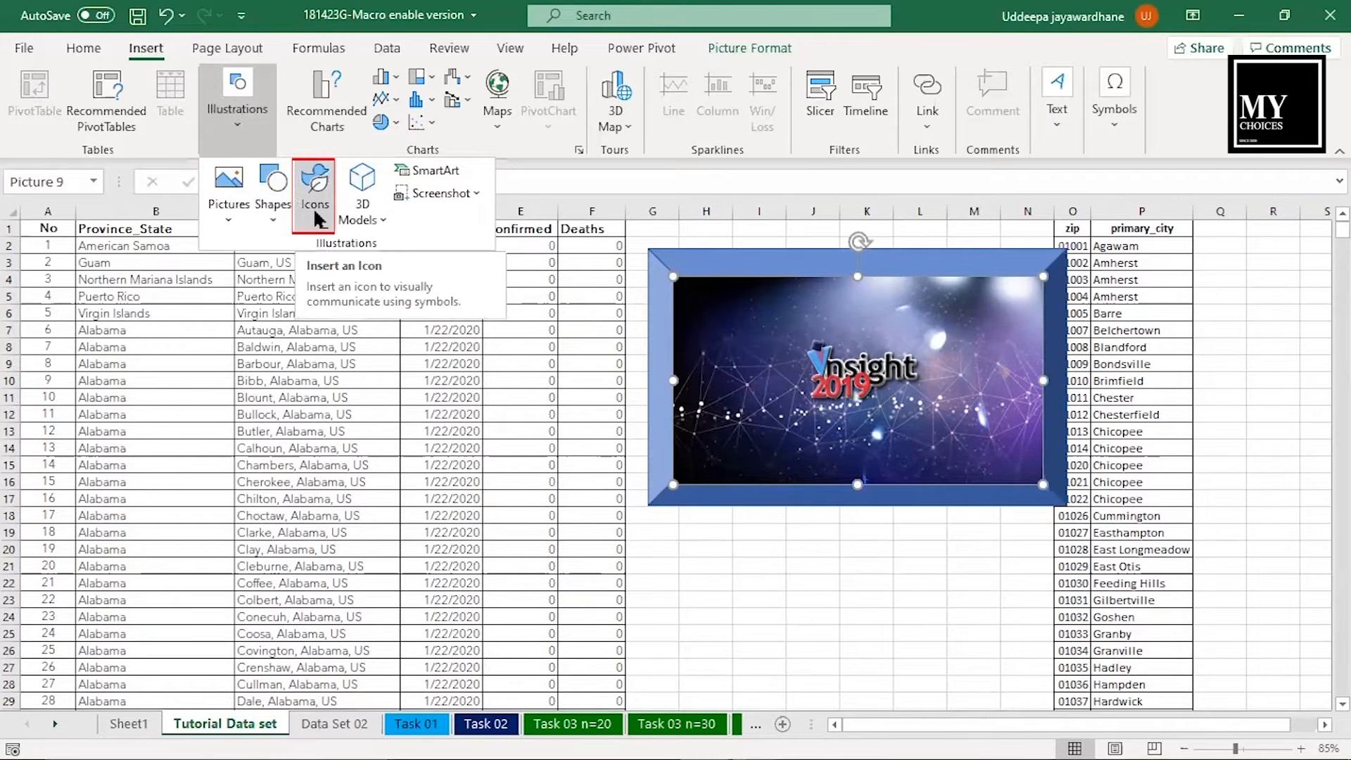
{"action": "left_click", "coordinate": [314, 211]}
{"action": "left_click_drag", "start_coordinate": [1208, 290], "coordinate": [1204, 567]}
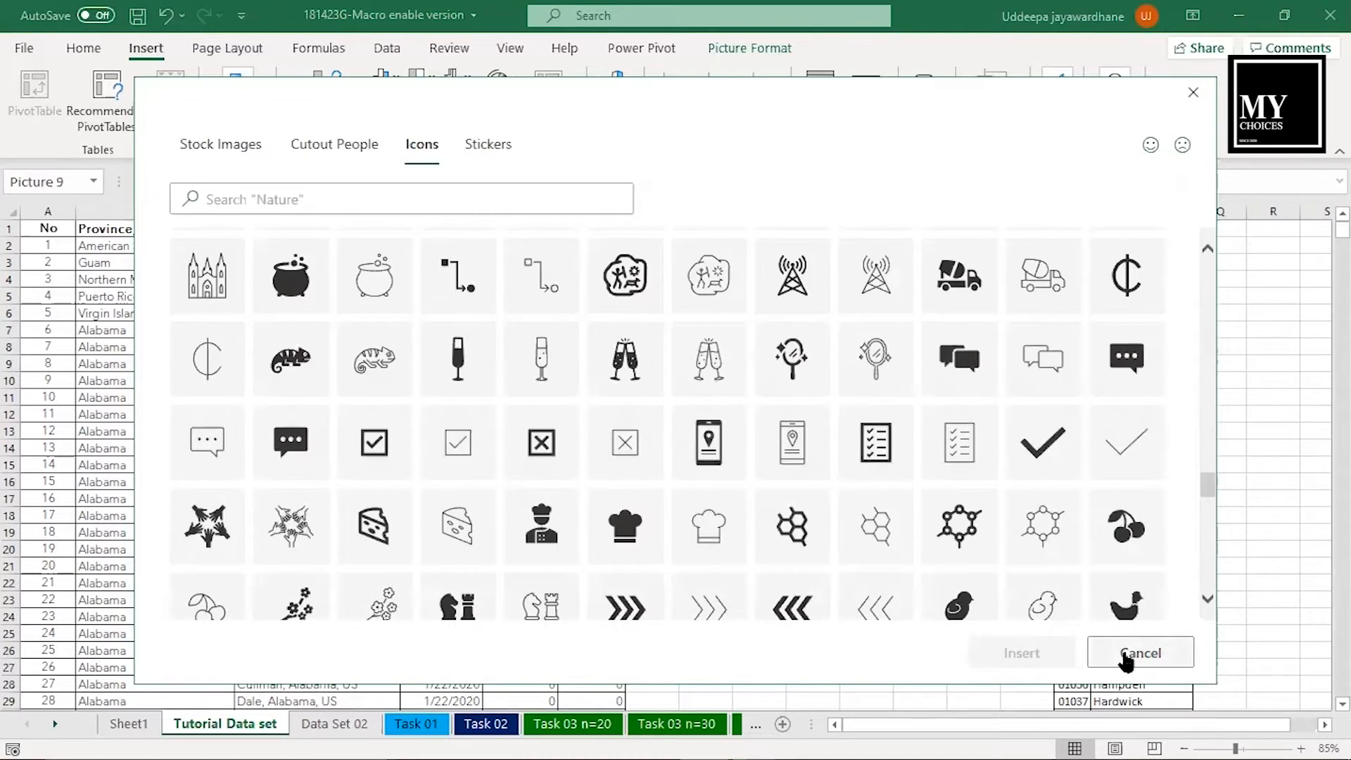
{"action": "left_click", "coordinate": [1133, 651]}
- Insert the animated plant 3D model from All Animated Models and place it over the right edge of the picture frame
{"action": "left_click", "coordinate": [239, 140]}
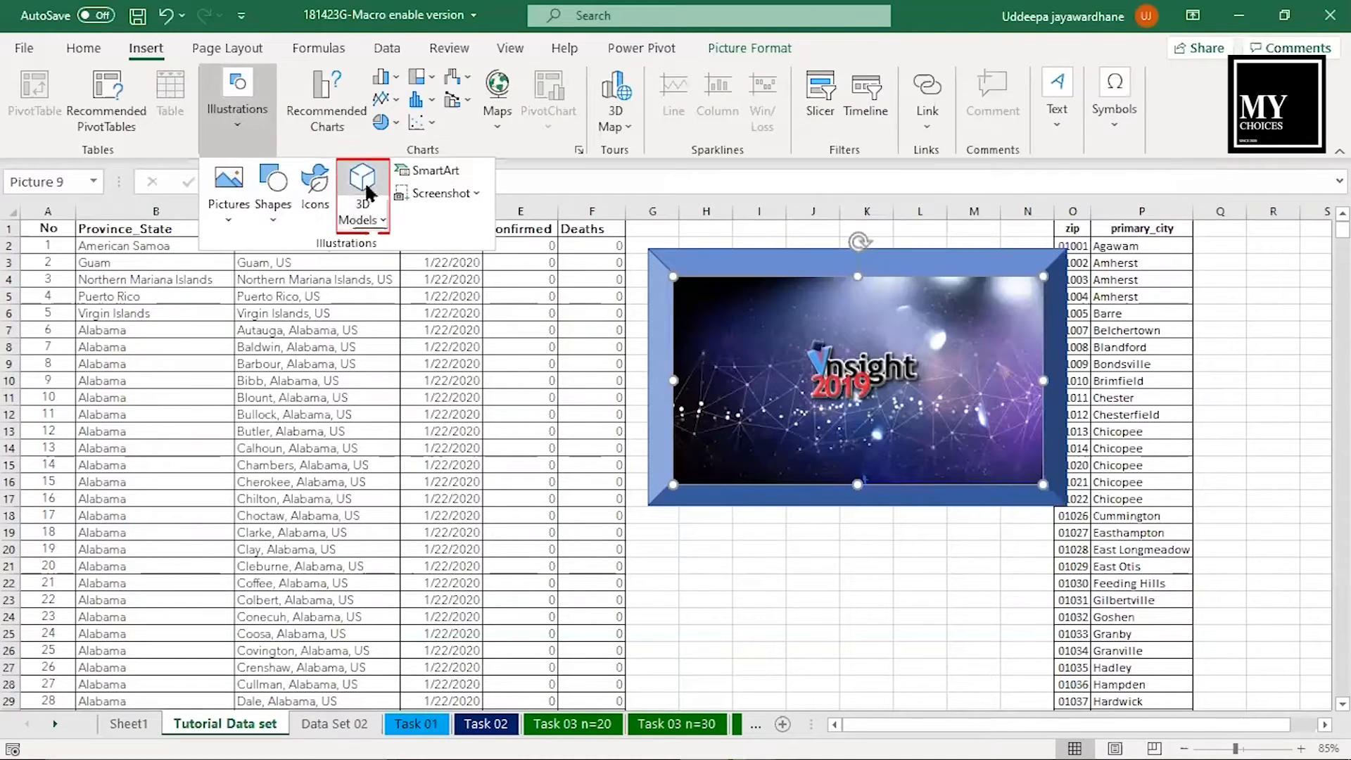
{"action": "left_click", "coordinate": [366, 190]}
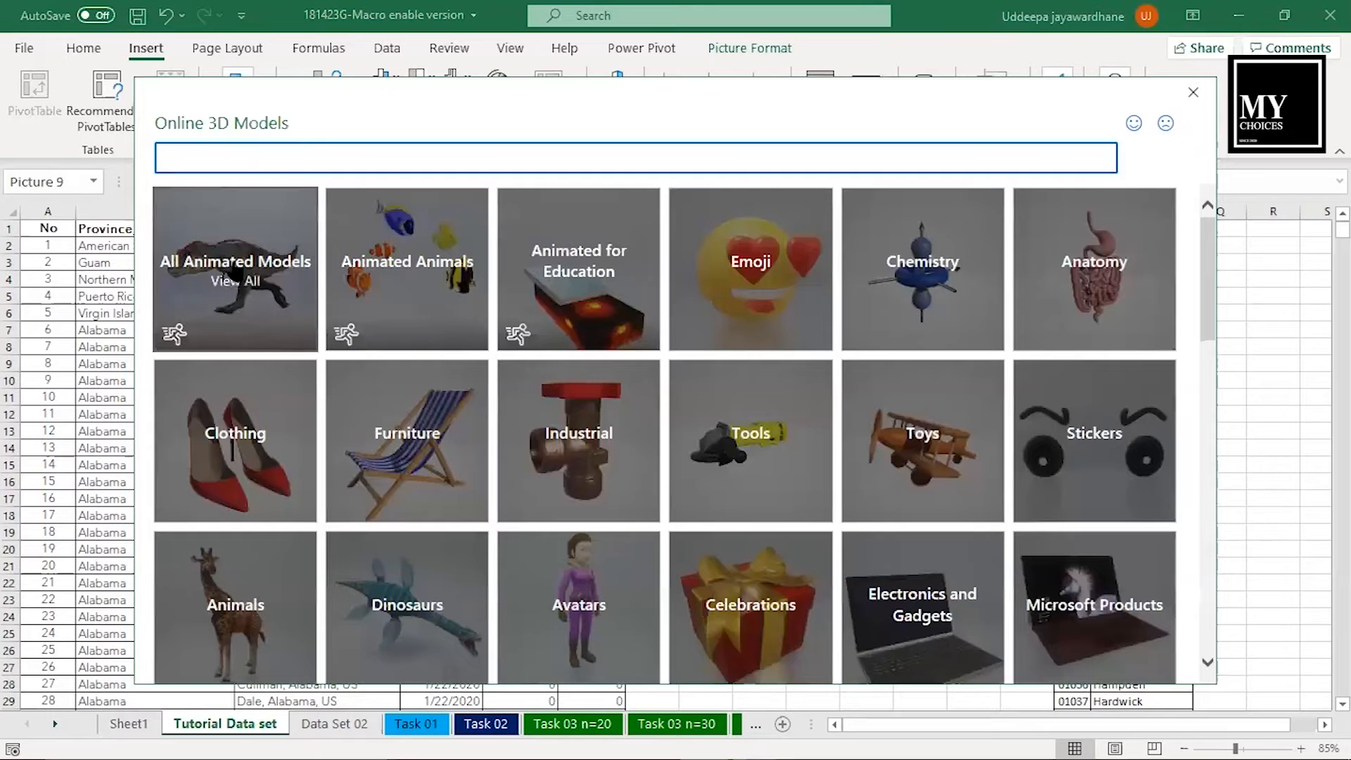
{"action": "left_click", "coordinate": [230, 276]}
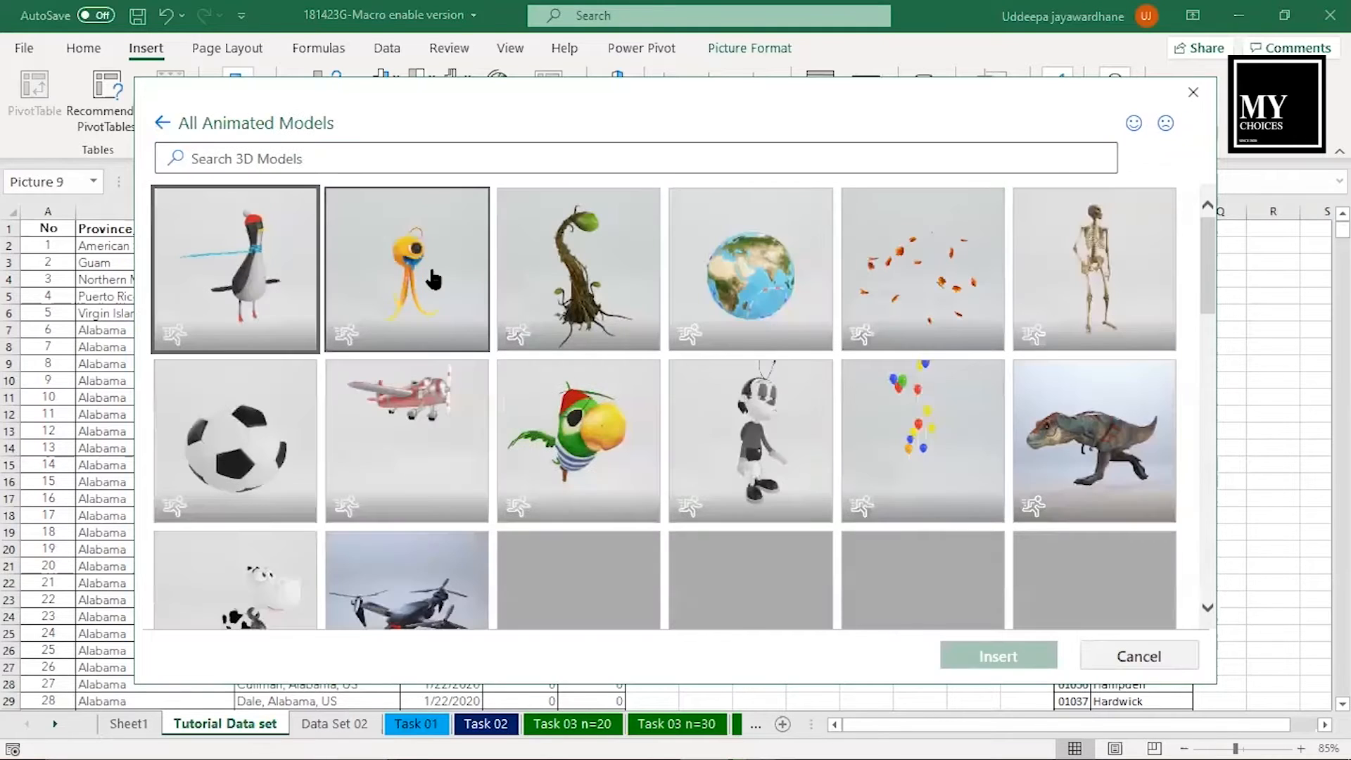
{"action": "left_click", "coordinate": [623, 344]}
{"action": "left_click", "coordinate": [1010, 654]}
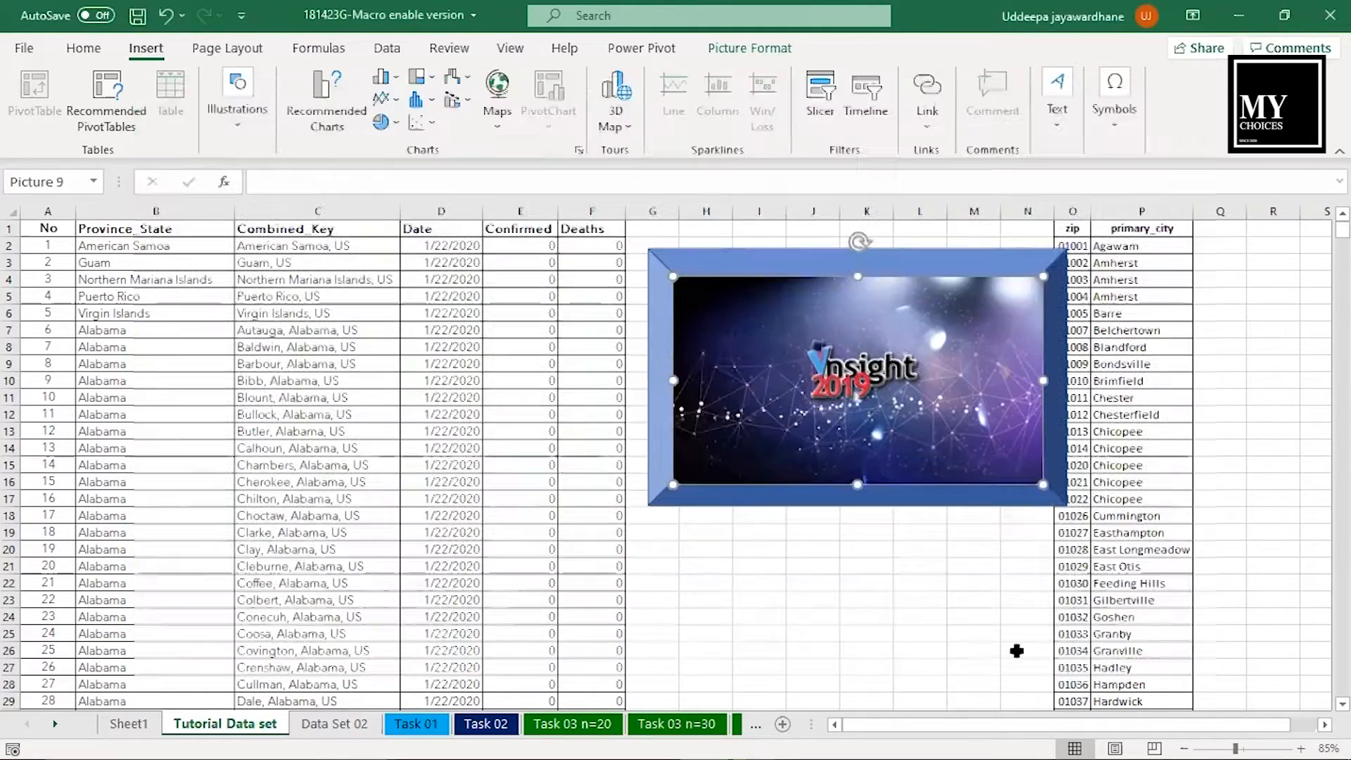
{"action": "left_click_drag", "start_coordinate": [583, 573], "coordinate": [907, 541]}
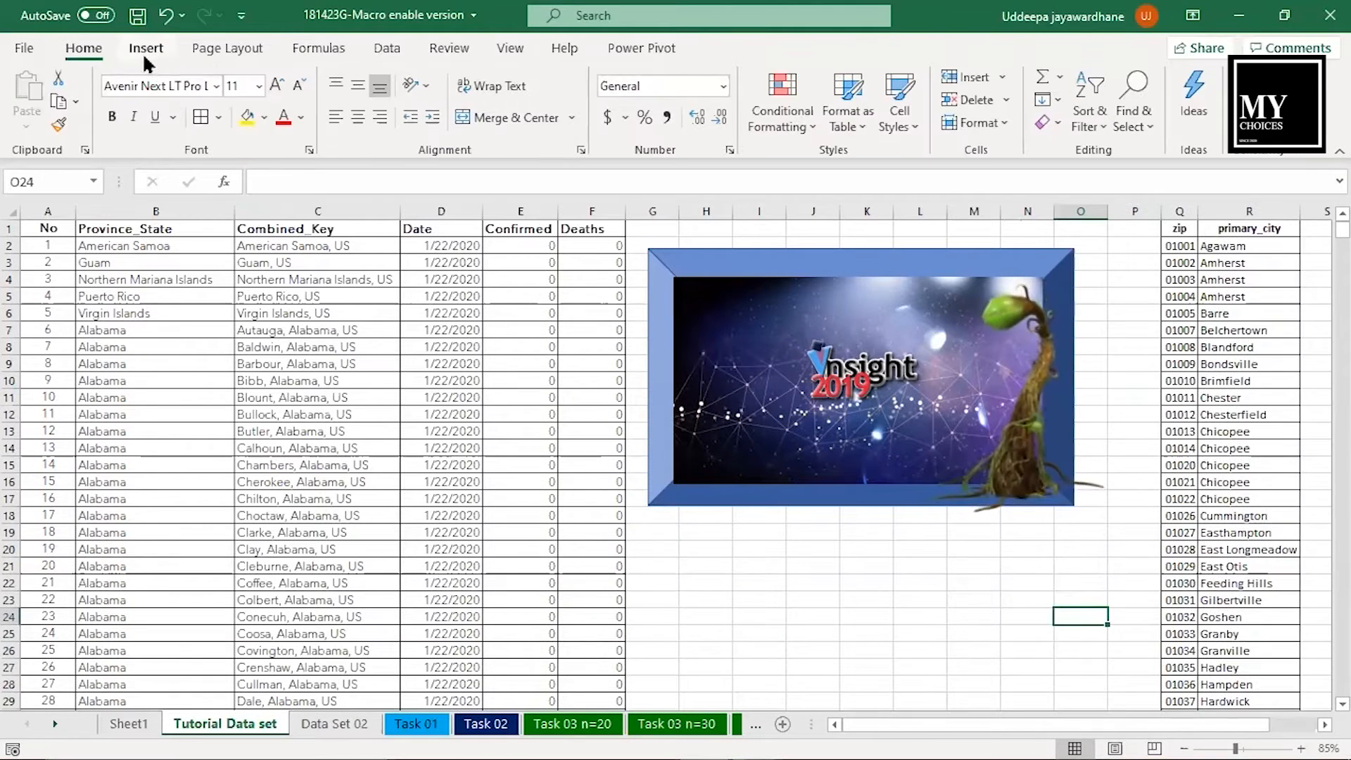
- Browse the SmartArt graphic categories from List through Process, Cycle, Hierarchy, Relationship, Matrix, Pyramid and Picture to Office.com
{"action": "left_click", "coordinate": [145, 55]}
{"action": "left_click", "coordinate": [208, 115]}
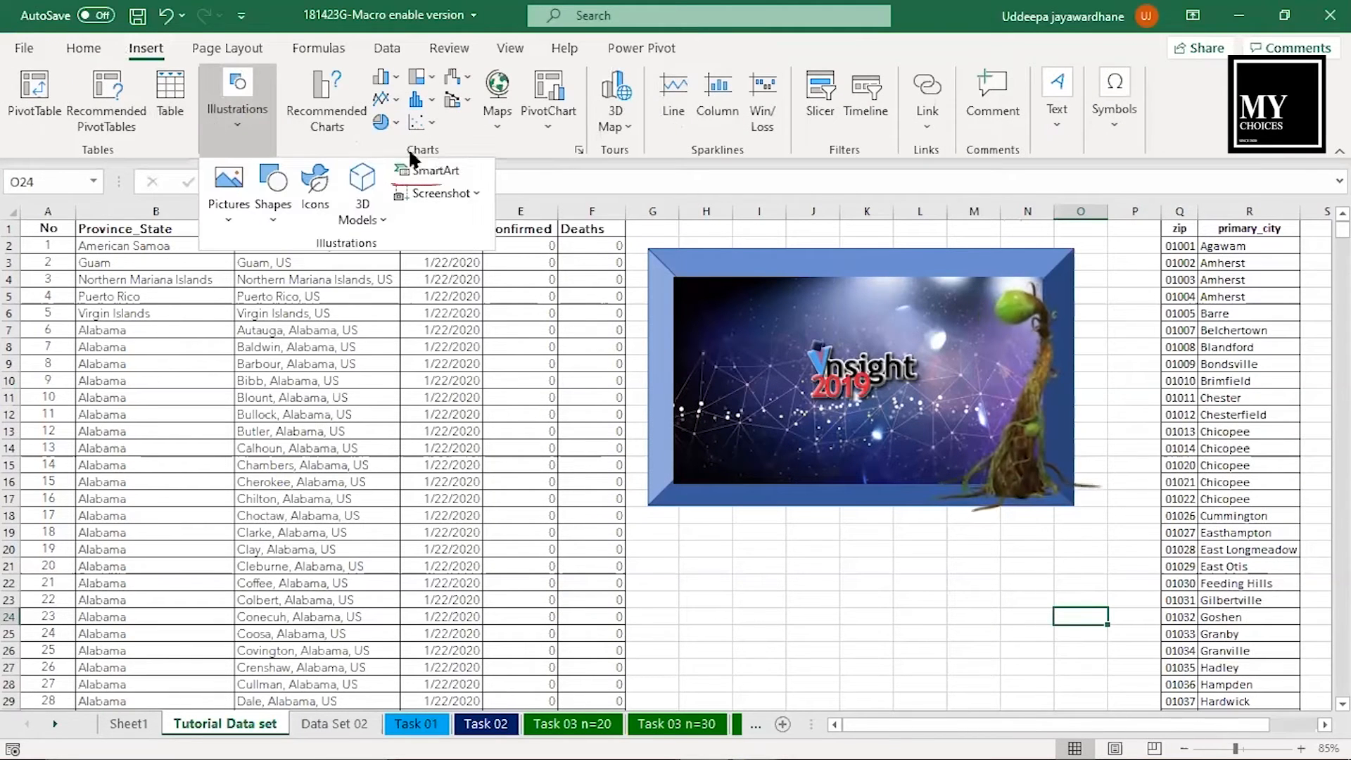
{"action": "left_click", "coordinate": [448, 172]}
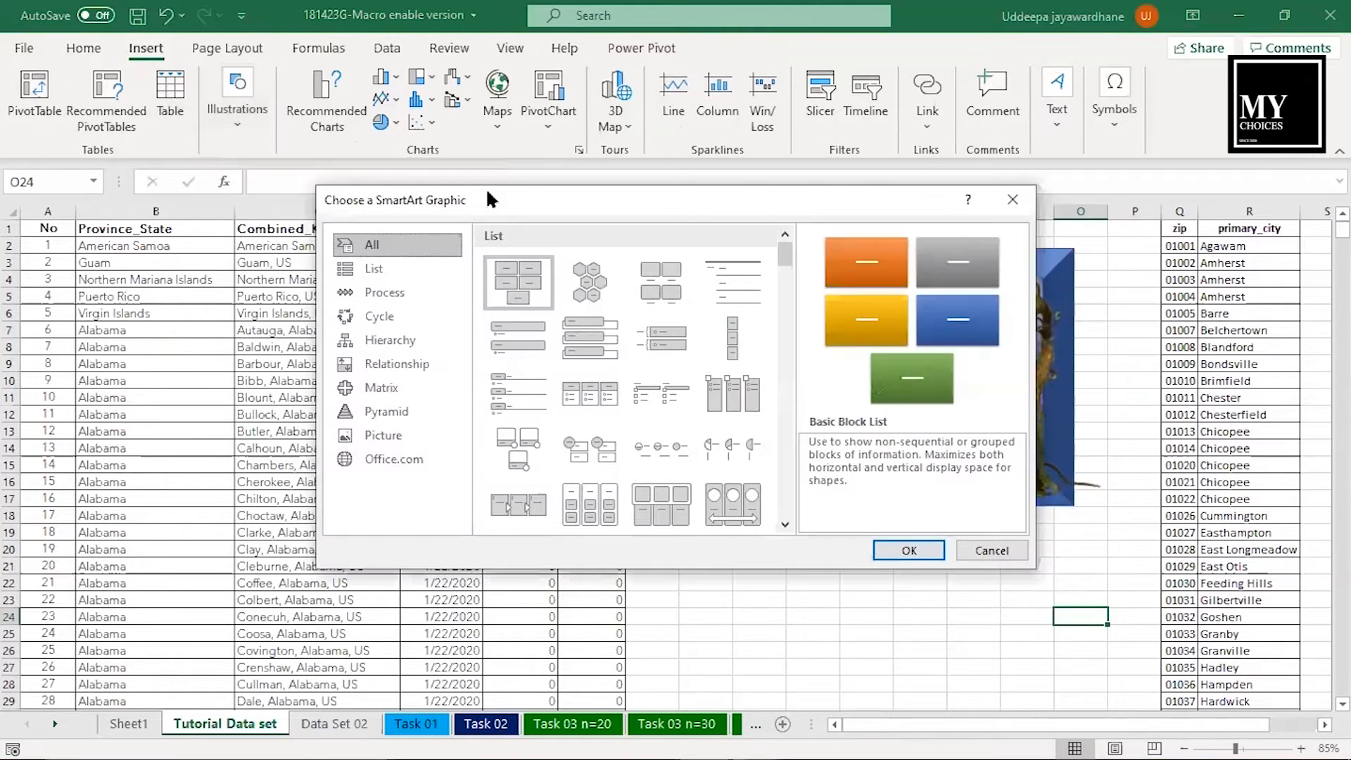
{"action": "left_click_drag", "start_coordinate": [500, 197], "coordinate": [579, 146]}
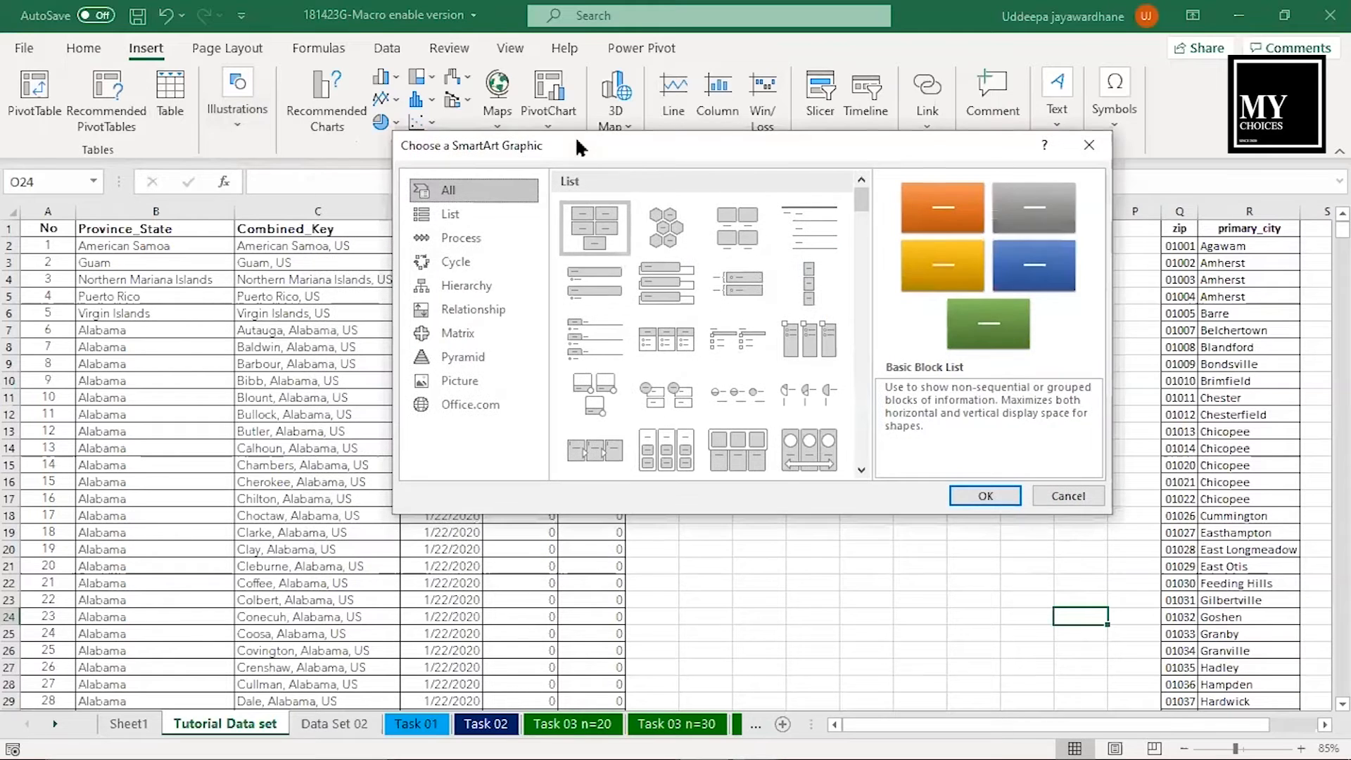
{"action": "left_click", "coordinate": [486, 213]}
{"action": "left_click", "coordinate": [488, 237]}
{"action": "left_click", "coordinate": [490, 261]}
{"action": "left_click", "coordinate": [491, 281]}
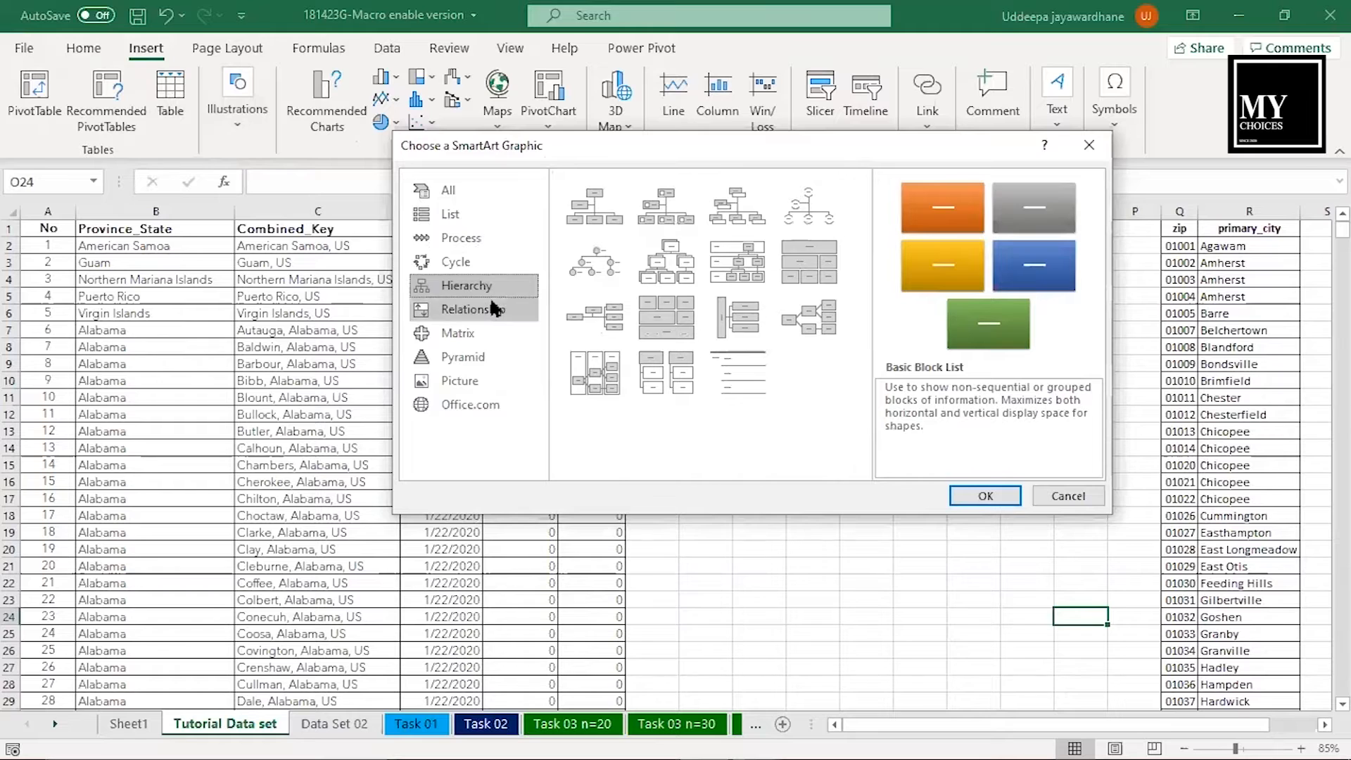
{"action": "left_click", "coordinate": [489, 310]}
{"action": "left_click", "coordinate": [487, 333]}
{"action": "left_click", "coordinate": [486, 357]}
{"action": "left_click", "coordinate": [490, 380]}
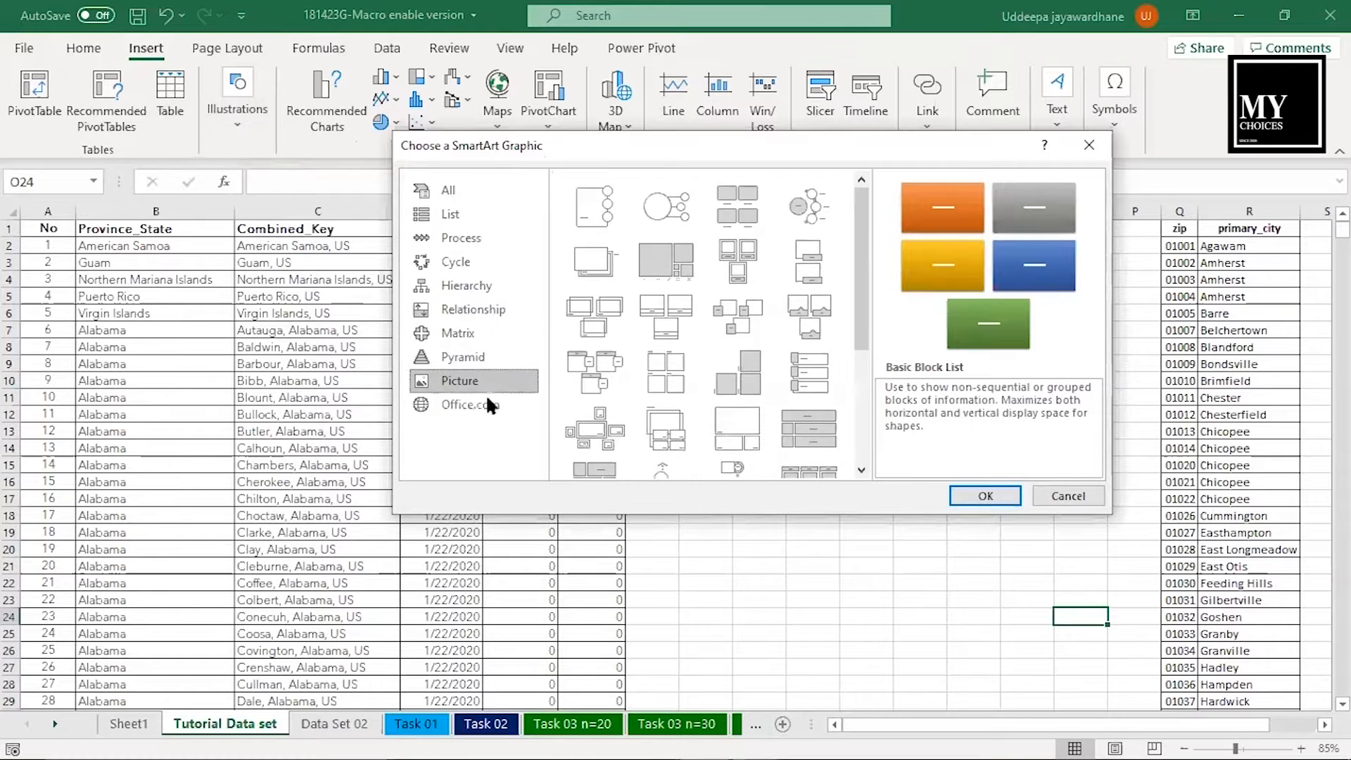
{"action": "left_click", "coordinate": [485, 405]}
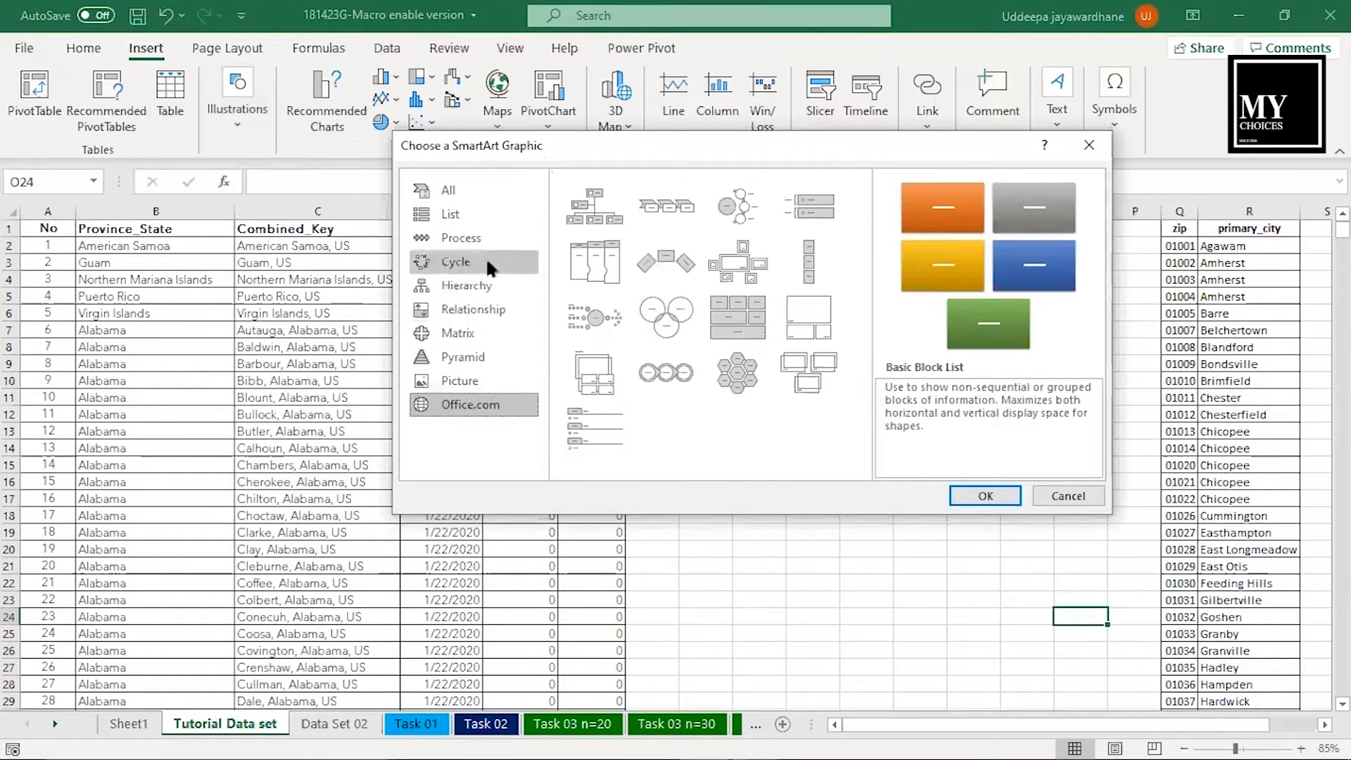
- Insert a Basic Block List SmartArt graphic and fill its five blocks with q, we, f, r and s
{"action": "left_click", "coordinate": [488, 213]}
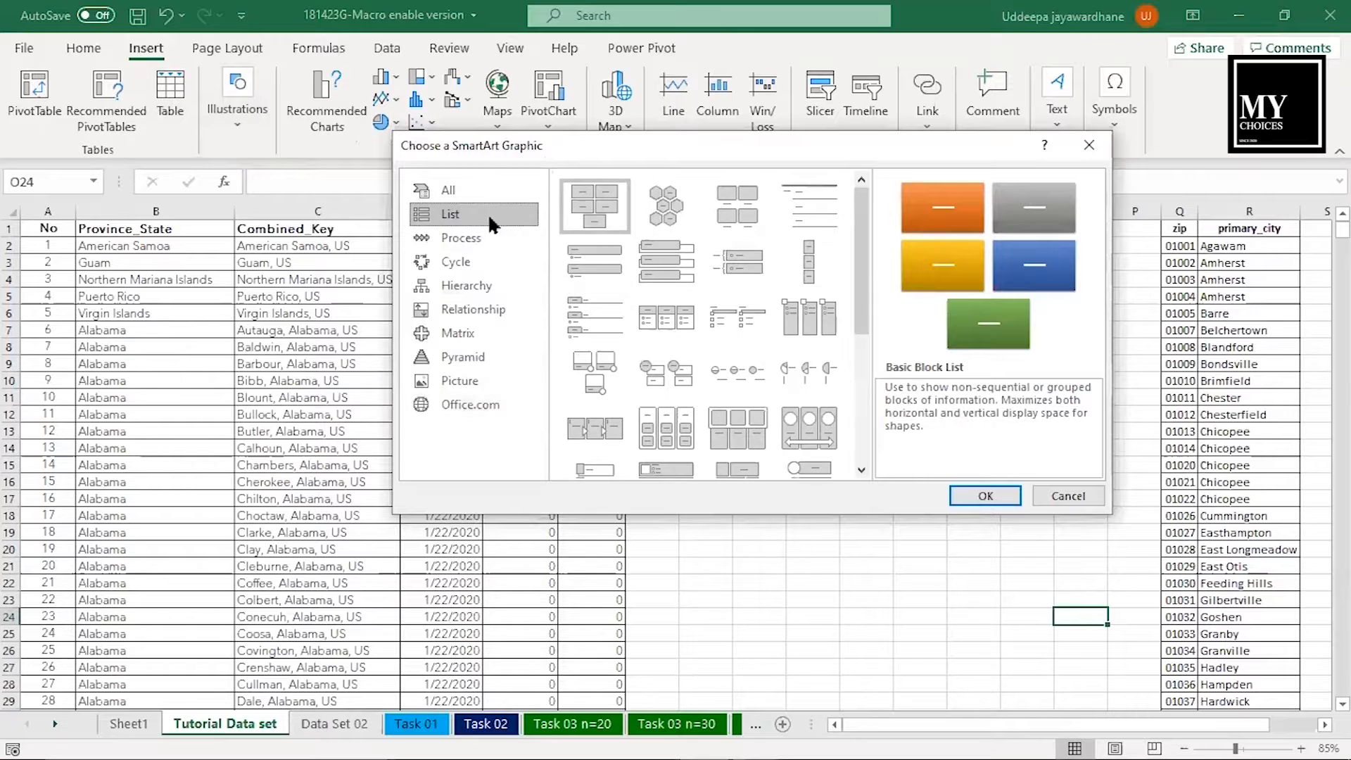
{"action": "left_click", "coordinate": [983, 491]}
{"action": "left_click", "coordinate": [552, 420]}
{"action": "type", "text": "q"}
{"action": "left_click", "coordinate": [676, 421]}
{"action": "type", "text": "we"}
{"action": "left_click", "coordinate": [809, 422]}
{"action": "left_click", "coordinate": [609, 508]}
{"action": "type", "text": "r"}
{"action": "left_click", "coordinate": [704, 512]}
{"action": "type", "text": "s"}
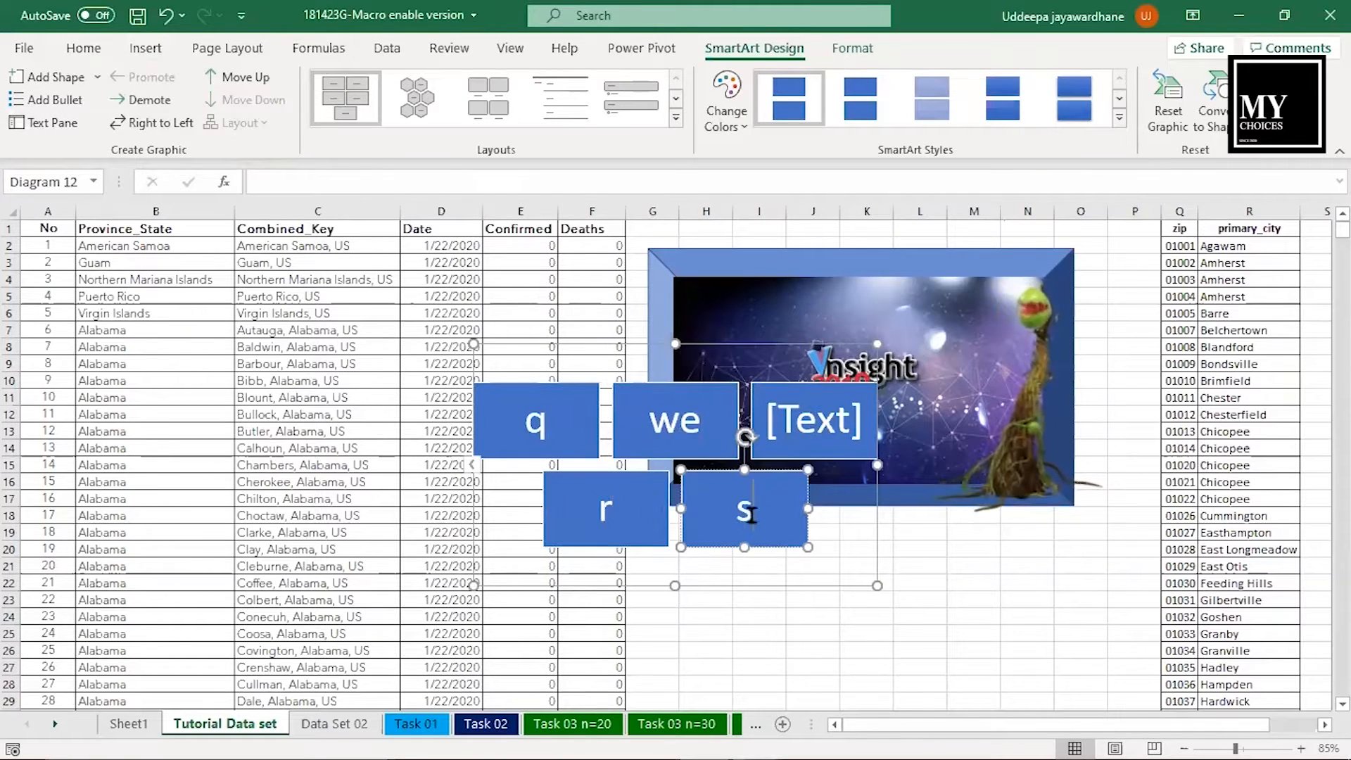
{"action": "left_click", "coordinate": [820, 435]}
{"action": "type", "text": "f"}
- Add the blocks a, sd, f, f, g, g, b, c, c, d and two blank ones, and move the SmartArt below the framed picture
{"action": "left_click", "coordinate": [470, 466]}
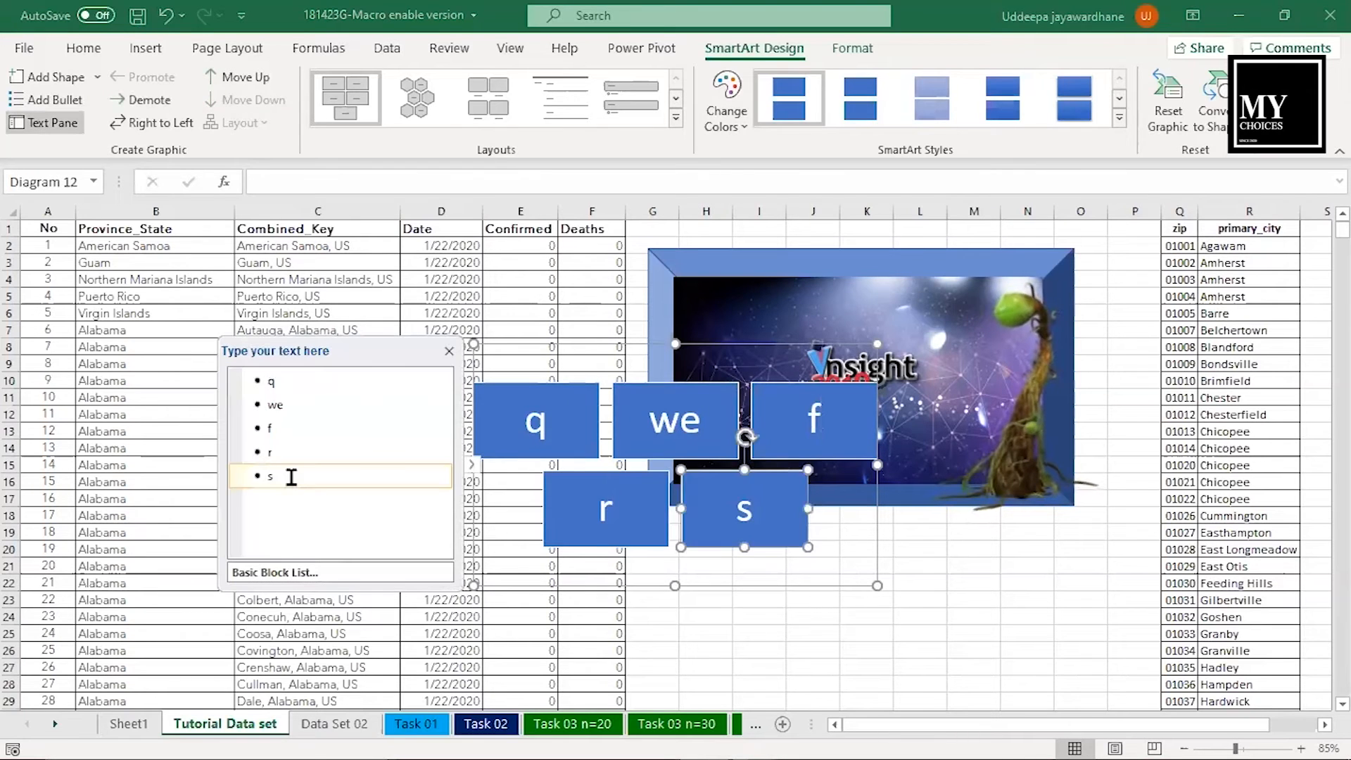
{"action": "key", "text": "Return"}
{"action": "type", "text": "a sd f f g g b c c d"}
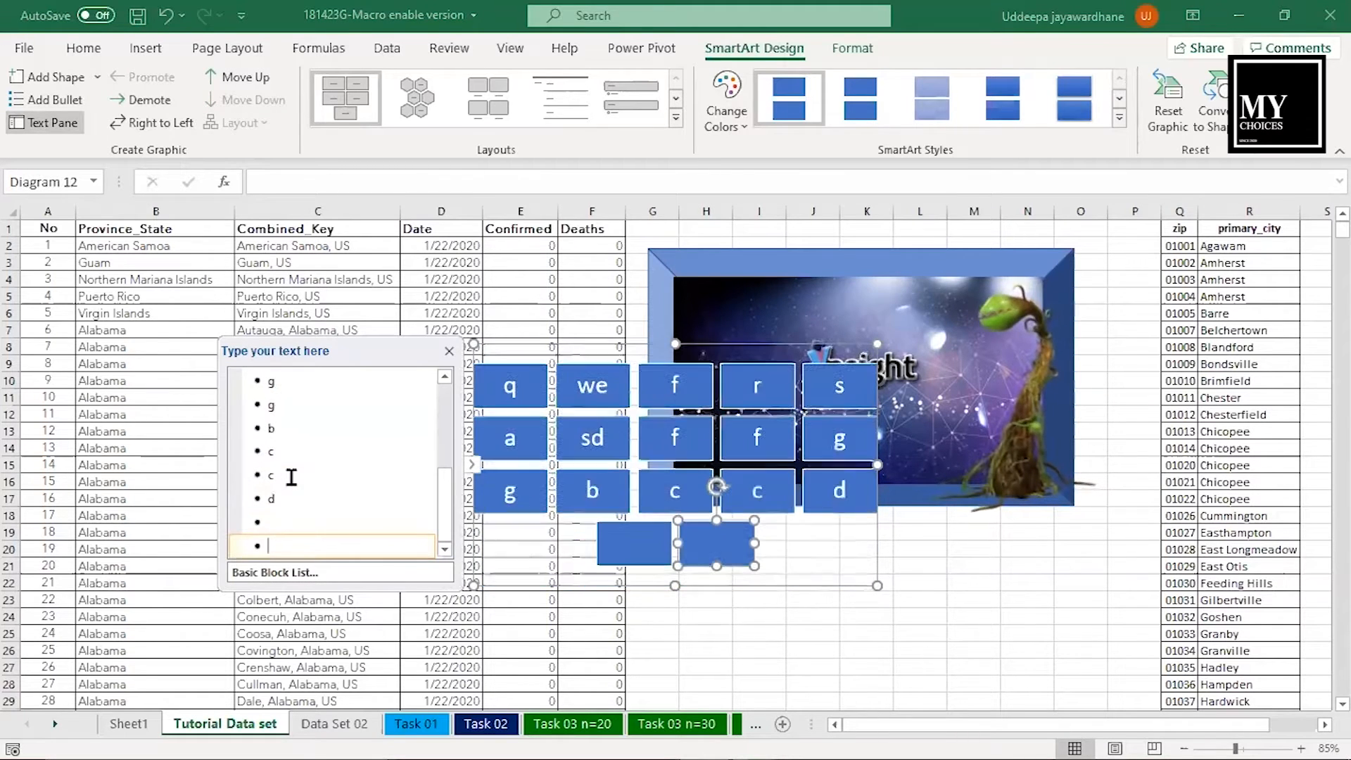
{"action": "left_click_drag", "start_coordinate": [874, 546], "coordinate": [1064, 550]}
{"action": "scroll", "coordinate": [1064, 550], "scroll_direction": "up", "scroll_amount": 3}
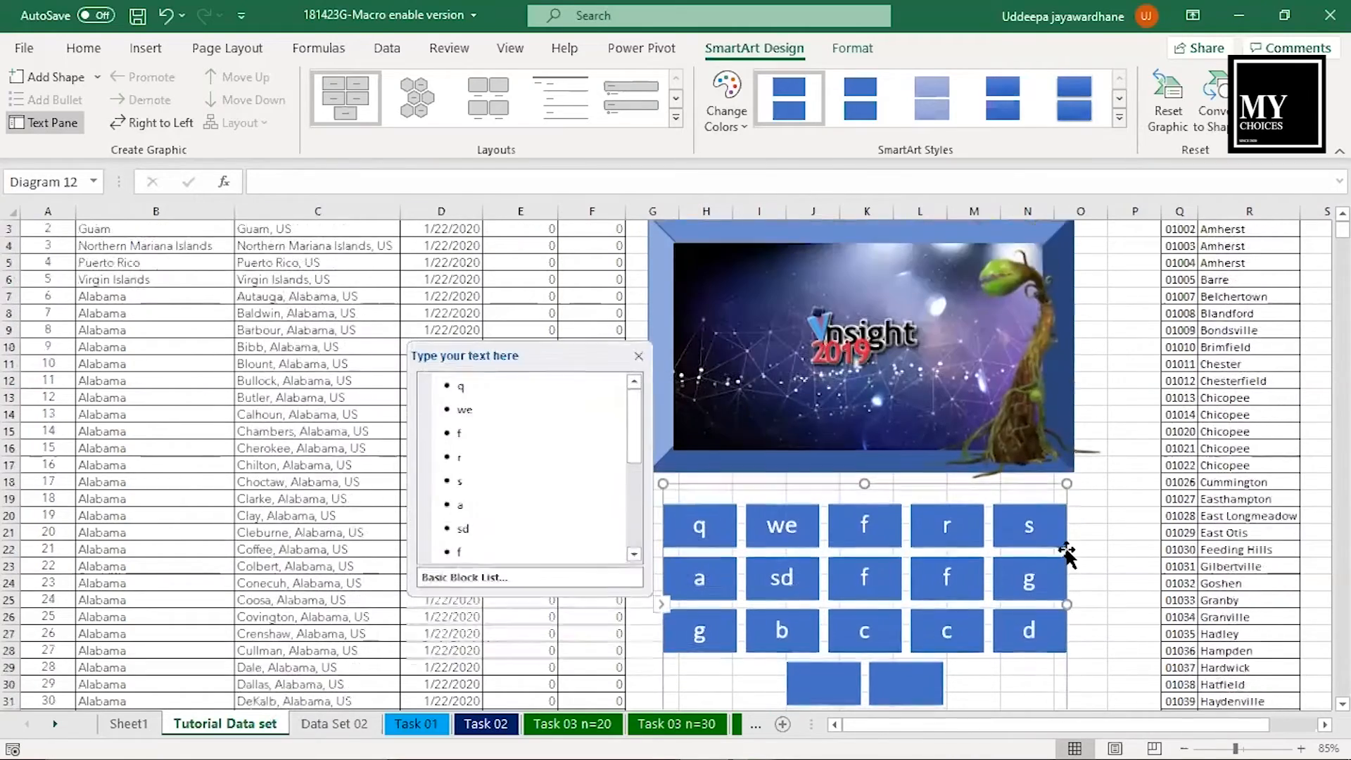
- Insert a screenshot of the available File Explorer window showing the introduction folder
{"action": "left_click", "coordinate": [1016, 384]}
{"action": "left_click", "coordinate": [163, 54]}
{"action": "left_click", "coordinate": [237, 99]}
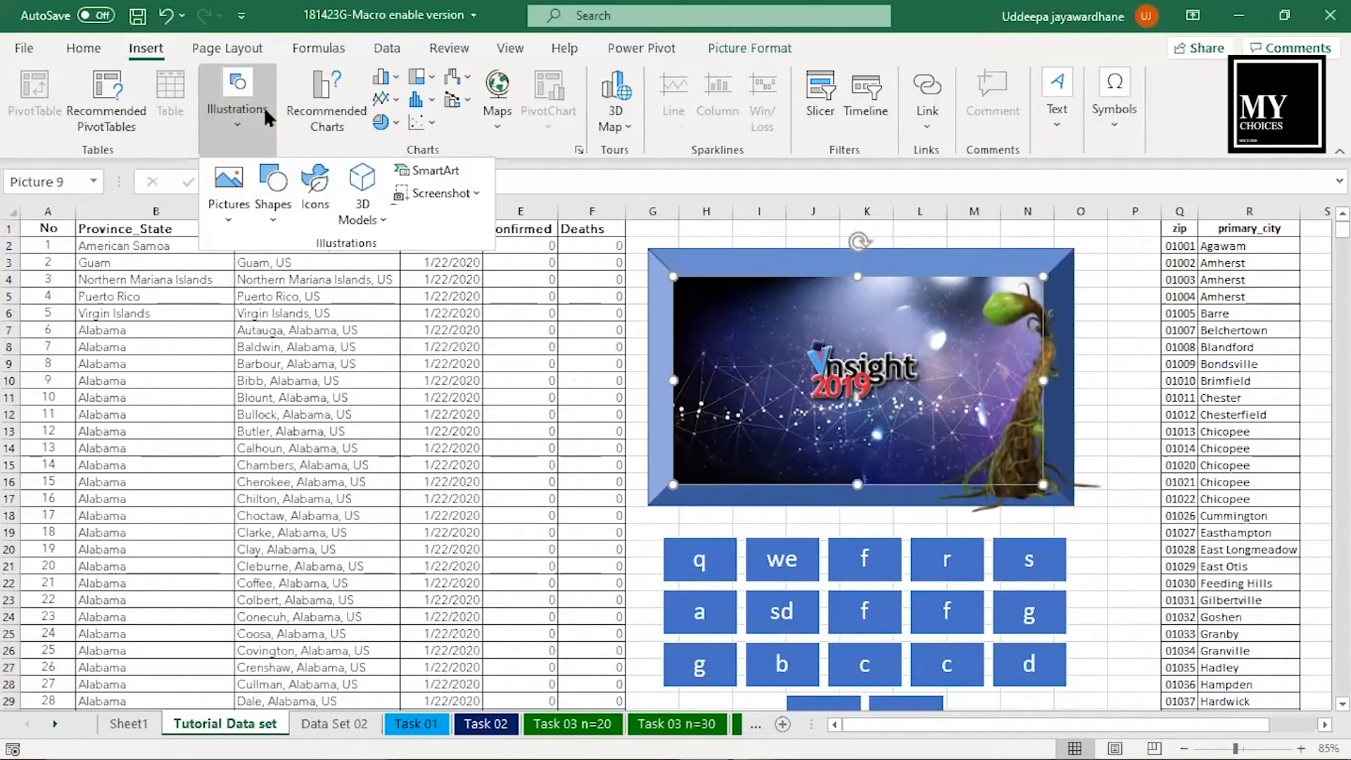
{"action": "left_click", "coordinate": [442, 194]}
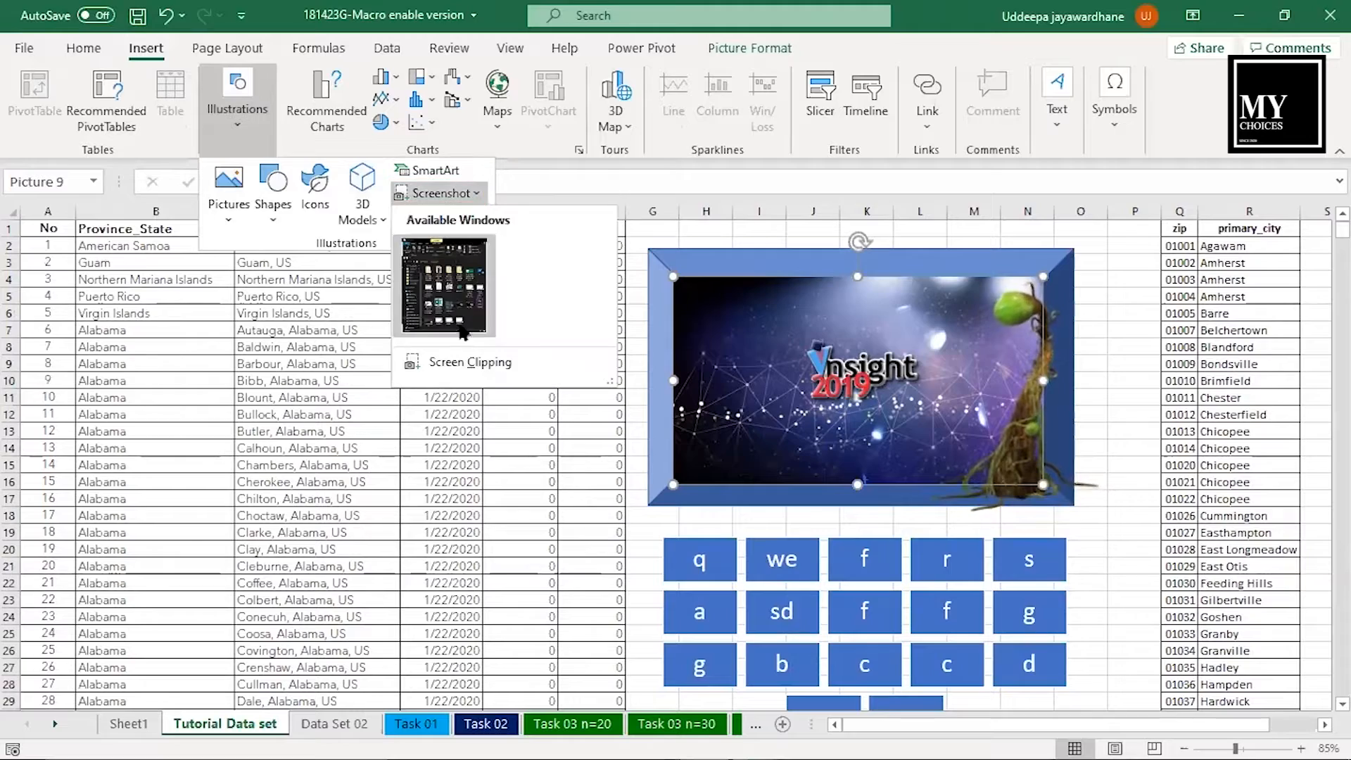
{"action": "left_click", "coordinate": [450, 288]}
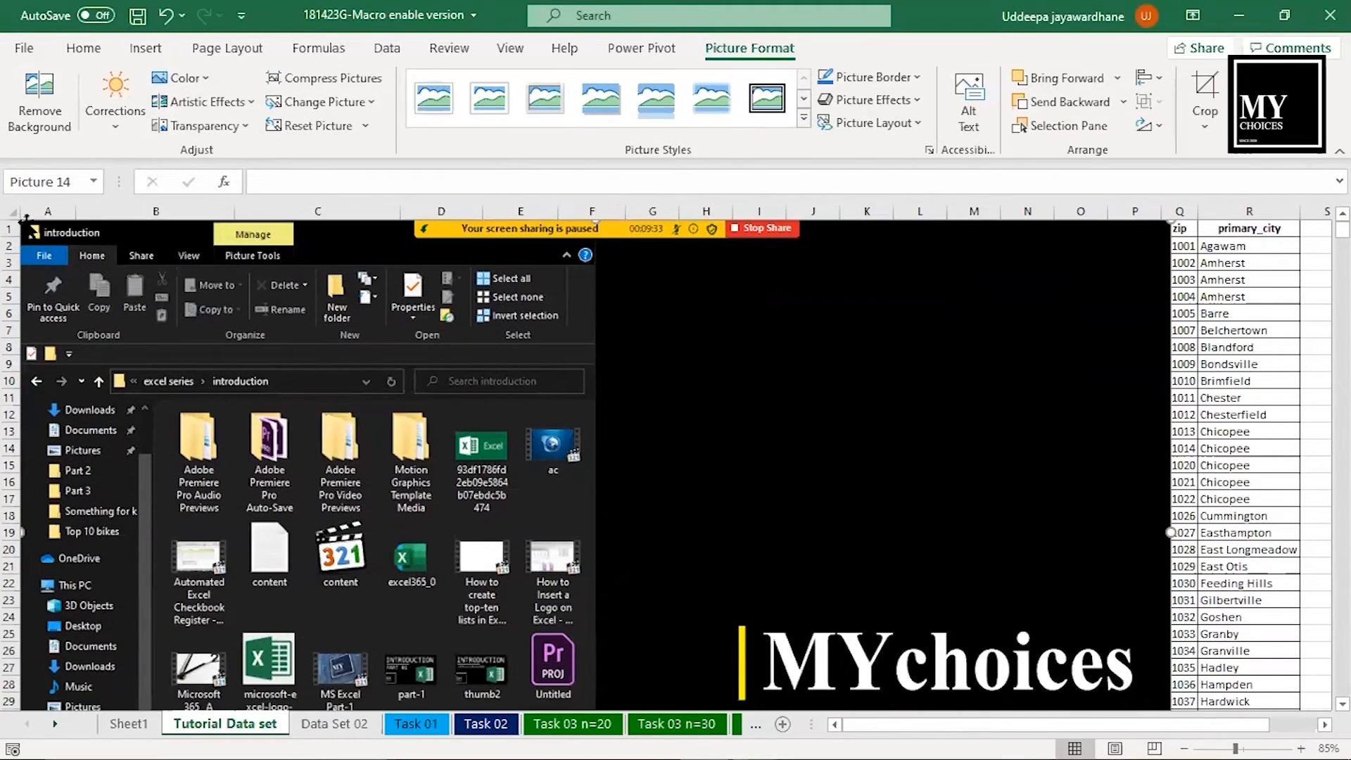
- Shrink the window screenshot and place it below the SmartArt blocks, between the data columns and the zip column
{"action": "left_click_drag", "start_coordinate": [1171, 220], "coordinate": [380, 549]}
{"action": "scroll", "coordinate": [708, 443], "scroll_direction": "down", "scroll_amount": 7}
{"action": "left_click_drag", "start_coordinate": [334, 347], "coordinate": [945, 558]}
{"action": "scroll", "coordinate": [945, 558], "scroll_direction": "down", "scroll_amount": 3}
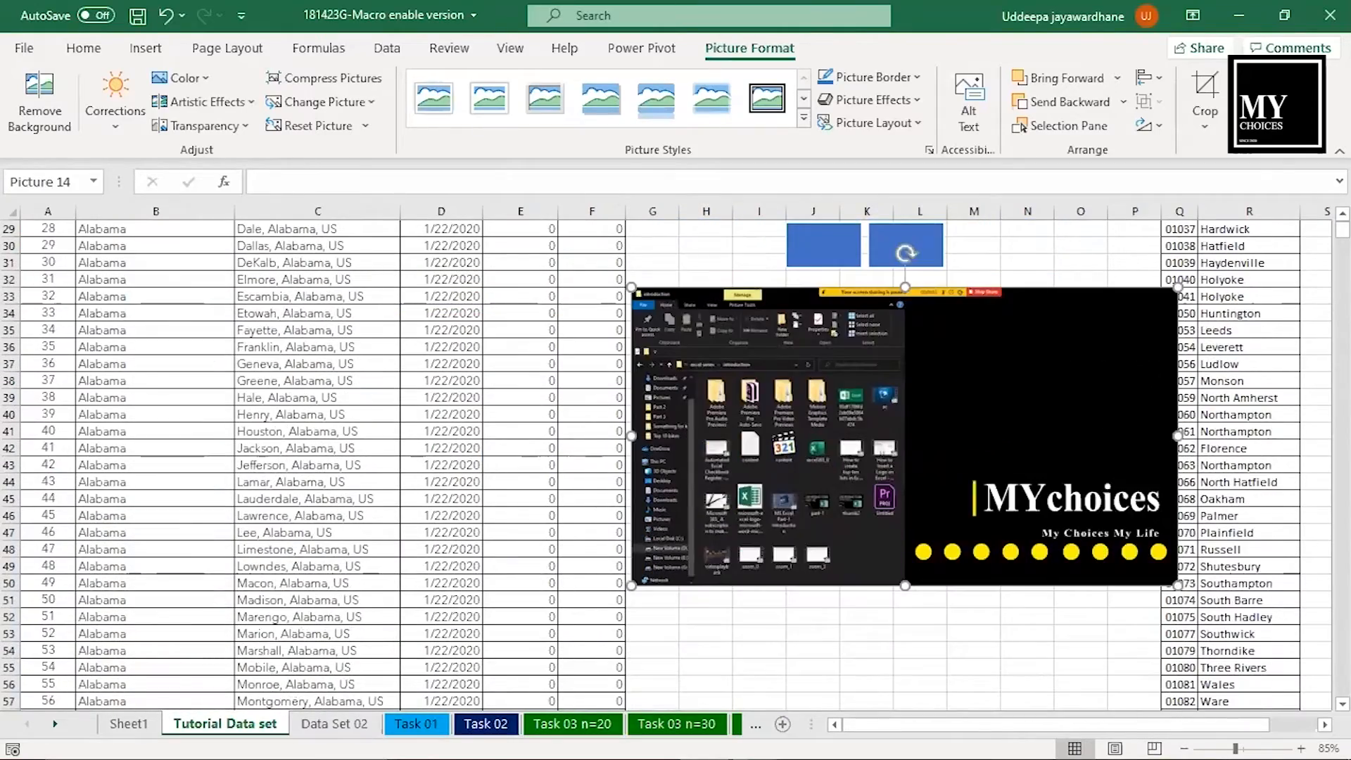
{"action": "left_click_drag", "start_coordinate": [1179, 286], "coordinate": [1124, 317]}
{"action": "left_click_drag", "start_coordinate": [996, 414], "coordinate": [1004, 385]}
{"action": "scroll", "coordinate": [880, 422], "scroll_direction": "up", "scroll_amount": 9}
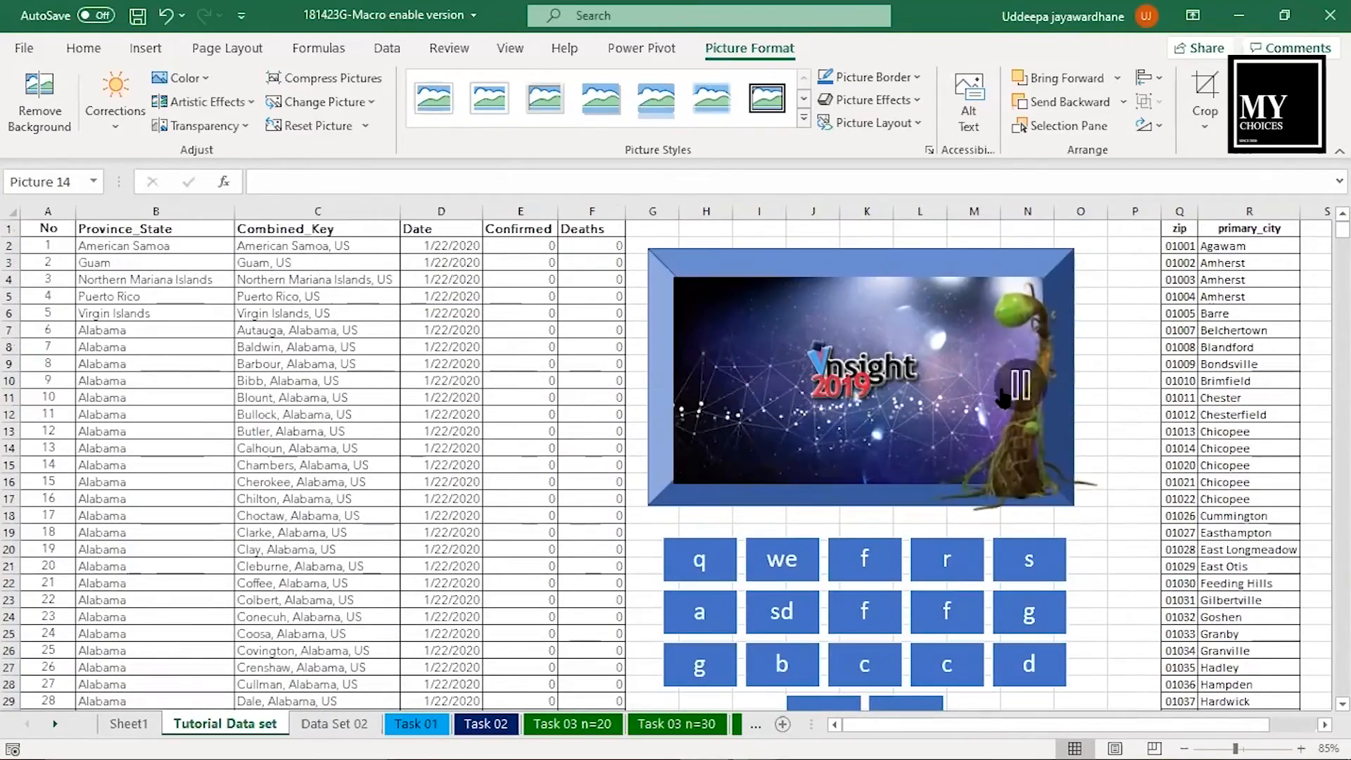
- Select D4:E15 on Sheet1 and browse the recommended charts without inserting one
{"action": "left_click", "coordinate": [147, 48]}
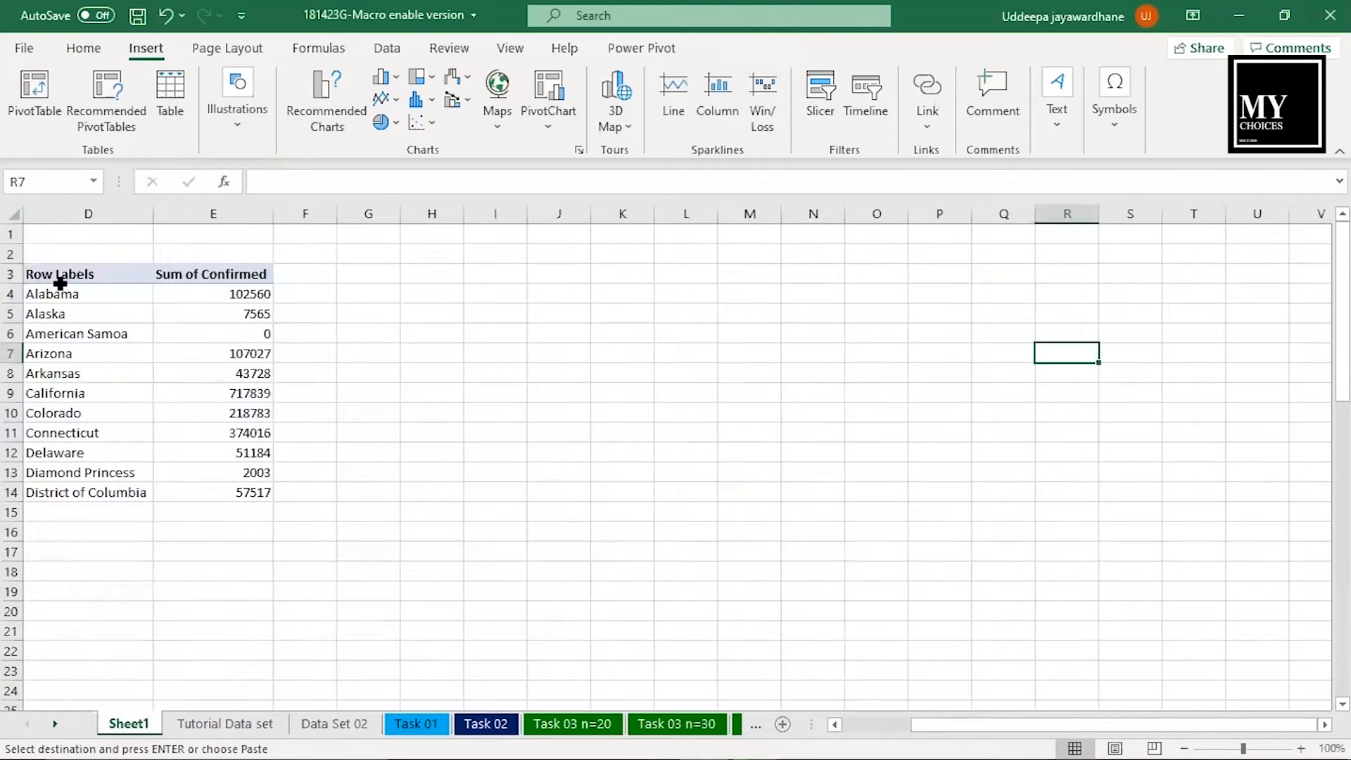
{"action": "left_click_drag", "start_coordinate": [60, 293], "coordinate": [259, 519]}
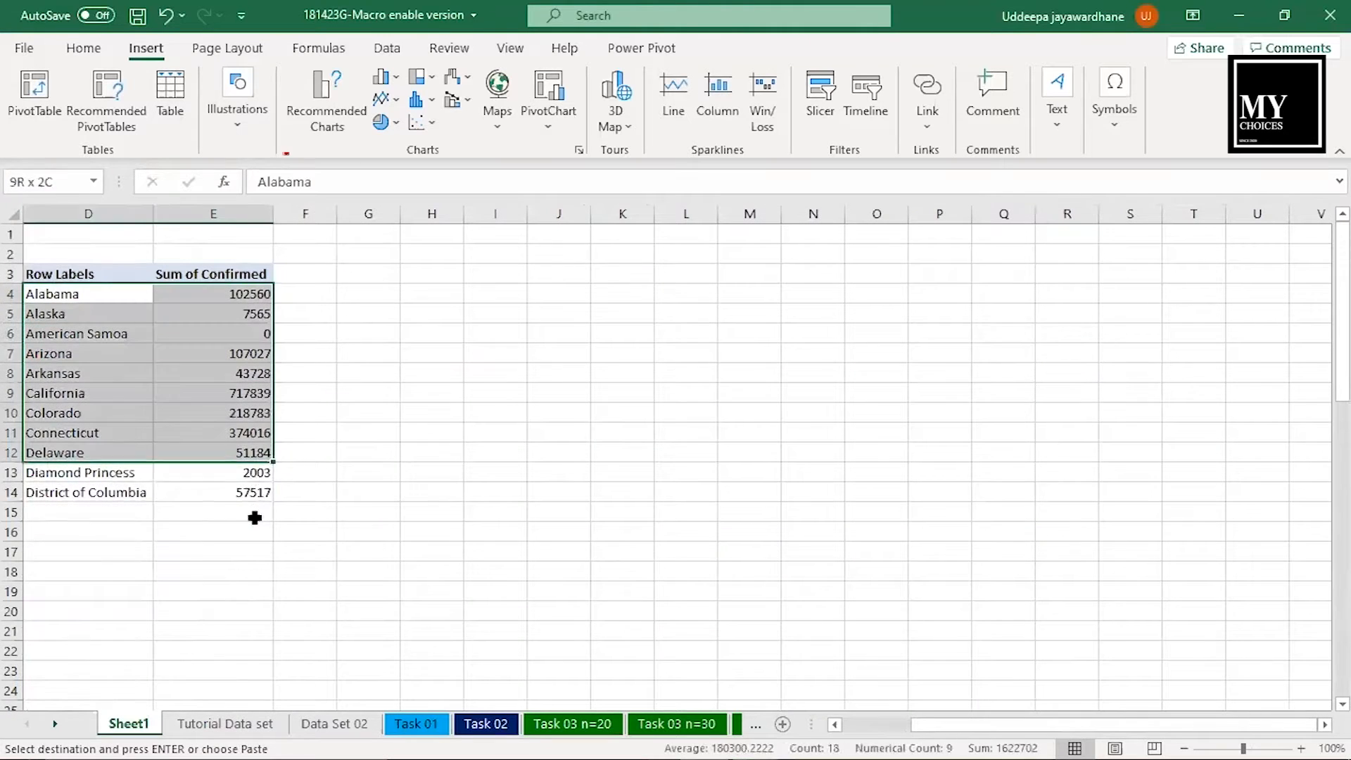
{"action": "left_click", "coordinate": [326, 88]}
{"action": "left_click_drag", "start_coordinate": [553, 193], "coordinate": [548, 251]}
{"action": "left_click", "coordinate": [514, 252]}
{"action": "left_click", "coordinate": [492, 370]}
{"action": "left_click", "coordinate": [480, 518]}
{"action": "left_click", "coordinate": [483, 531]}
{"action": "left_click", "coordinate": [945, 655]}
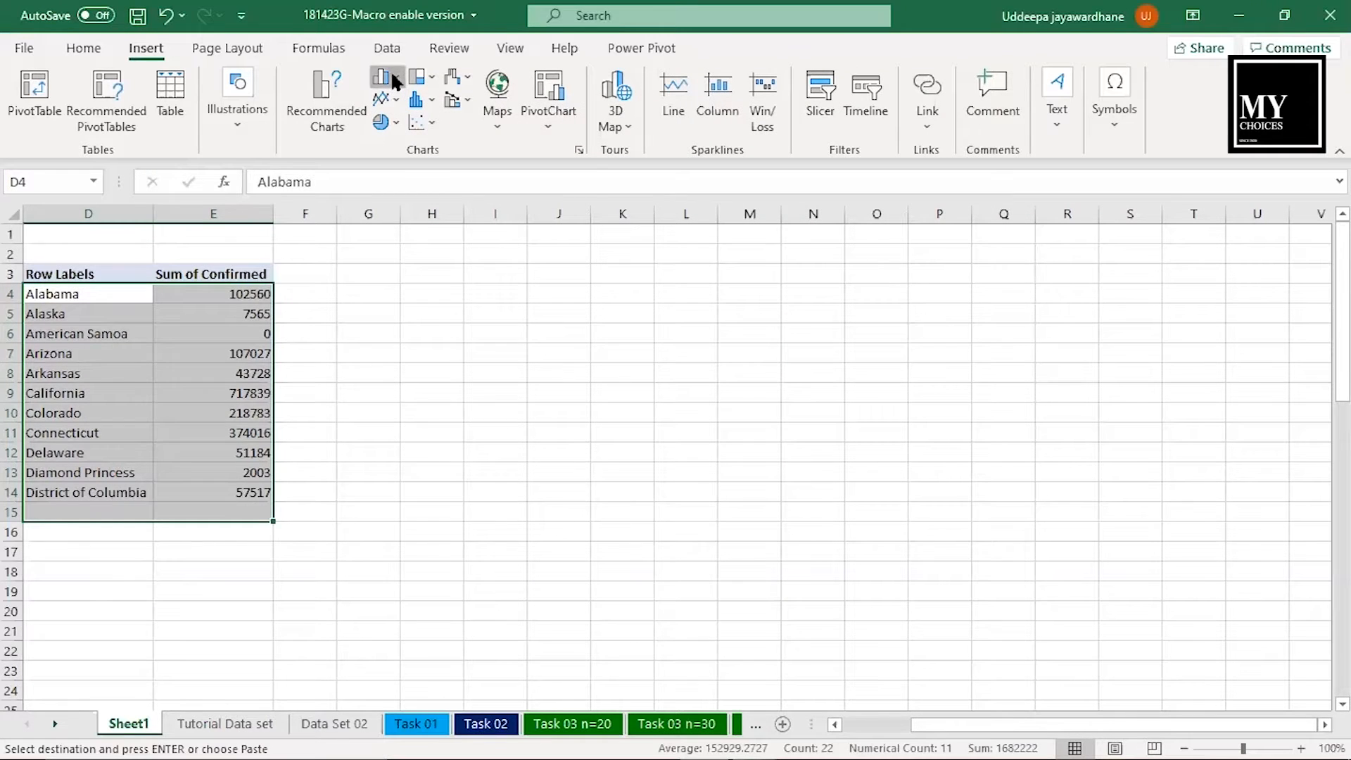
- Insert a 2-D clustered column chart from the selected Sheet1 range
{"action": "left_click", "coordinate": [394, 81]}
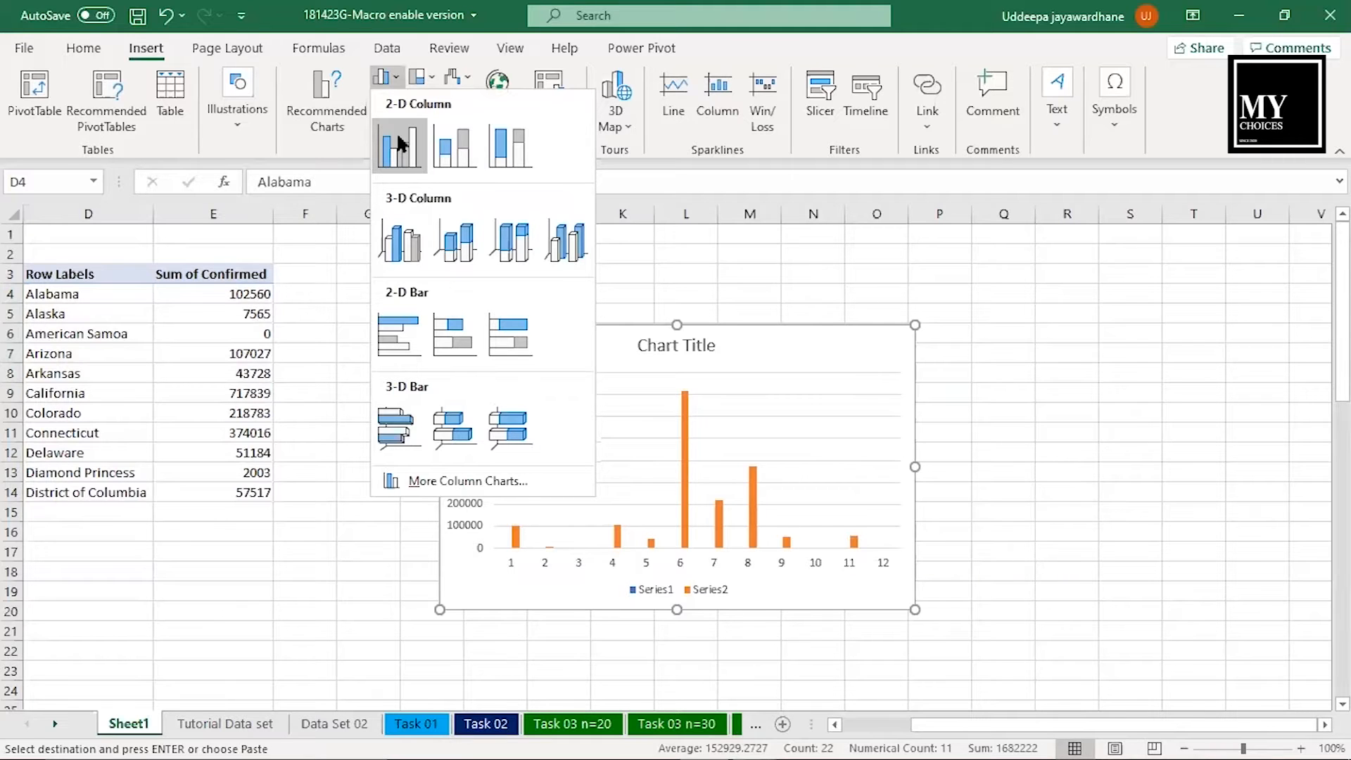
{"action": "left_click", "coordinate": [400, 144]}
- Preview the line, pie, hierarchy, statistical, scatter, waterfall, stock, surface, radar and combo chart types for the Sheet1 data
{"action": "left_click", "coordinate": [386, 99]}
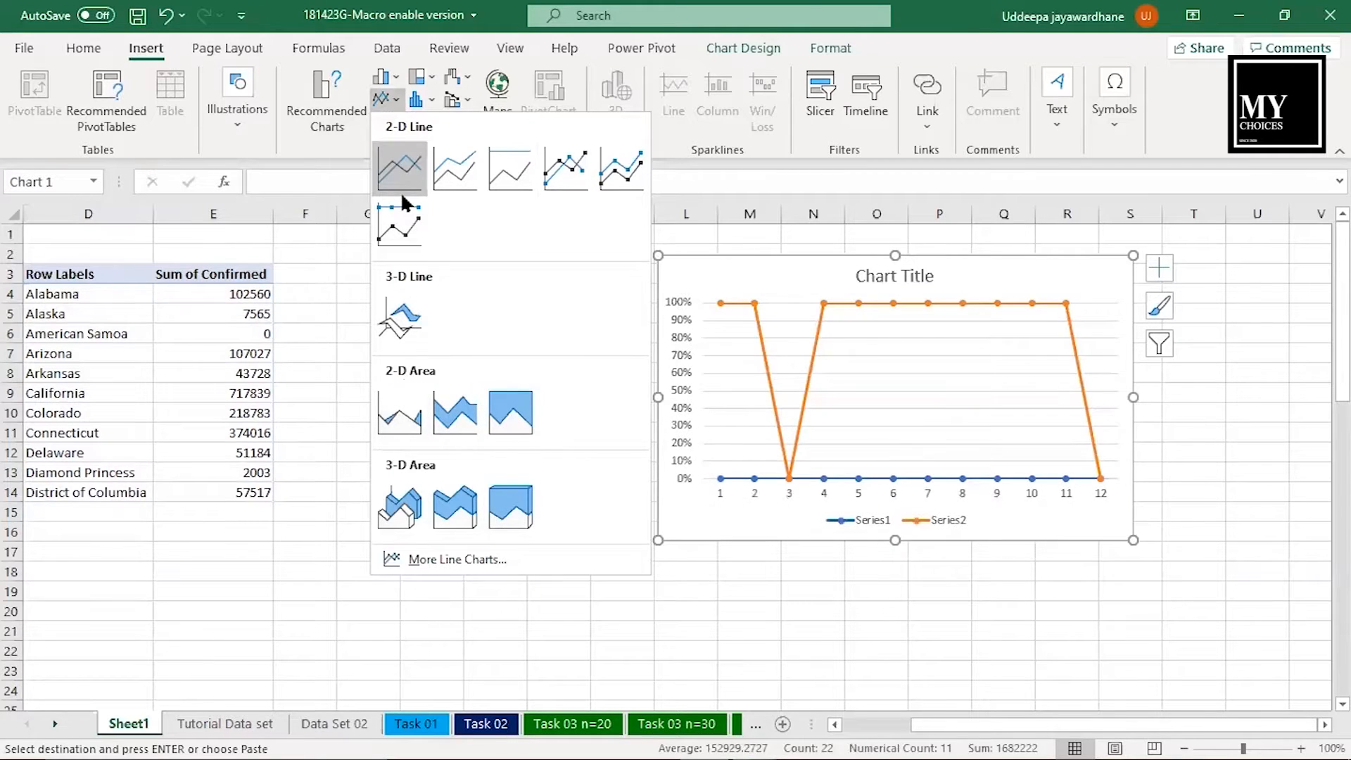
{"action": "left_click", "coordinate": [388, 102]}
{"action": "left_click", "coordinate": [389, 120]}
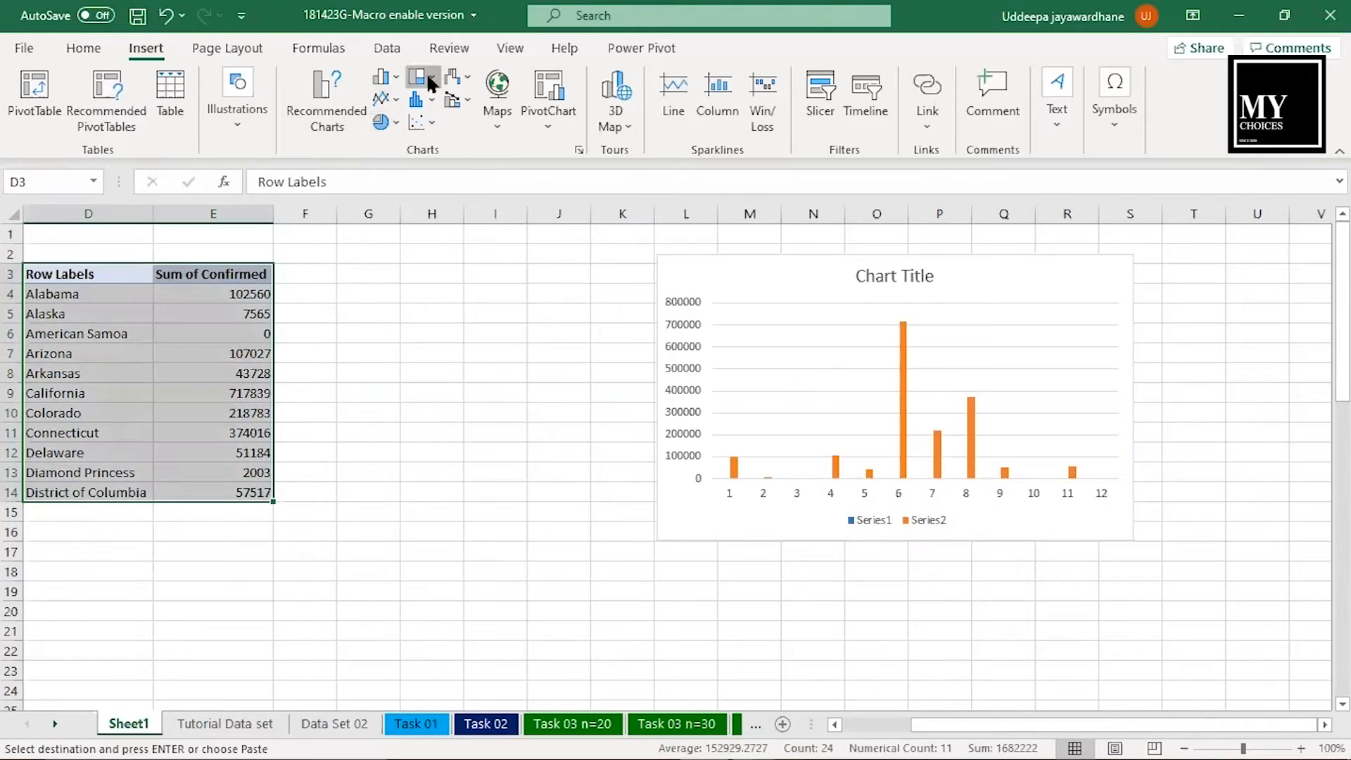
{"action": "left_click", "coordinate": [426, 75]}
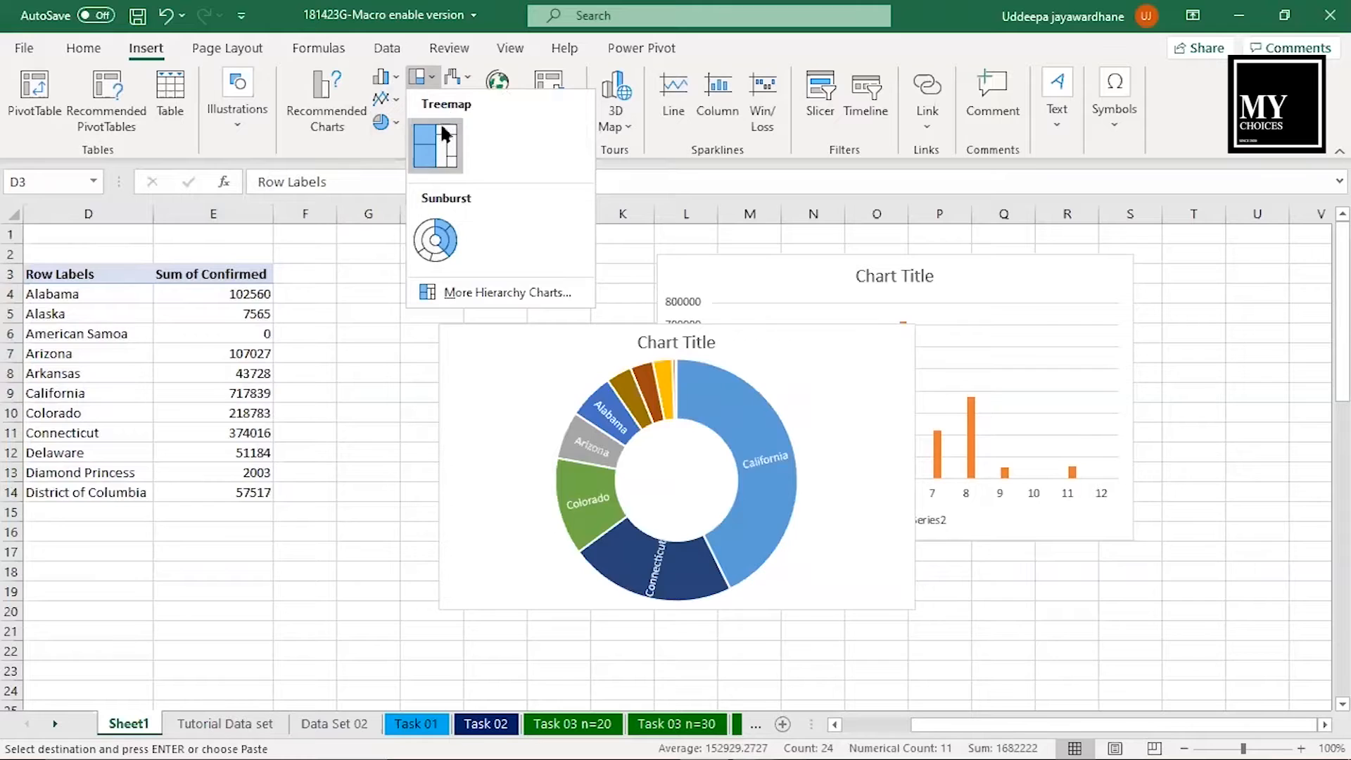
{"action": "left_click", "coordinate": [417, 104]}
{"action": "left_click", "coordinate": [418, 104]}
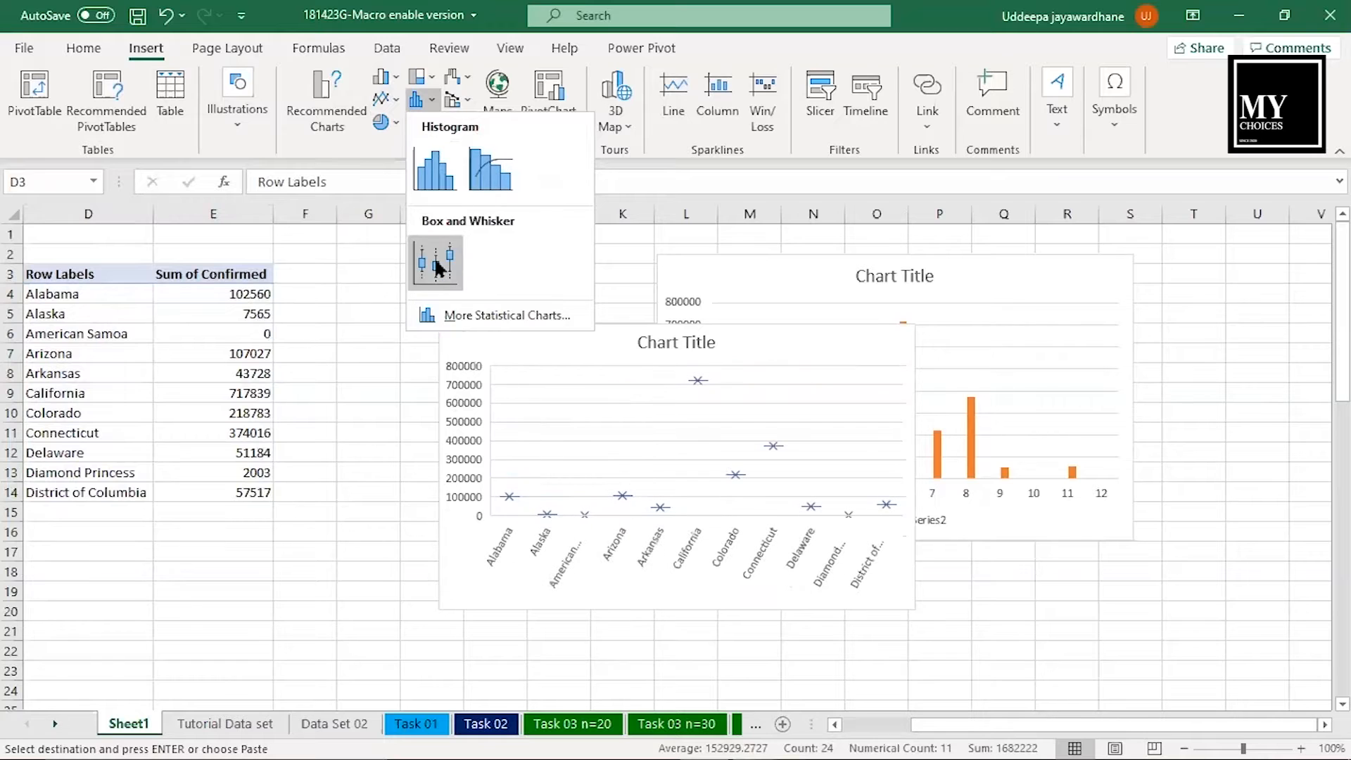
{"action": "left_click", "coordinate": [431, 126]}
{"action": "left_click", "coordinate": [422, 122]}
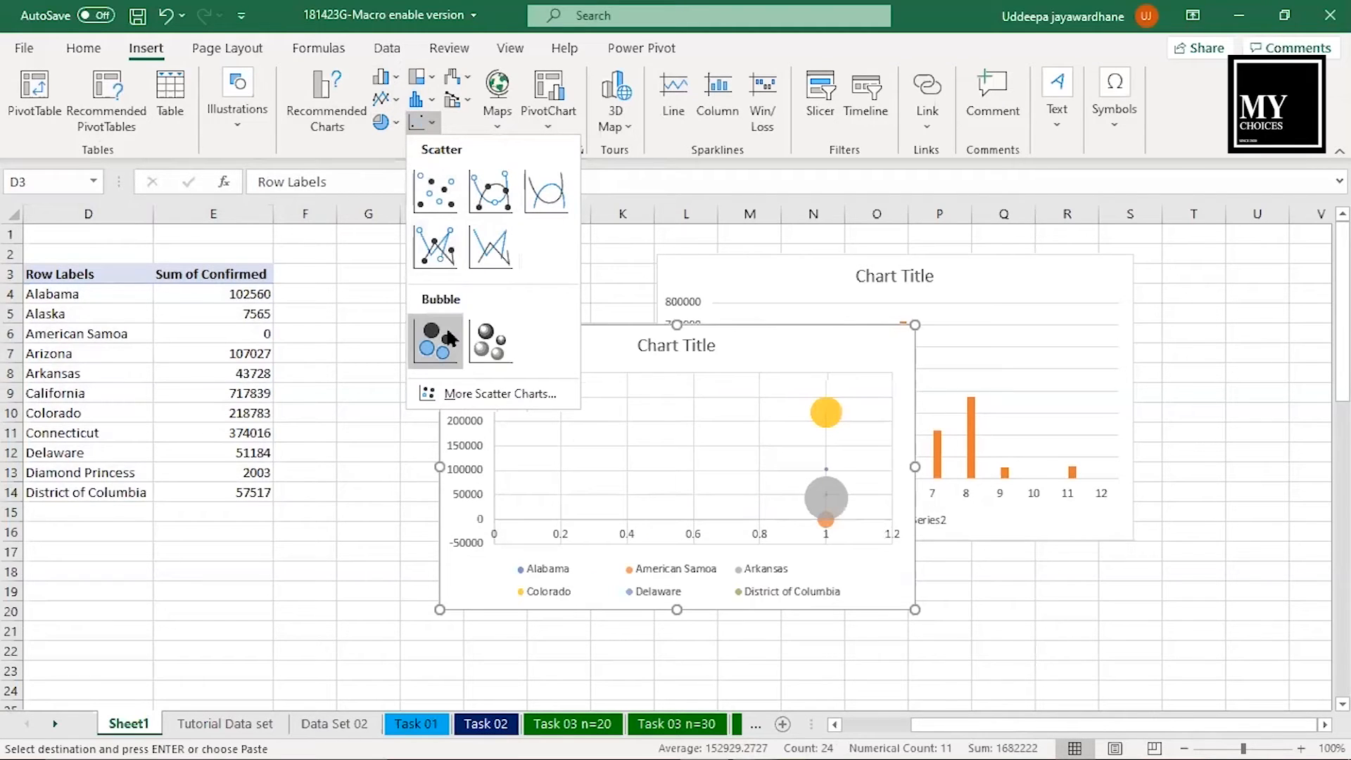
{"action": "left_click", "coordinate": [478, 124]}
{"action": "left_click", "coordinate": [467, 76]}
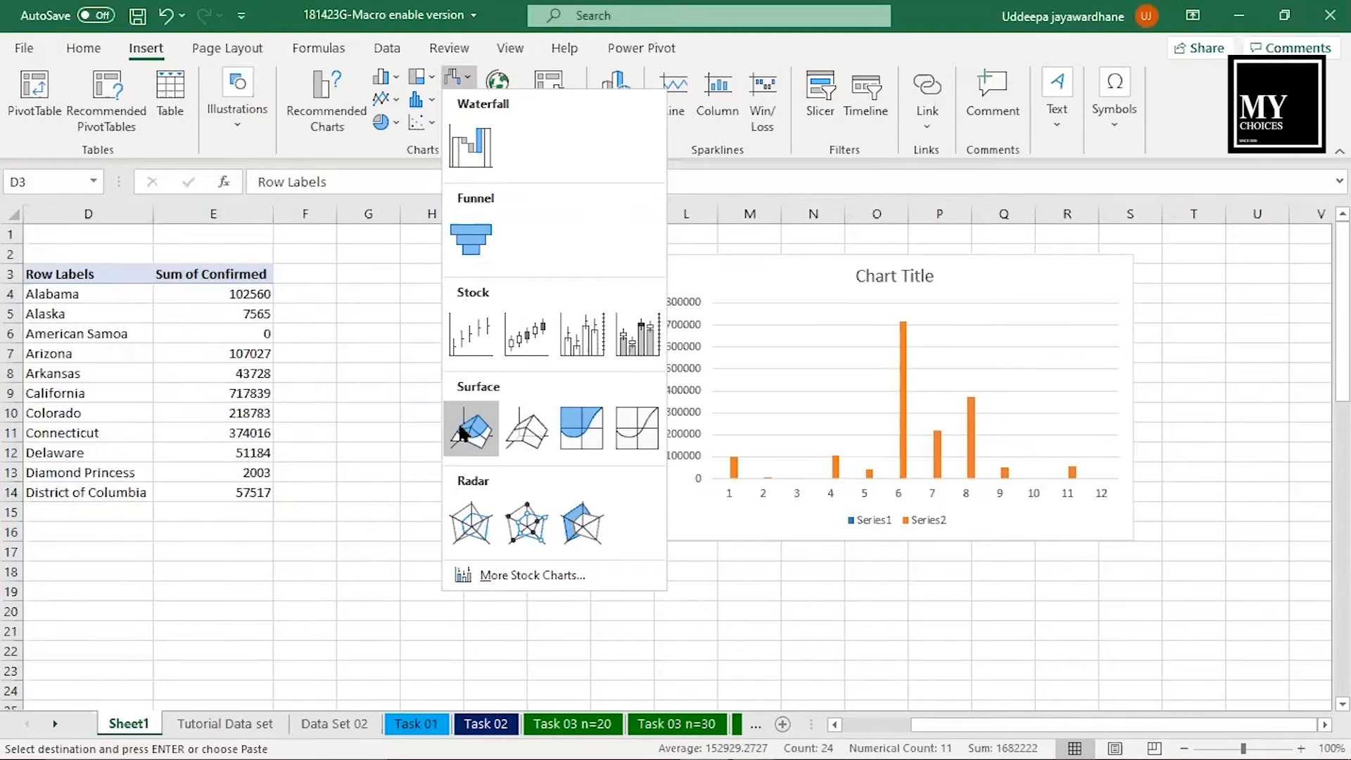
{"action": "left_click", "coordinate": [408, 437]}
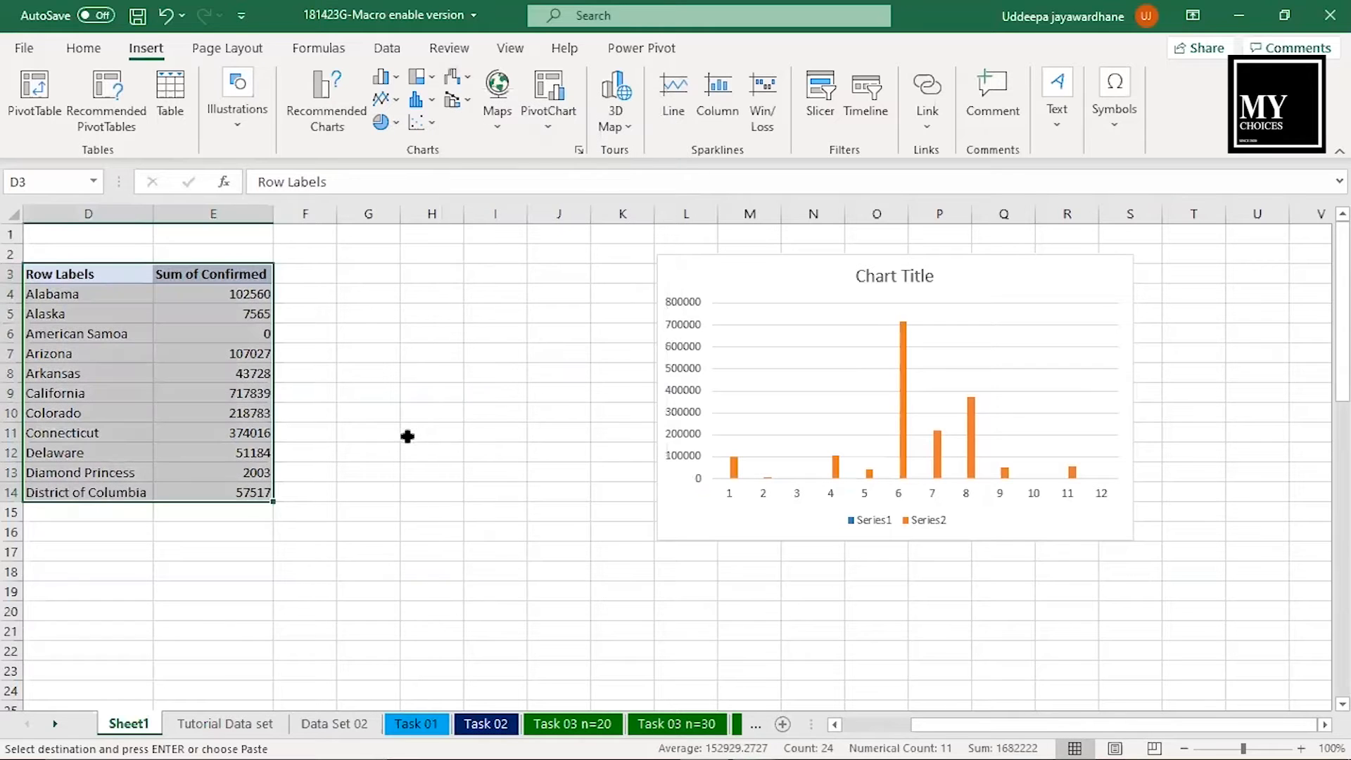
{"action": "left_click", "coordinate": [463, 105]}
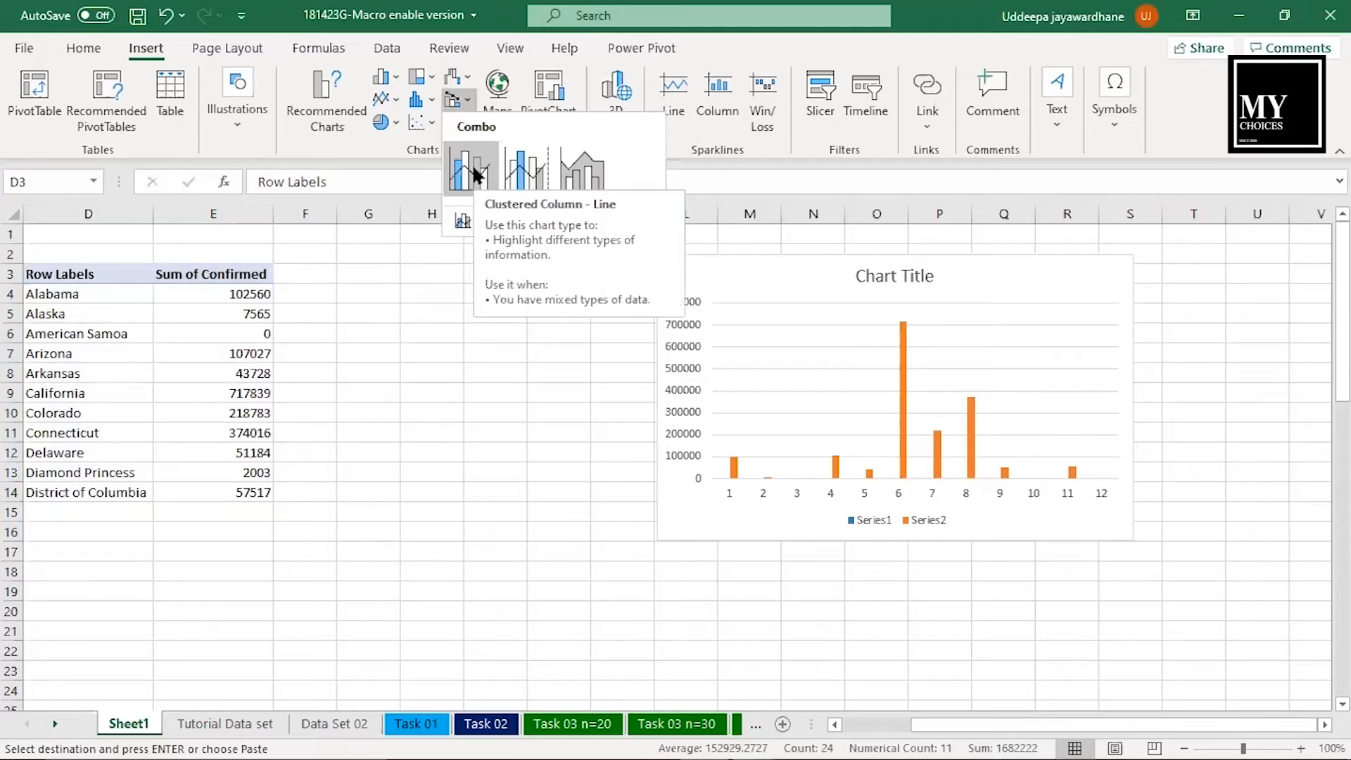
{"action": "key", "text": "Escape"}
- Insert a filled map chart from the zip and primary_city columns of the Tutorial Data set sheet
{"action": "left_click", "coordinate": [190, 723]}
{"action": "left_click_drag", "start_coordinate": [887, 724], "coordinate": [901, 725]}
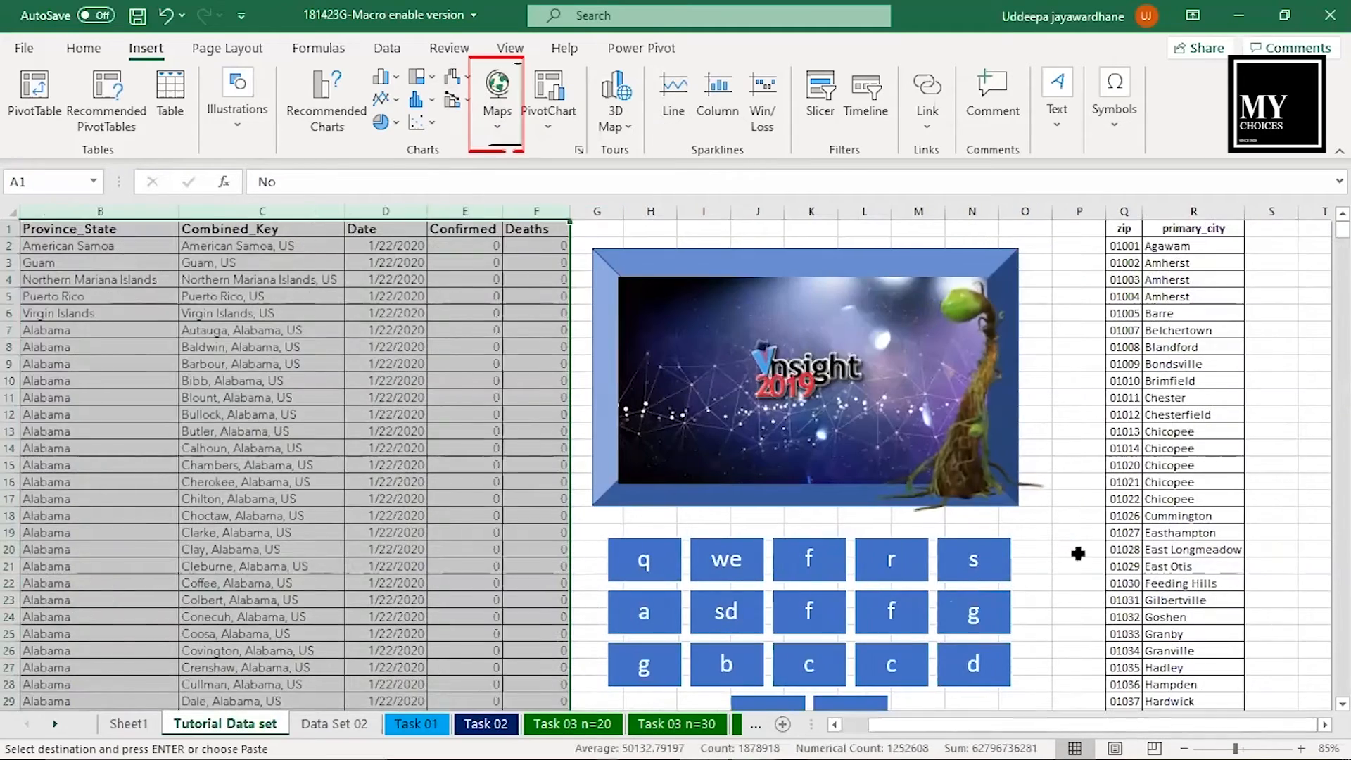
{"action": "left_click", "coordinate": [1078, 553]}
{"action": "key", "text": "Right"}
{"action": "key", "text": "Right"}
{"action": "key", "text": "Right"}
{"action": "key", "text": "Right"}
{"action": "key", "text": "Right"}
{"action": "key", "text": "Right"}
{"action": "key", "text": "Right"}
{"action": "key", "text": "Right"}
{"action": "key", "text": "Right"}
{"action": "key", "text": "Right"}
{"action": "key", "text": "Right"}
{"action": "key", "text": "Right"}
{"action": "key", "text": "Right"}
{"action": "key", "text": "Right"}
{"action": "key", "text": "Right"}
{"action": "key", "text": "Right"}
{"action": "key", "text": "Right"}
{"action": "key", "text": "Right"}
{"action": "key", "text": "Right"}
{"action": "key", "text": "Right"}
{"action": "left_click_drag", "start_coordinate": [39, 228], "coordinate": [107, 724]}
{"action": "scroll", "coordinate": [105, 647], "scroll_direction": "up", "scroll_amount": 15}
{"action": "left_click", "coordinate": [497, 102]}
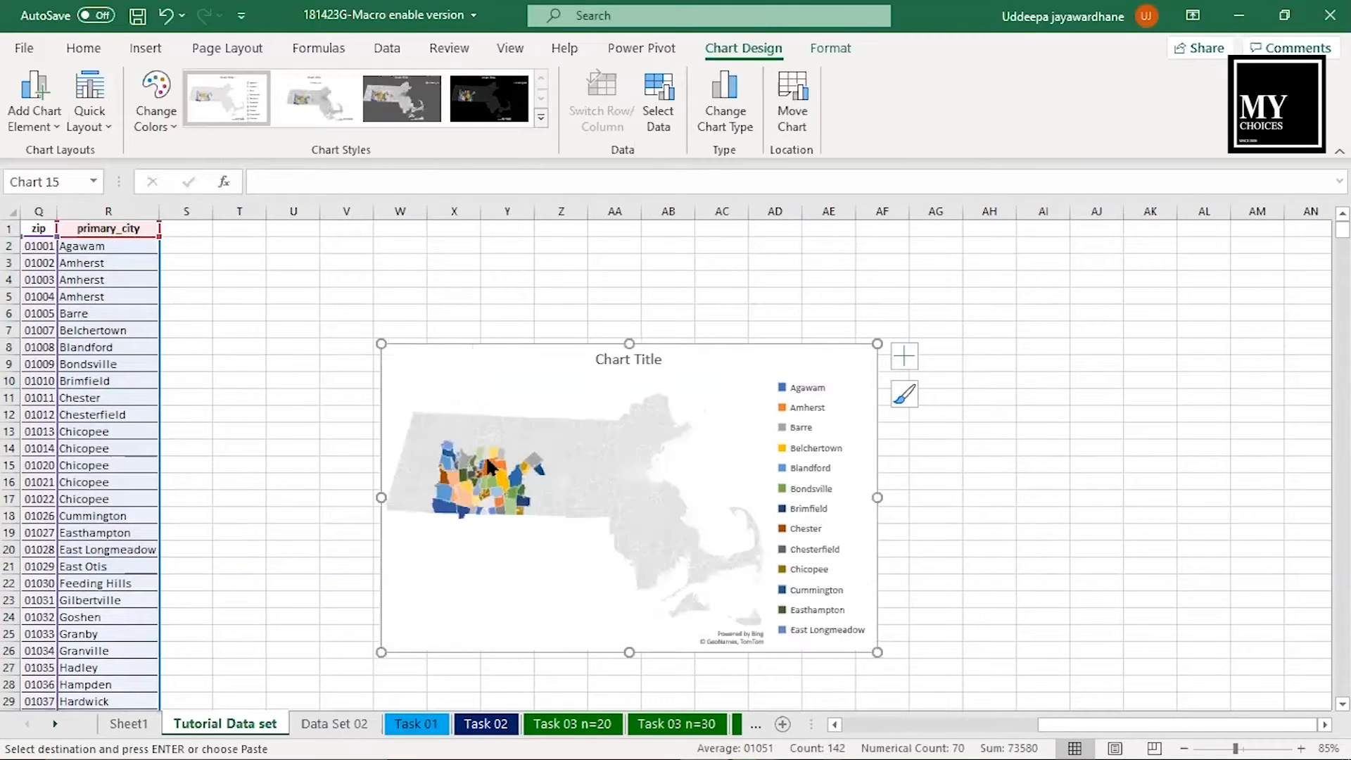
- Set the map chart's map area to Only regions with data
{"action": "double_click", "coordinate": [672, 449]}
{"action": "left_click", "coordinate": [1223, 434]}
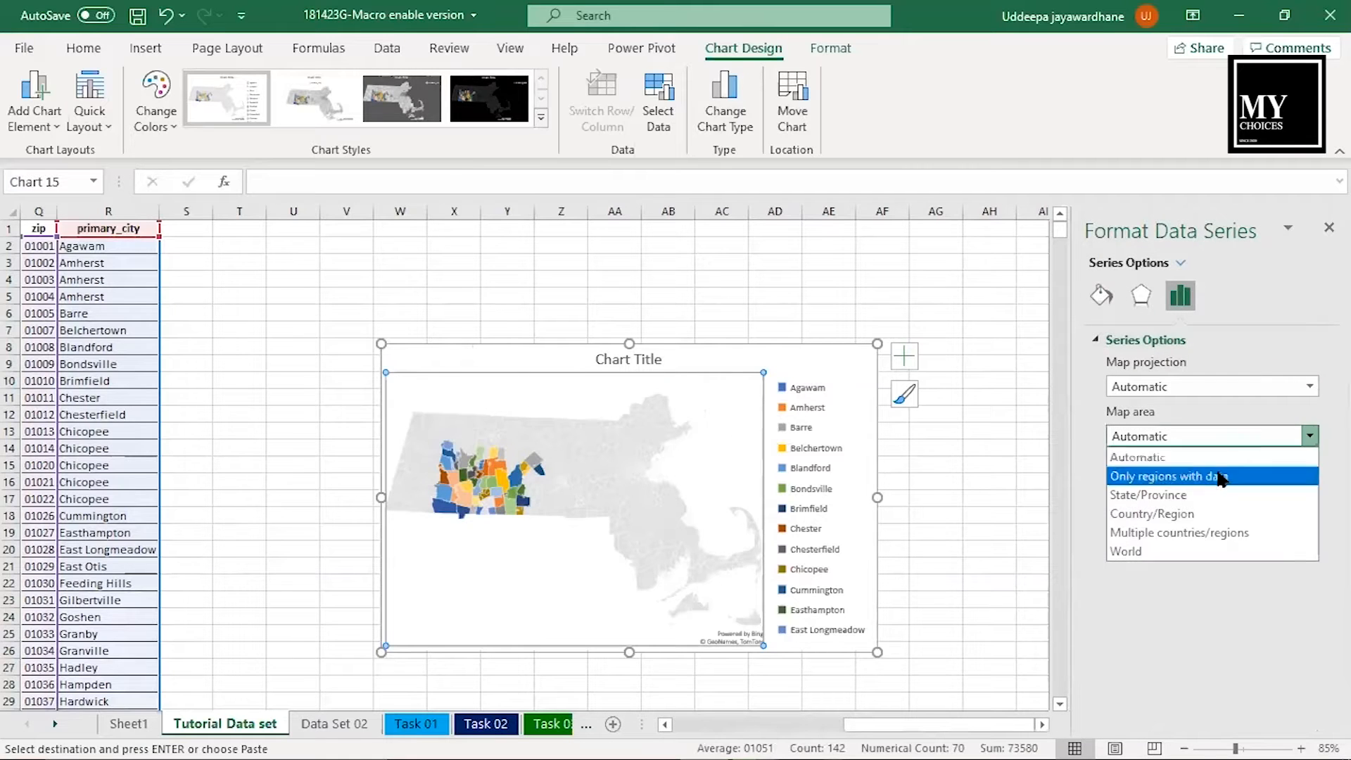
{"action": "left_click", "coordinate": [1221, 474]}
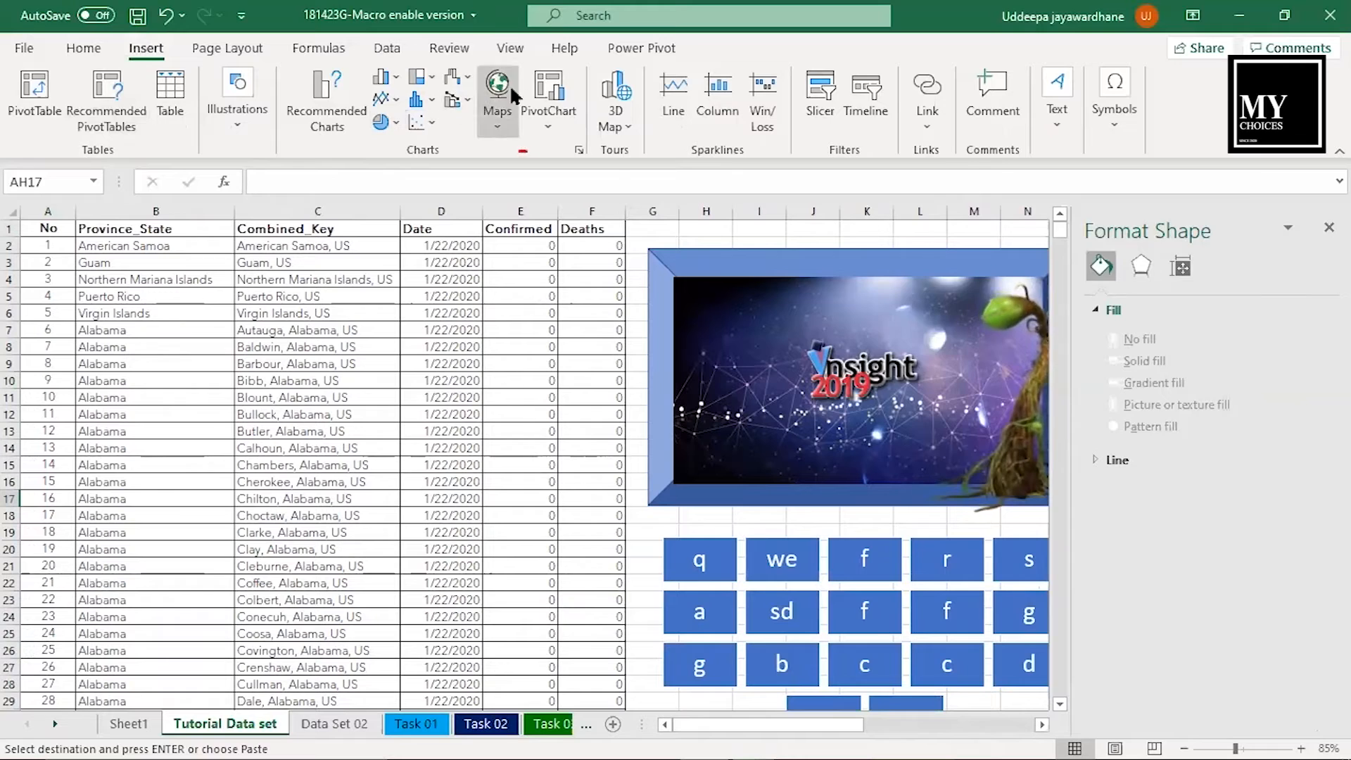
- Create a PivotChart on a new worksheet from columns A to F of the Tutorial Data set sheet
{"action": "left_click", "coordinate": [548, 88]}
{"action": "left_click", "coordinate": [1230, 167]}
{"action": "left_click_drag", "start_coordinate": [48, 211], "coordinate": [592, 211]}
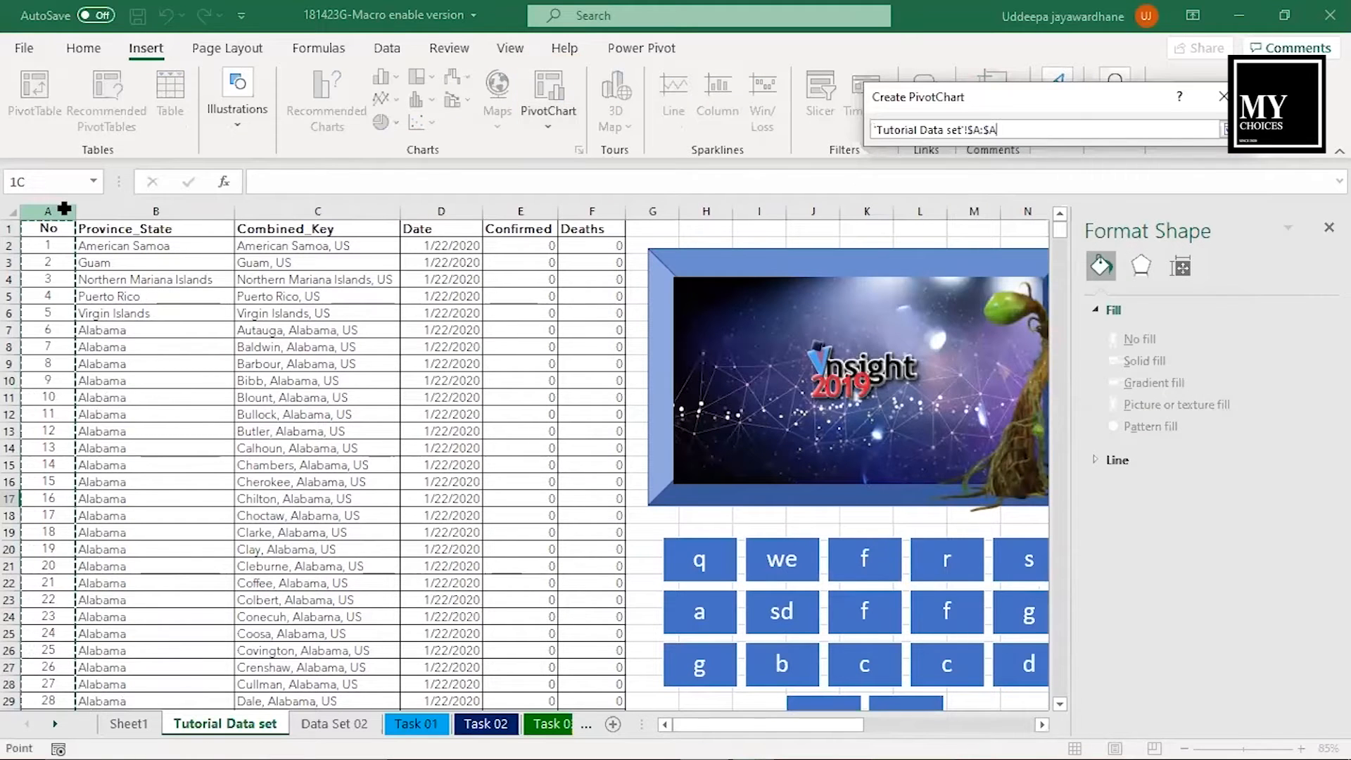
{"action": "left_click", "coordinate": [1207, 130]}
{"action": "key", "text": "alt+n"}
{"action": "left_click", "coordinate": [1117, 406]}
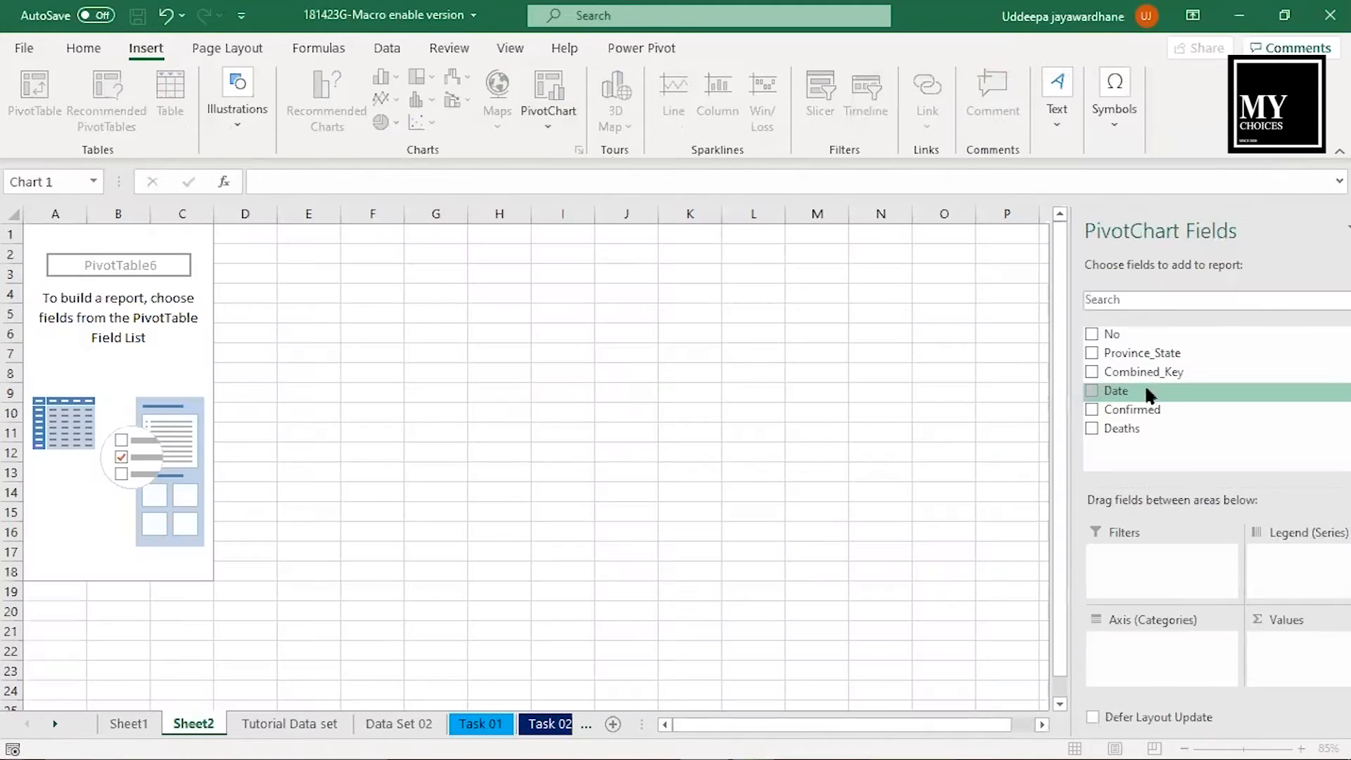
- Add Province_State, Confirmed and Deaths to the PivotChart, placing Confirmed in its values
{"action": "left_click", "coordinate": [1046, 358]}
{"action": "left_click_drag", "start_coordinate": [1084, 412], "coordinate": [1217, 642]}
{"action": "left_click", "coordinate": [1055, 427]}
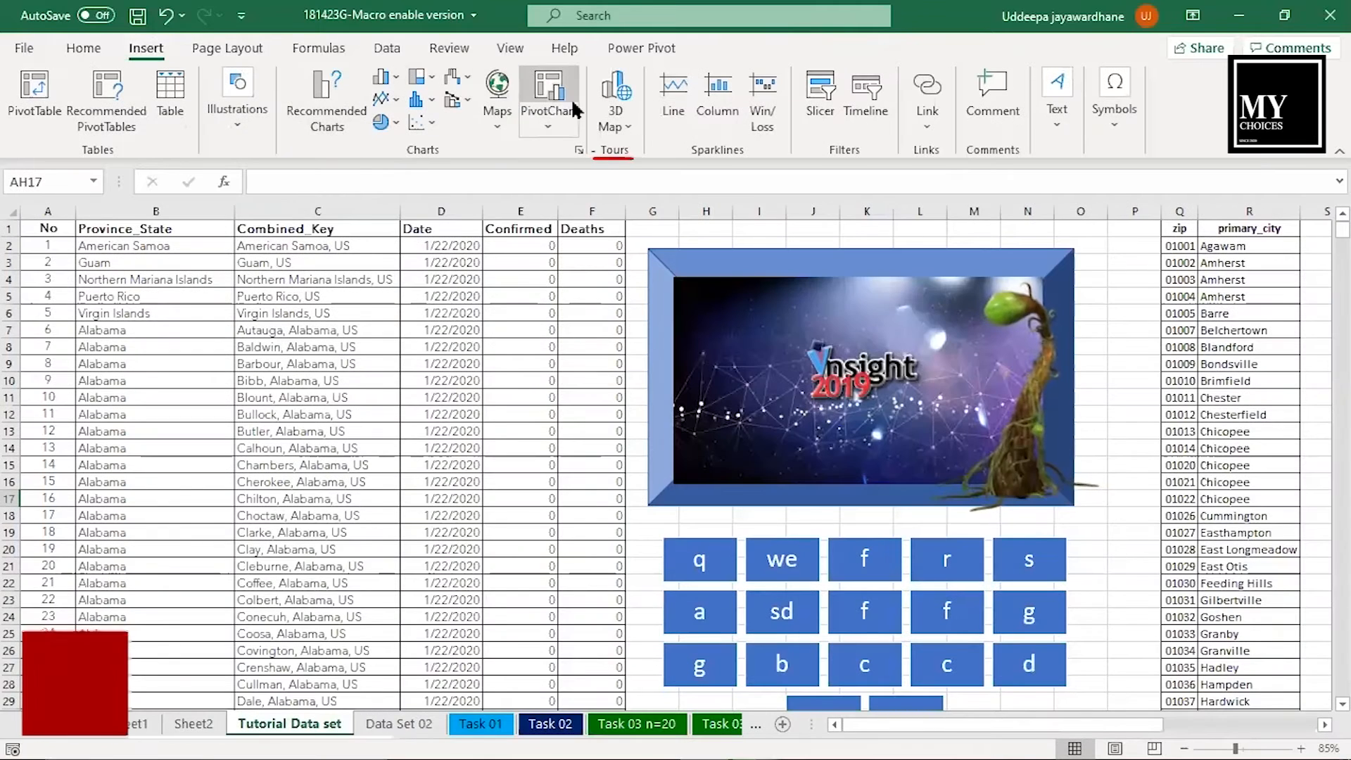
- Open 3D Maps and examine the globe close up around the southern United States and its river course
{"action": "left_click", "coordinate": [616, 116]}
{"action": "left_click", "coordinate": [639, 155]}
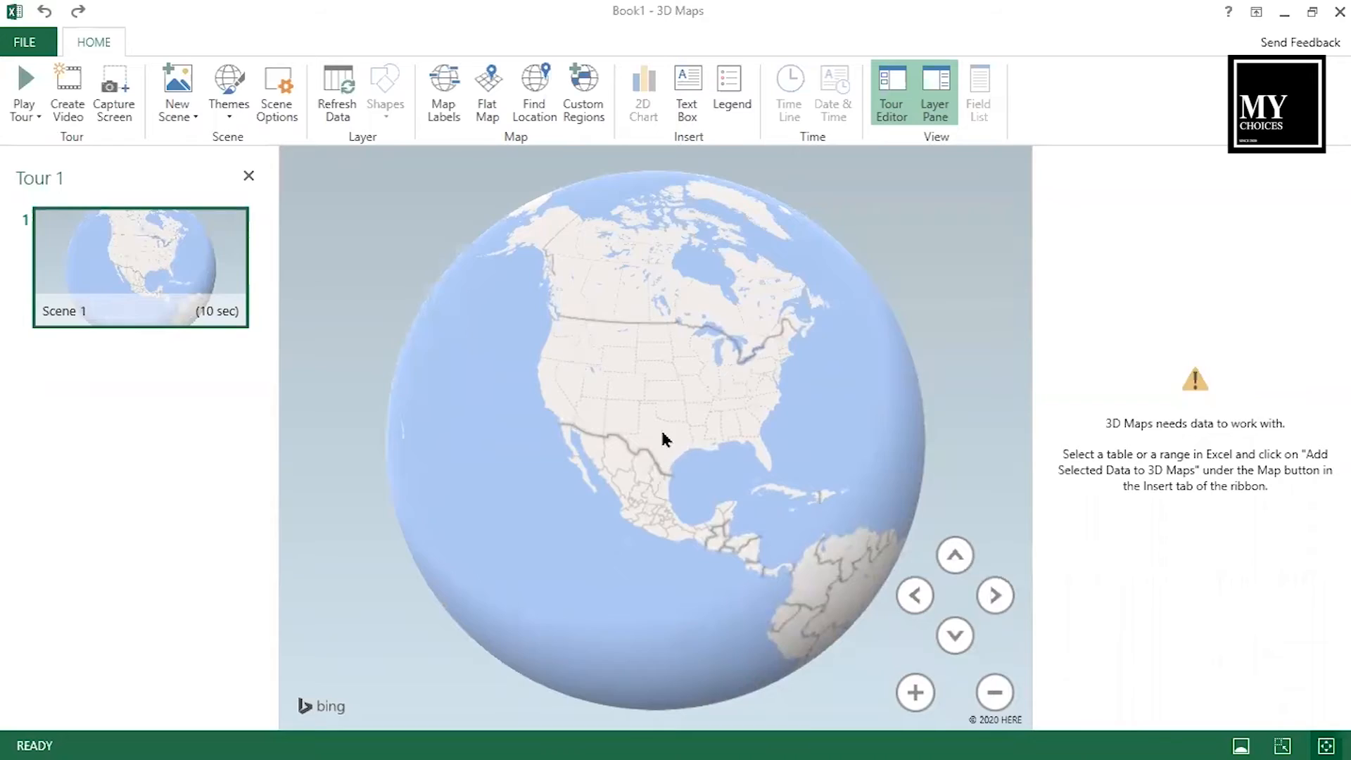
{"action": "scroll", "coordinate": [660, 428], "scroll_direction": "up", "scroll_amount": 5}
{"action": "scroll", "coordinate": [780, 442], "scroll_direction": "up", "scroll_amount": 5}
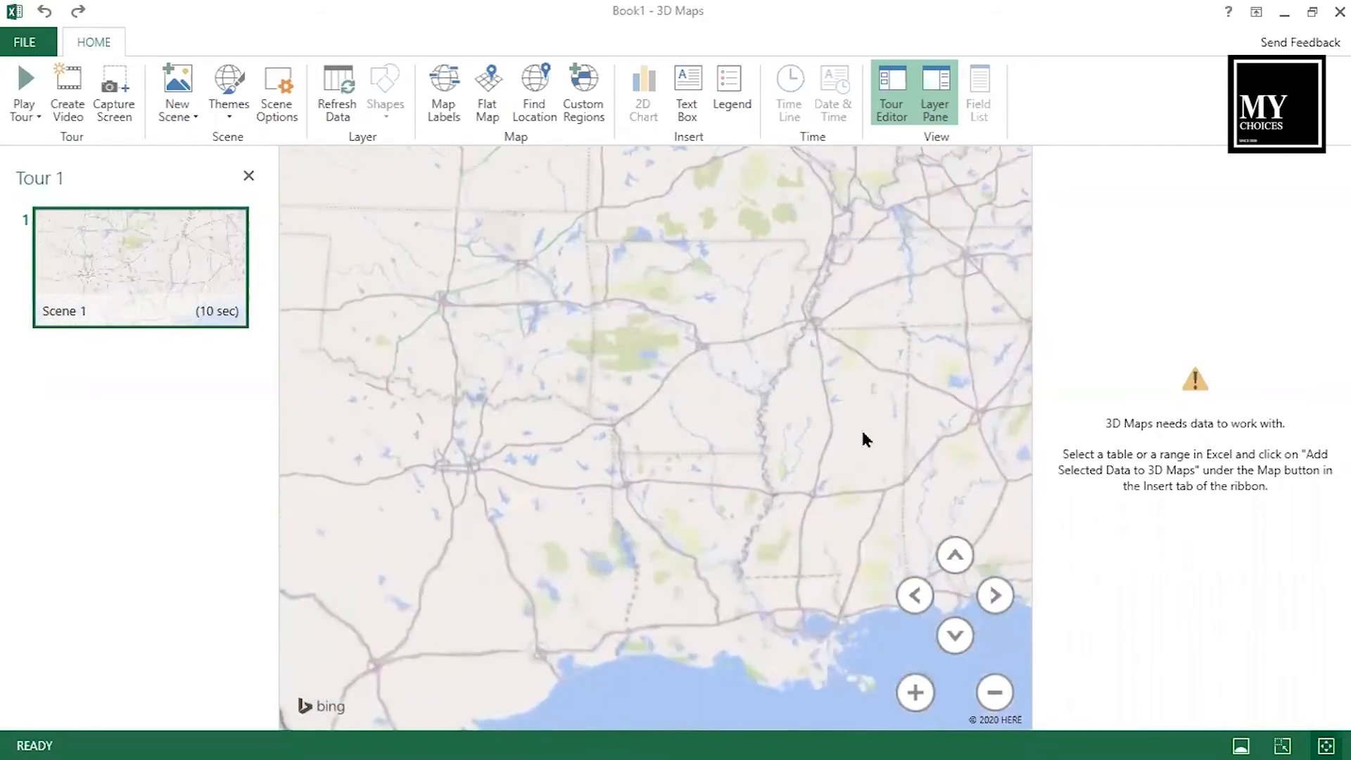
{"action": "scroll", "coordinate": [631, 429], "scroll_direction": "up", "scroll_amount": 5}
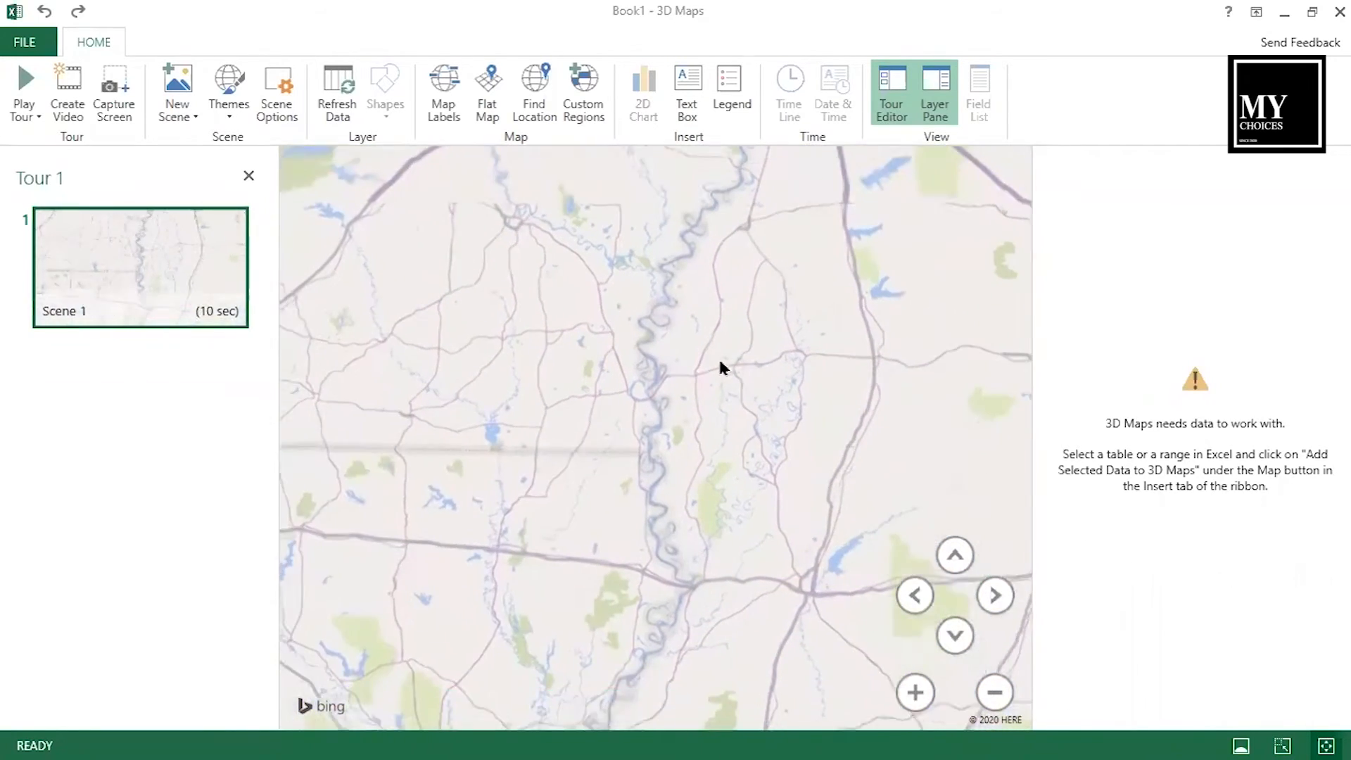
{"action": "left_click_drag", "start_coordinate": [654, 325], "coordinate": [636, 173]}
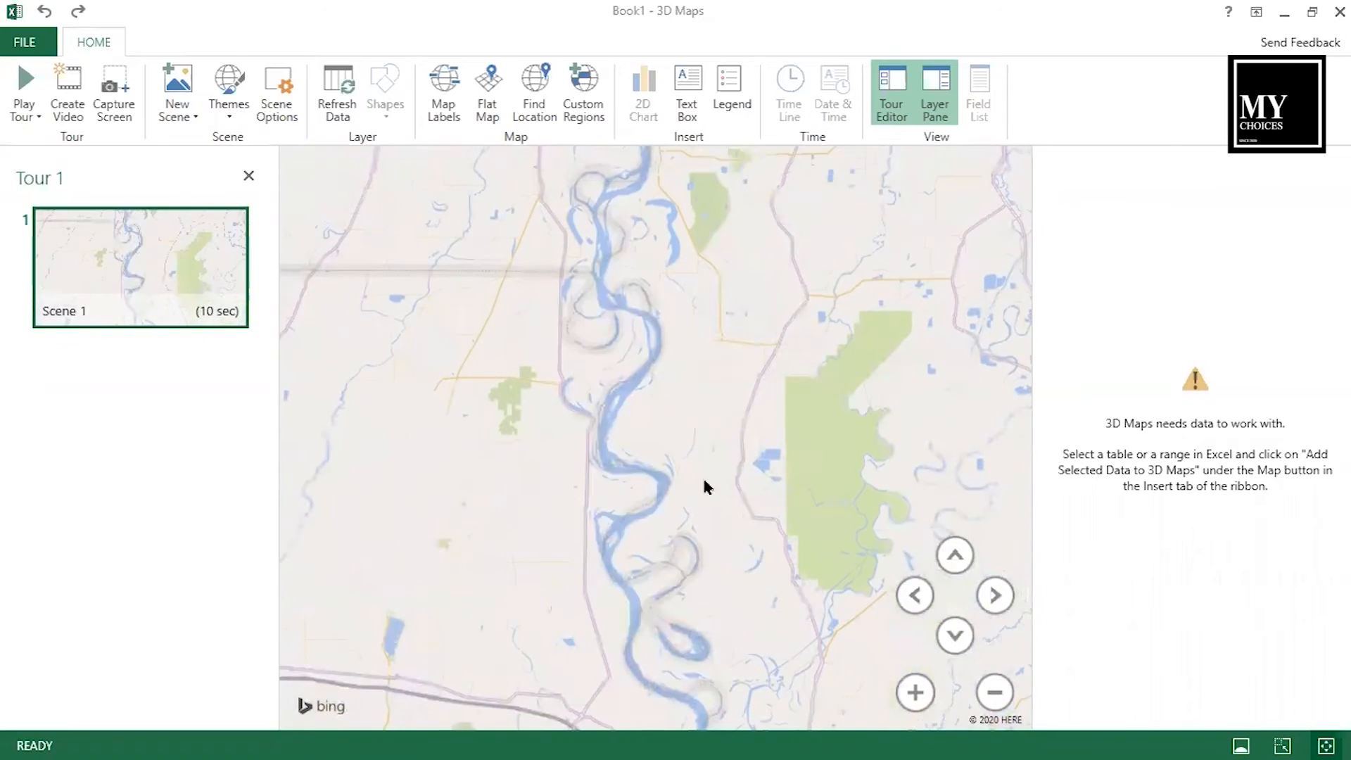
{"action": "left_click_drag", "start_coordinate": [702, 475], "coordinate": [632, 390]}
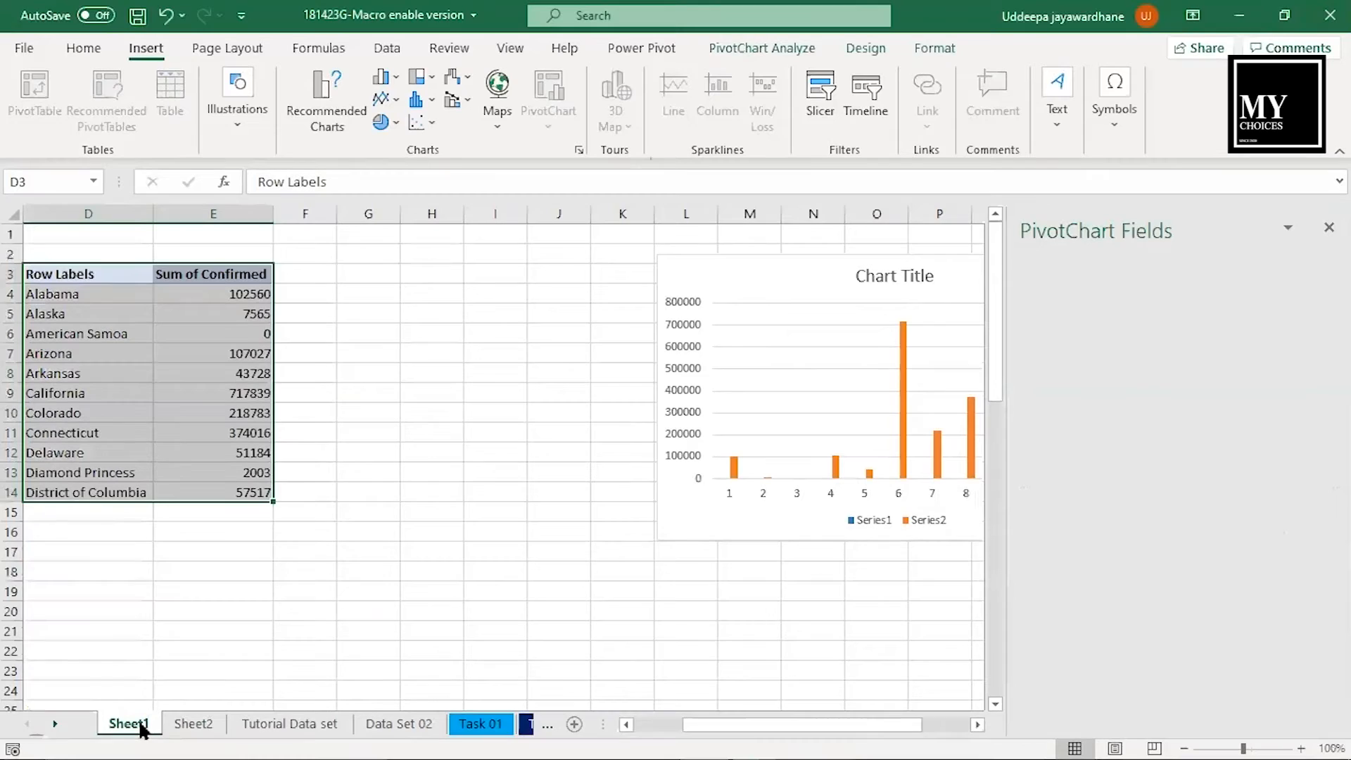
- Insert a line sparkline in cell F4 of Sheet1 from the Sum of Confirmed values in E4:E14
{"action": "left_click", "coordinate": [304, 371]}
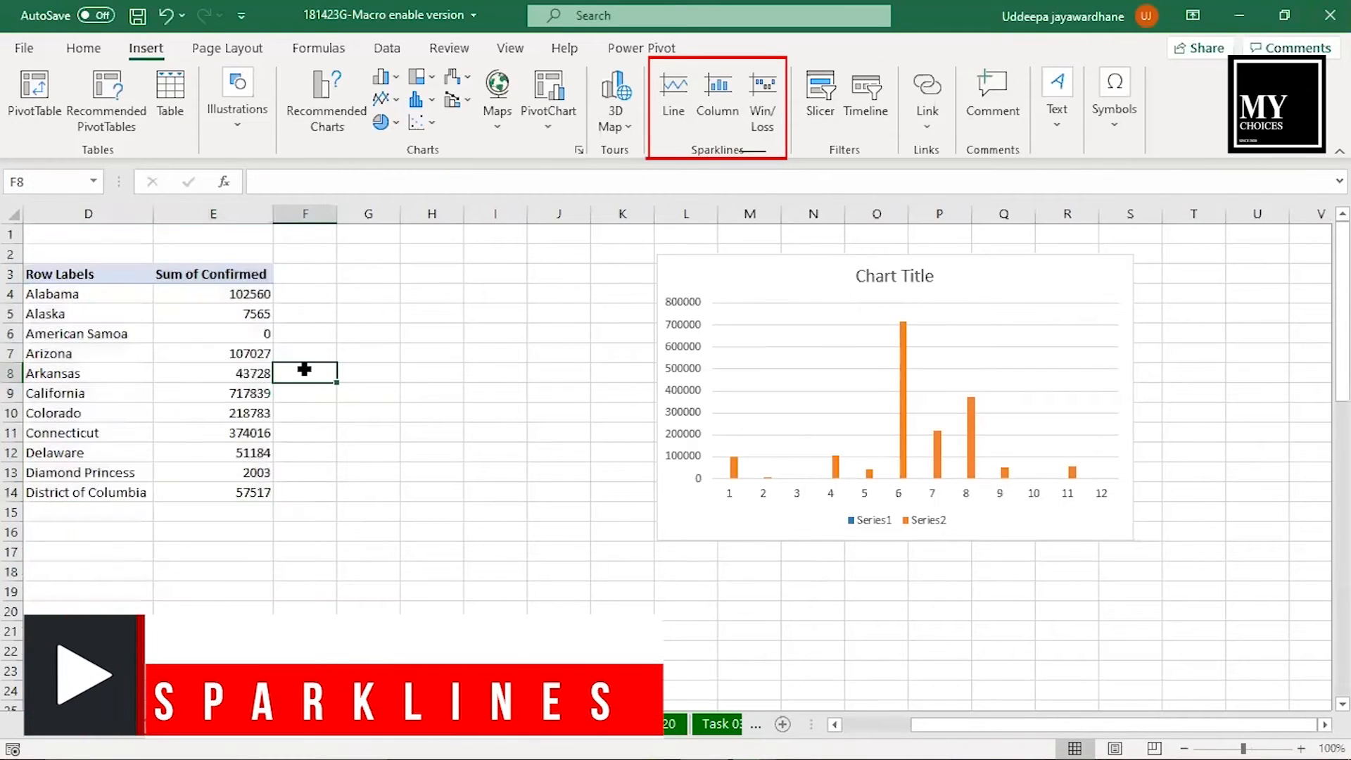
{"action": "left_click_drag", "start_coordinate": [268, 291], "coordinate": [268, 489]}
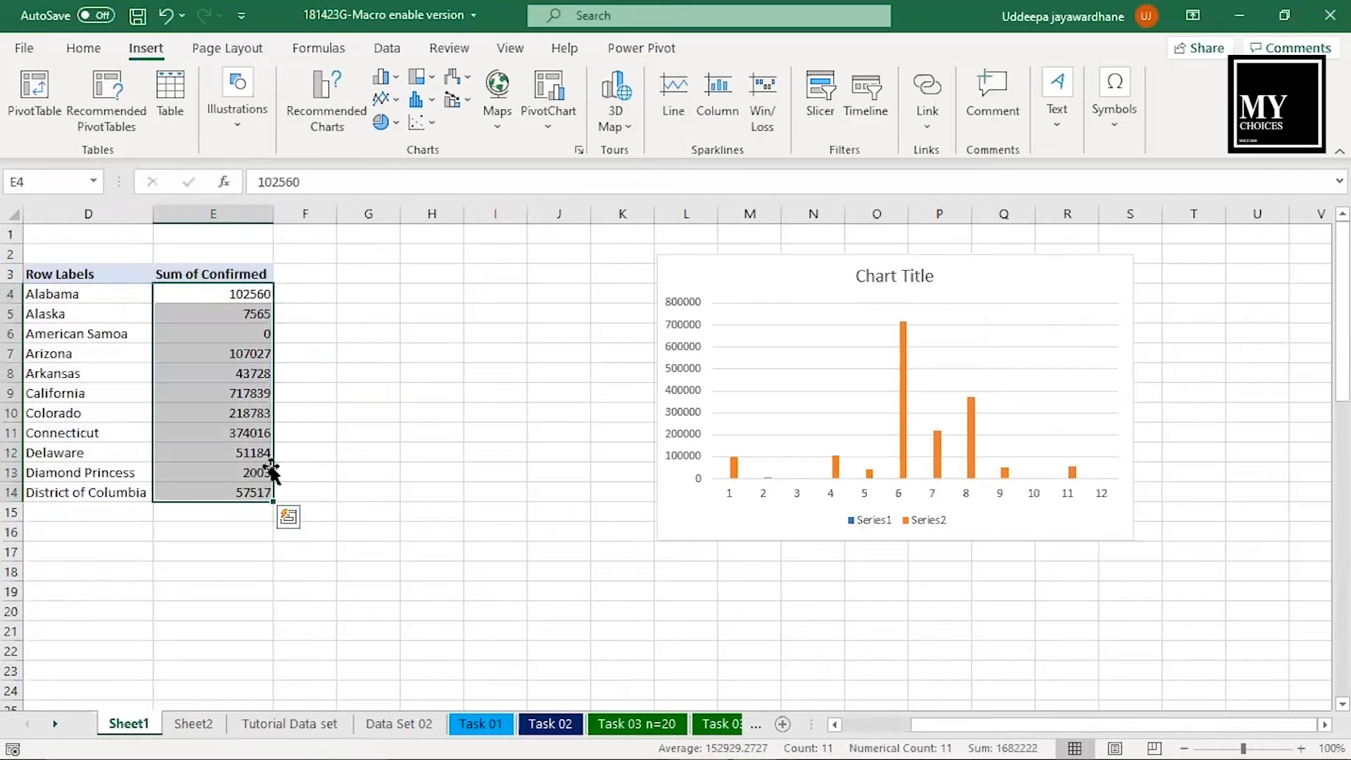
{"action": "left_click", "coordinate": [673, 91]}
{"action": "left_click", "coordinate": [1194, 321]}
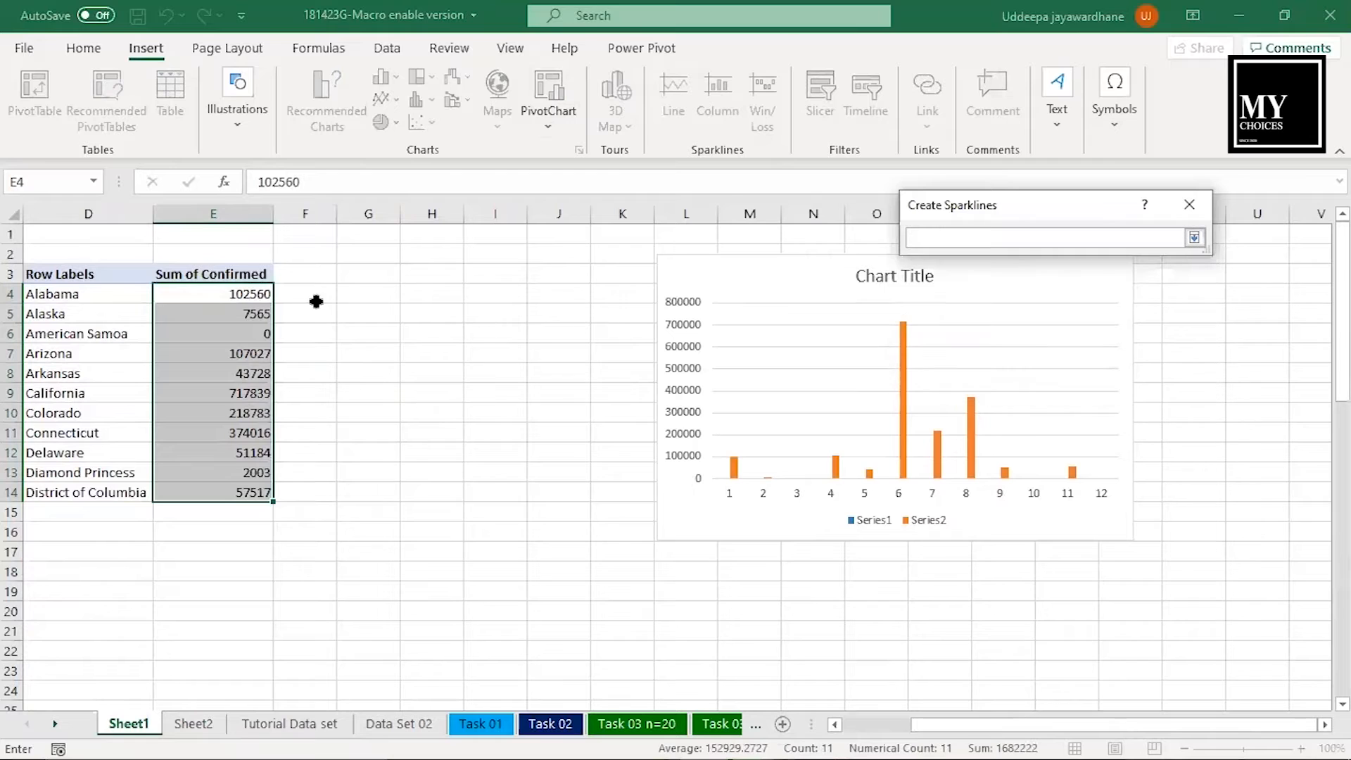
{"action": "left_click", "coordinate": [290, 297]}
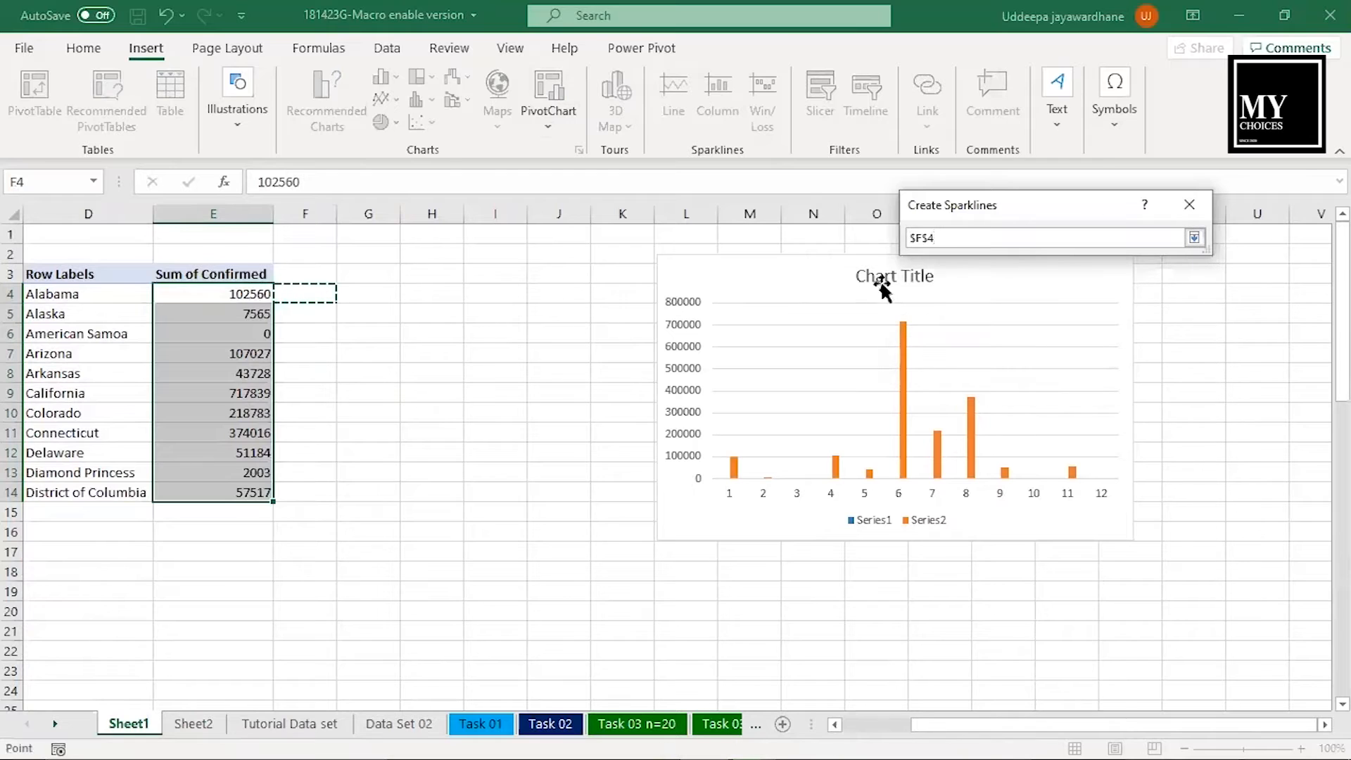
{"action": "left_click", "coordinate": [1194, 238]}
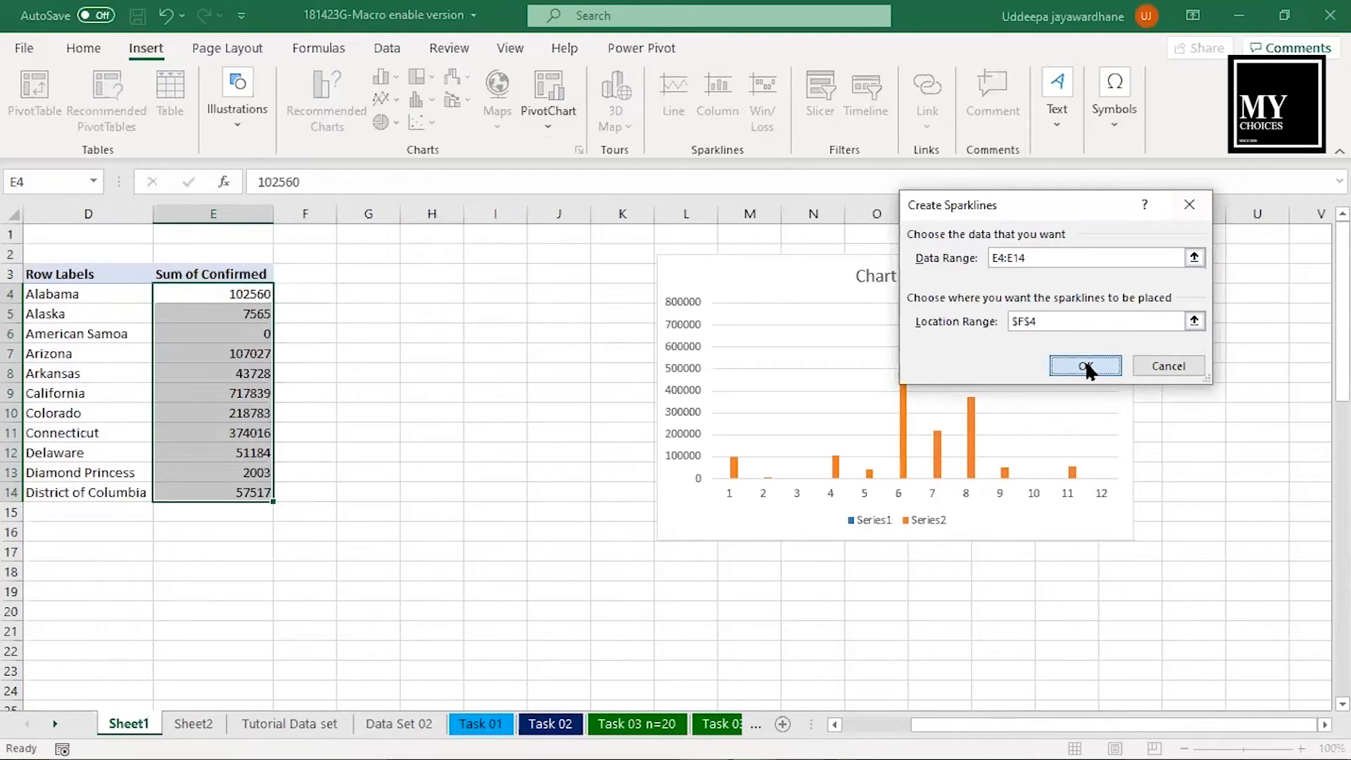
{"action": "left_click", "coordinate": [1085, 365]}
{"action": "key", "text": "Return"}
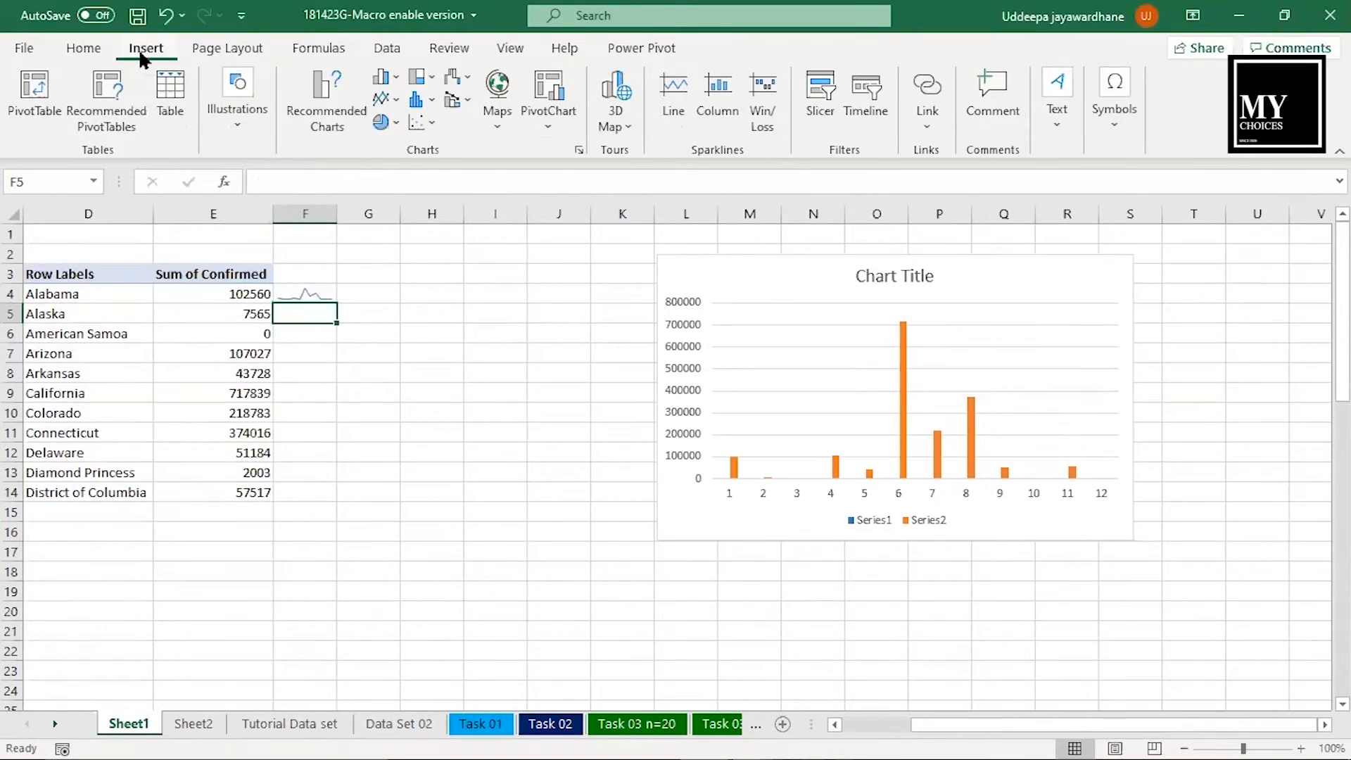
- Insert a column sparkline in cell F5 using the data range E4:E14
{"action": "left_click", "coordinate": [706, 113]}
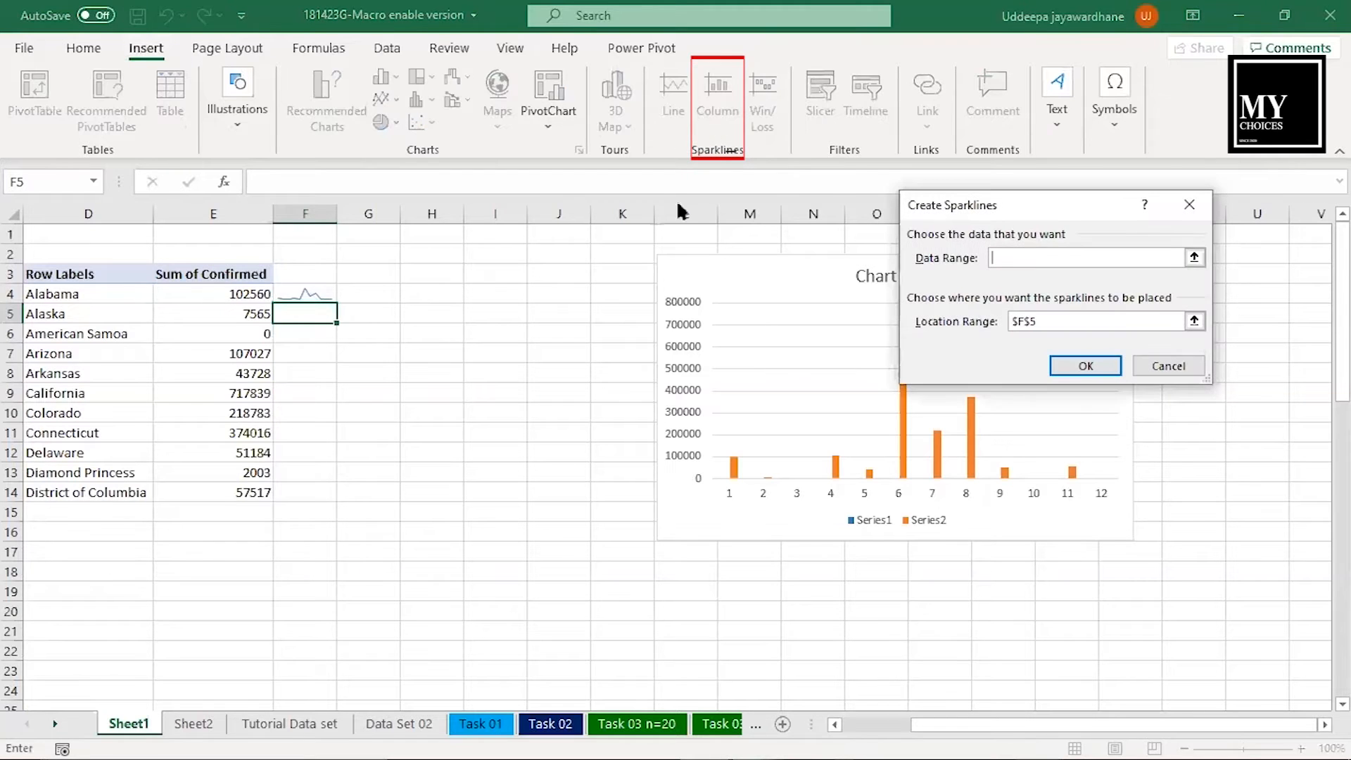
{"action": "left_click", "coordinate": [1194, 259]}
{"action": "left_click_drag", "start_coordinate": [241, 291], "coordinate": [253, 492]}
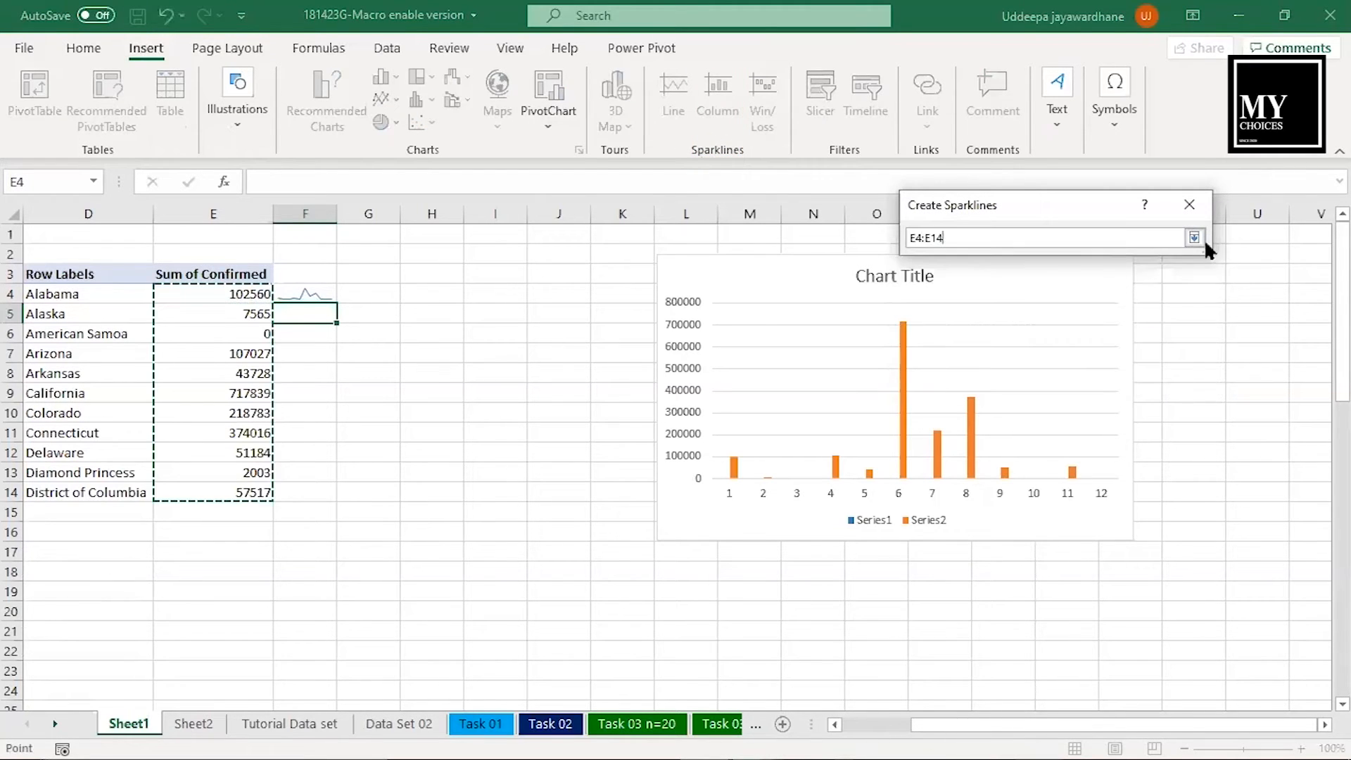
{"action": "left_click", "coordinate": [1194, 239]}
{"action": "left_click", "coordinate": [1087, 363]}
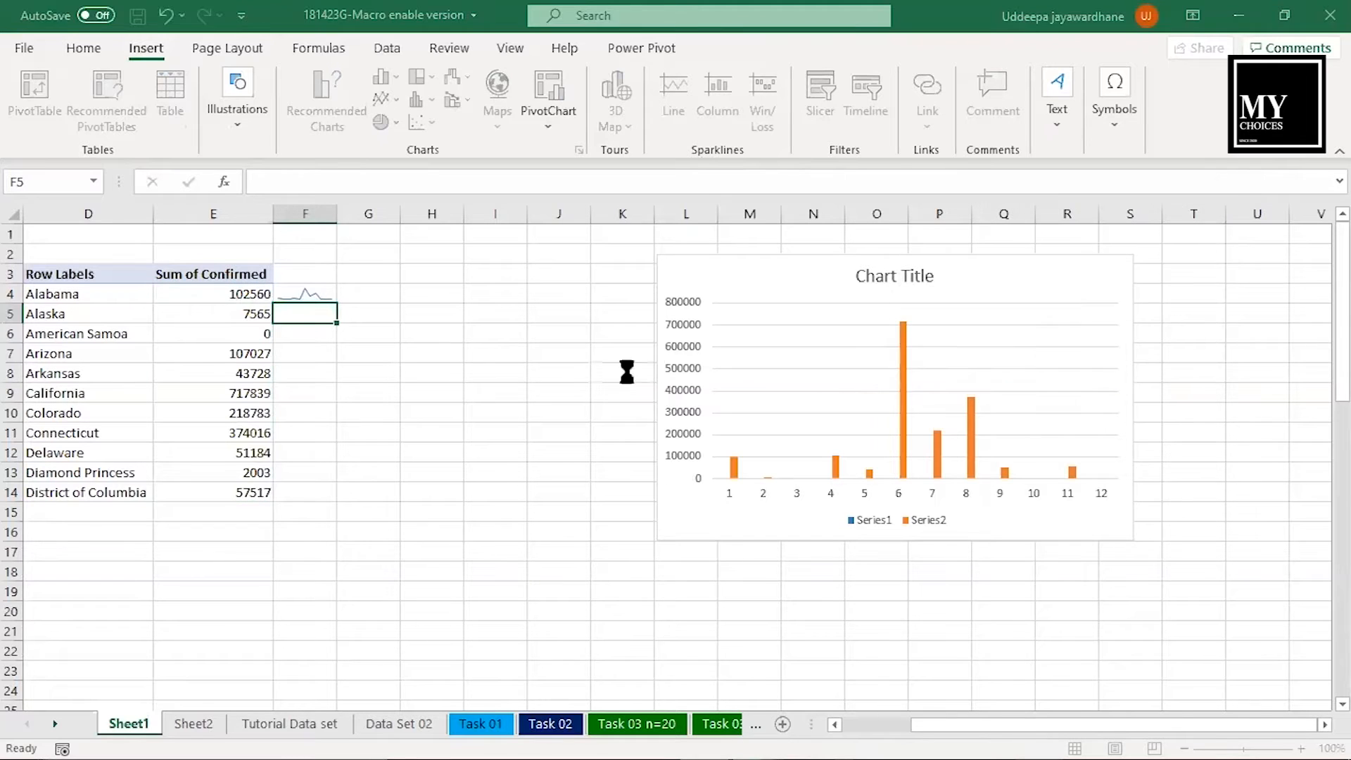
- Insert a win/loss sparkline in cell F6 using the data range E4:E14
{"action": "left_click", "coordinate": [315, 337]}
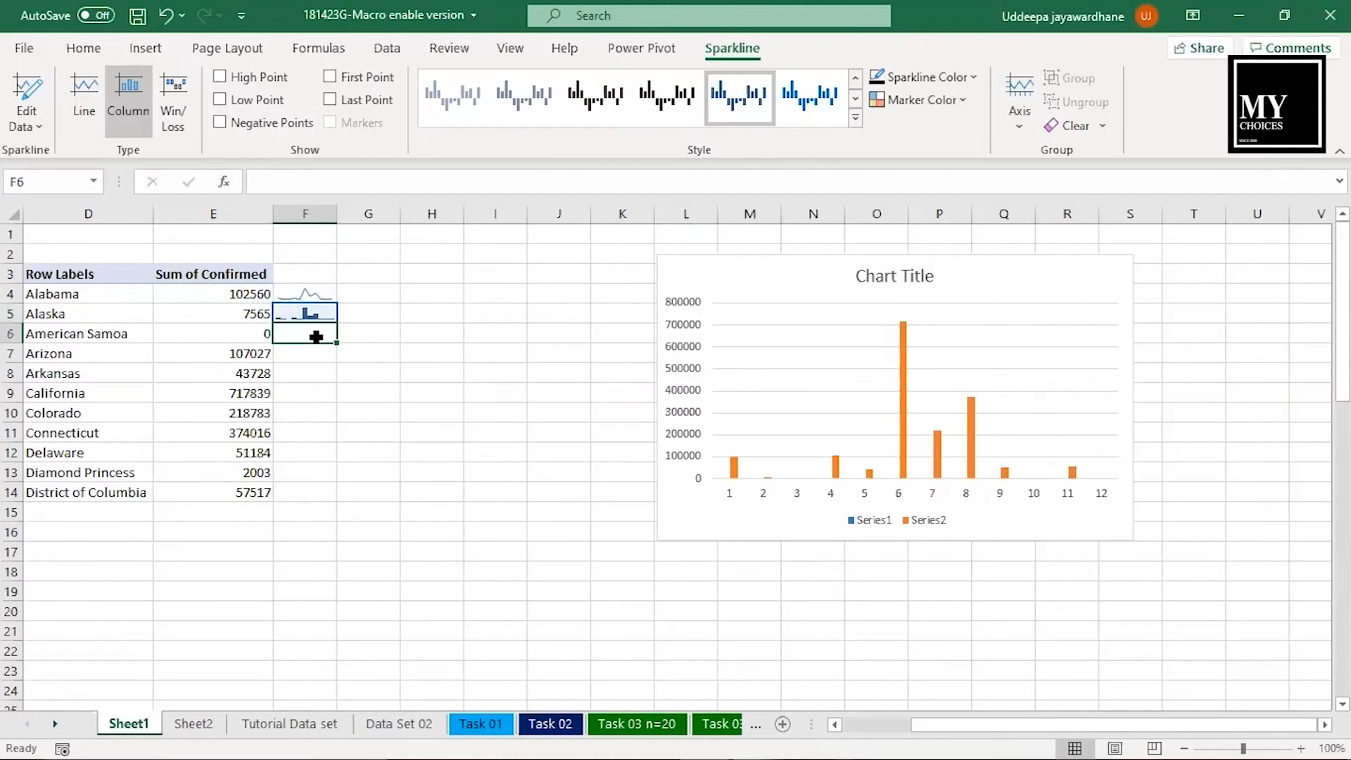
{"action": "left_click", "coordinate": [149, 46]}
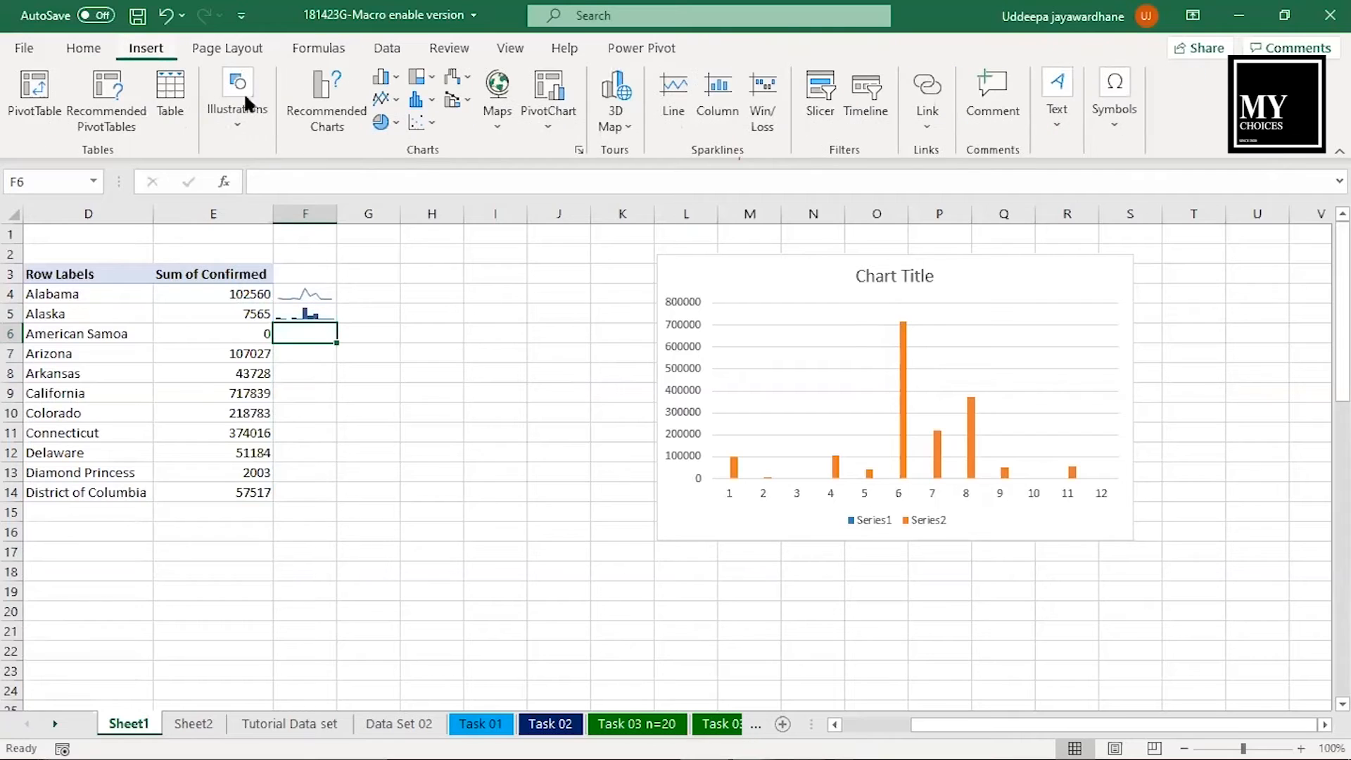
{"action": "left_click", "coordinate": [766, 121]}
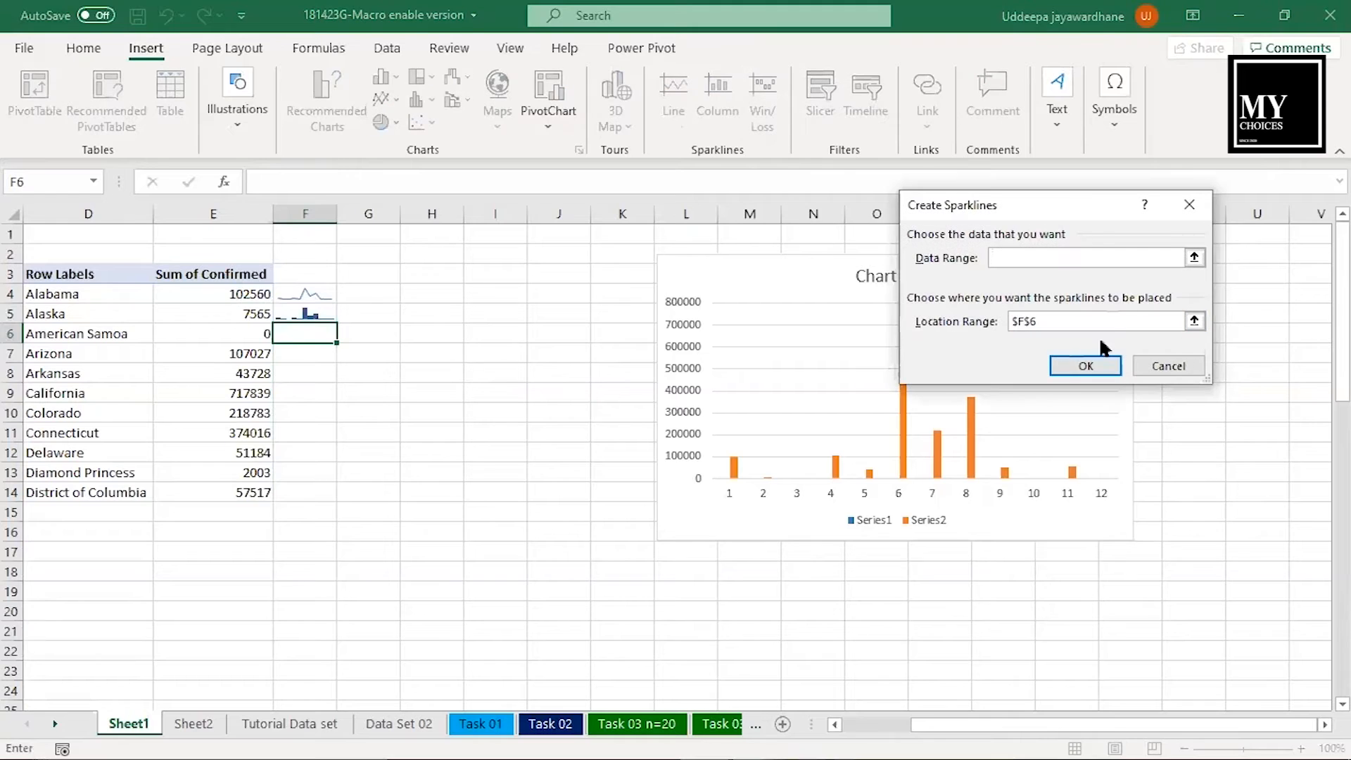
{"action": "left_click", "coordinate": [1195, 258]}
{"action": "left_click", "coordinate": [213, 294]}
{"action": "key", "text": "ctrl+shift+Down"}
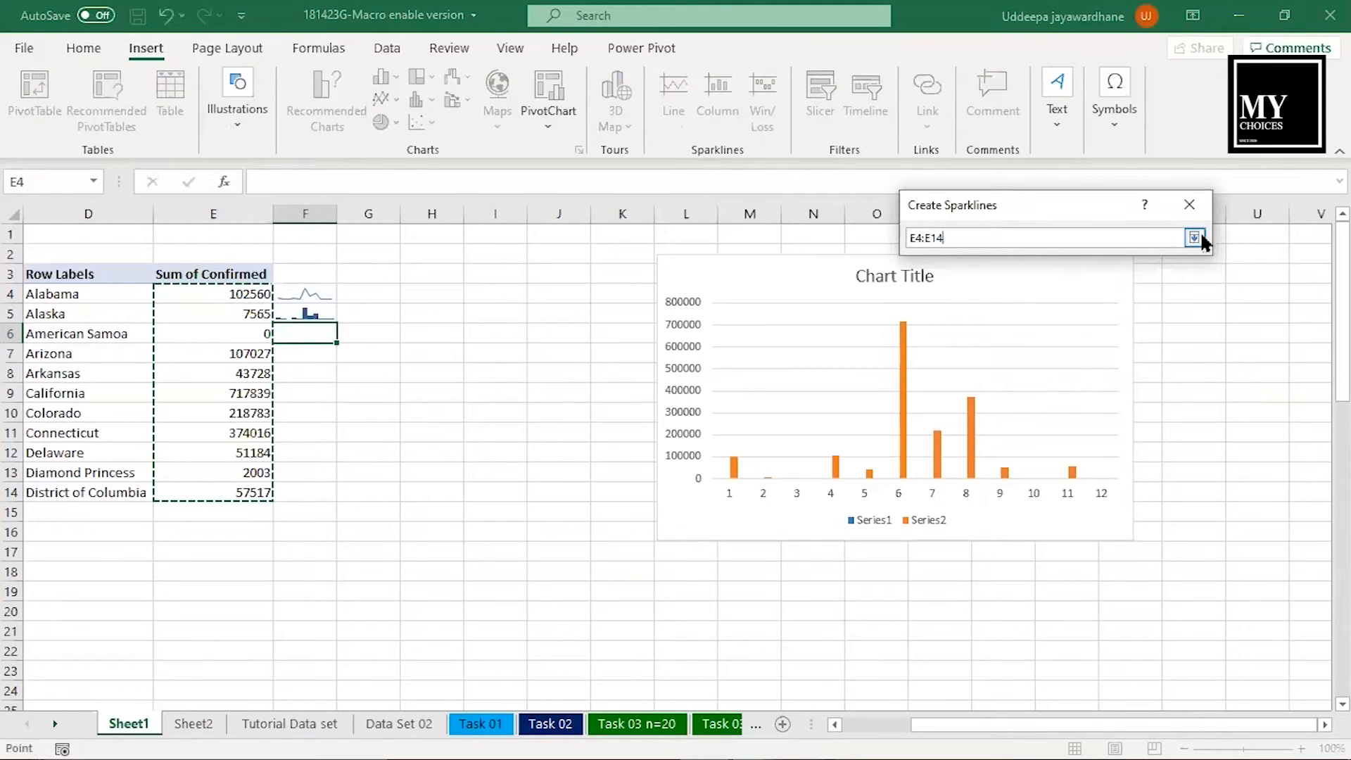
{"action": "left_click", "coordinate": [1194, 238]}
{"action": "left_click", "coordinate": [1087, 362]}
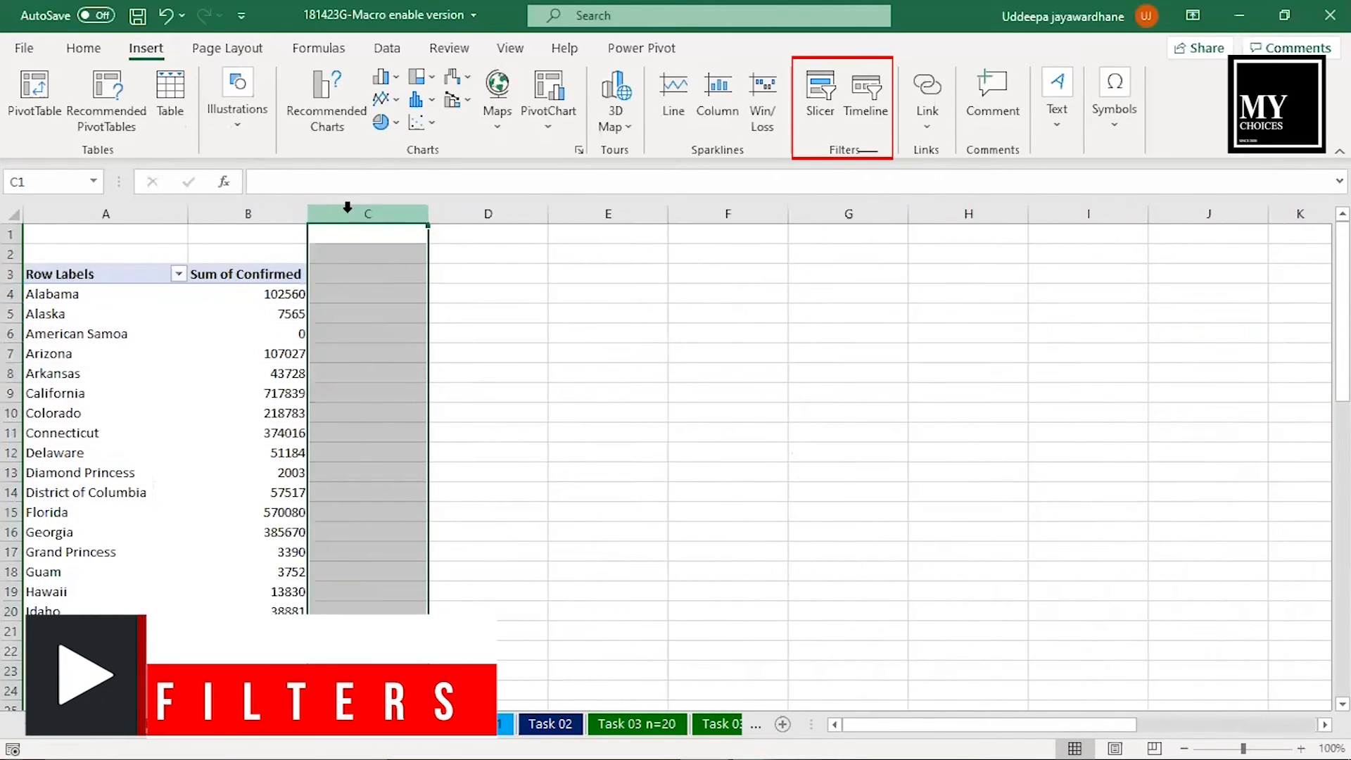
- Insert a Province_State slicer for the Sheet1 PivotTable and place it beside the table, near columns C and D
{"action": "left_click", "coordinate": [184, 334]}
{"action": "left_click", "coordinate": [820, 90]}
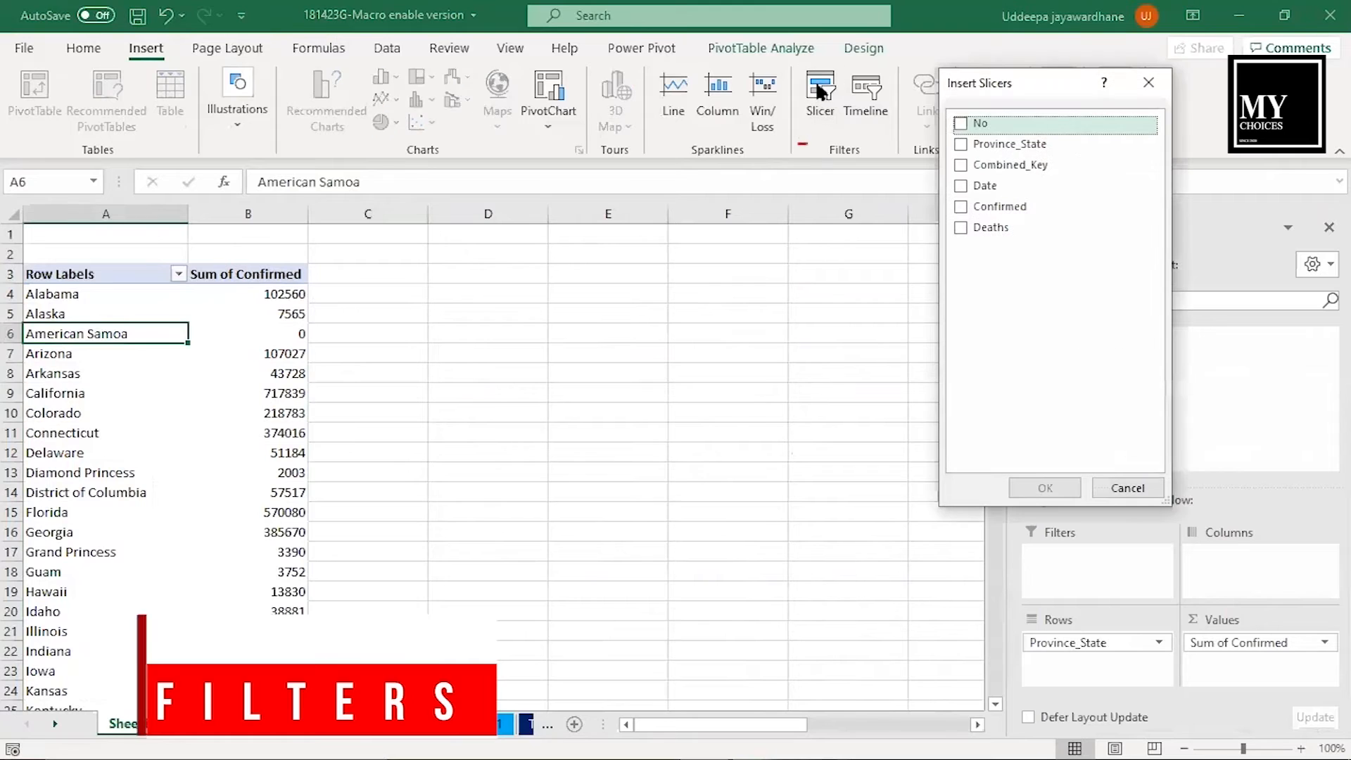
{"action": "left_click", "coordinate": [961, 143]}
{"action": "left_click", "coordinate": [1049, 485]}
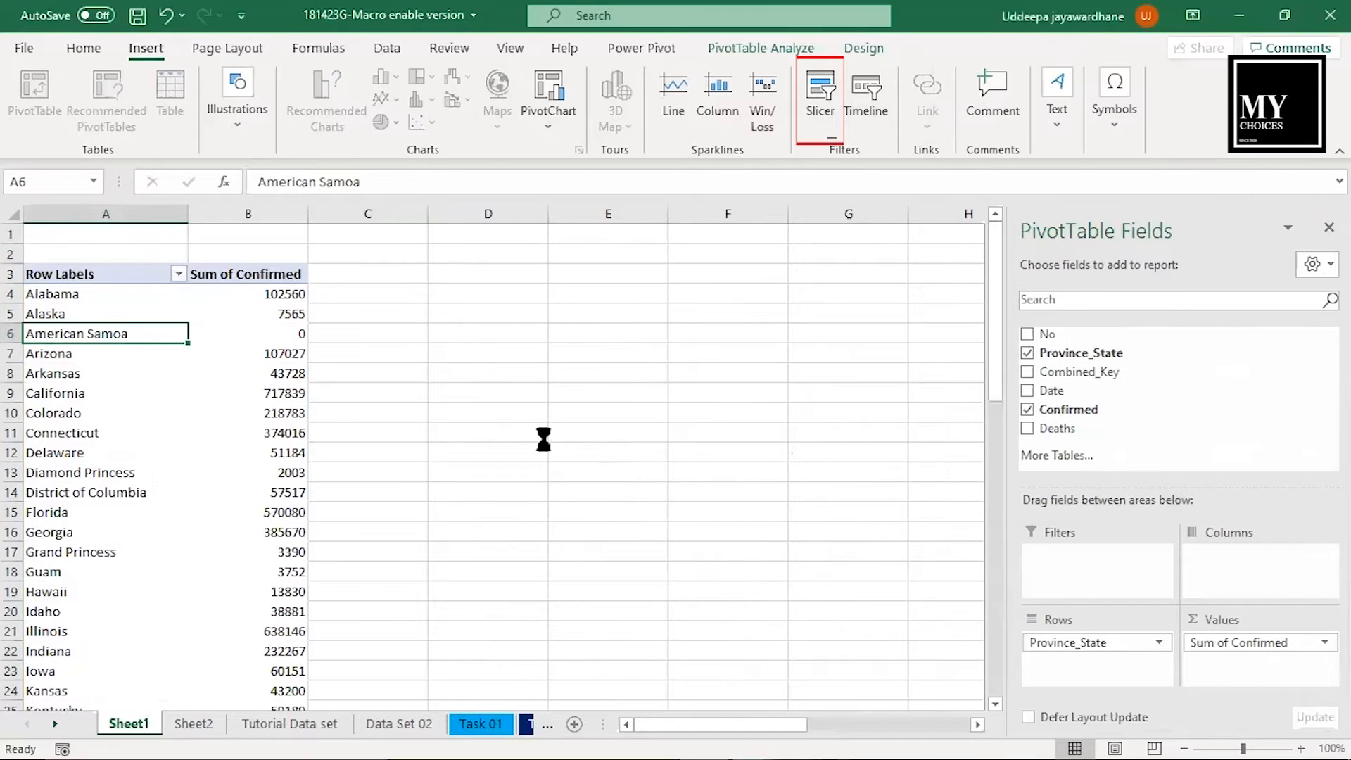
{"action": "left_click_drag", "start_coordinate": [524, 350], "coordinate": [473, 275]}
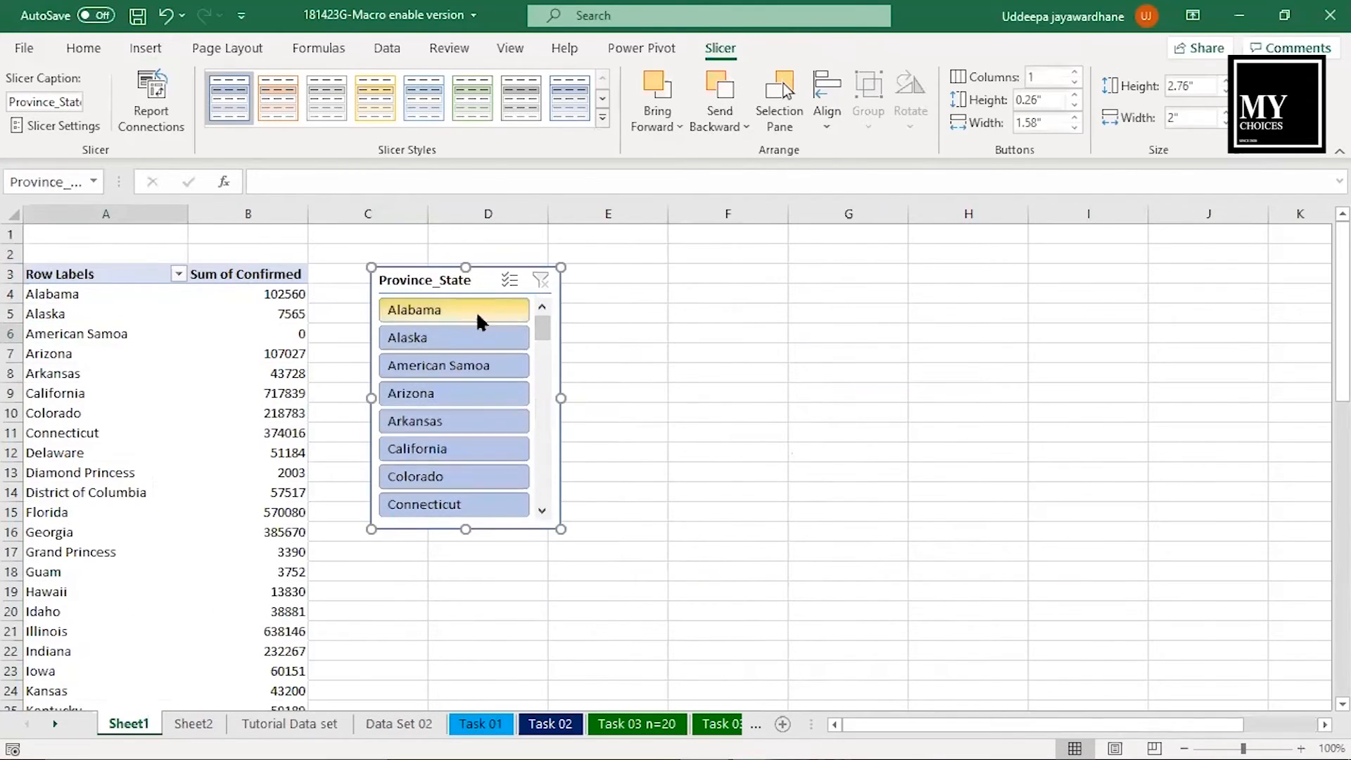
- Filter the PivotTable with the slicer by each state from Alabama to Colorado in turn, and clear the filter
{"action": "left_click", "coordinate": [477, 317]}
{"action": "left_click", "coordinate": [408, 338]}
{"action": "left_click", "coordinate": [411, 362]}
{"action": "left_click", "coordinate": [422, 393]}
{"action": "left_click", "coordinate": [420, 421]}
{"action": "left_click", "coordinate": [416, 449]}
{"action": "left_click", "coordinate": [415, 476]}
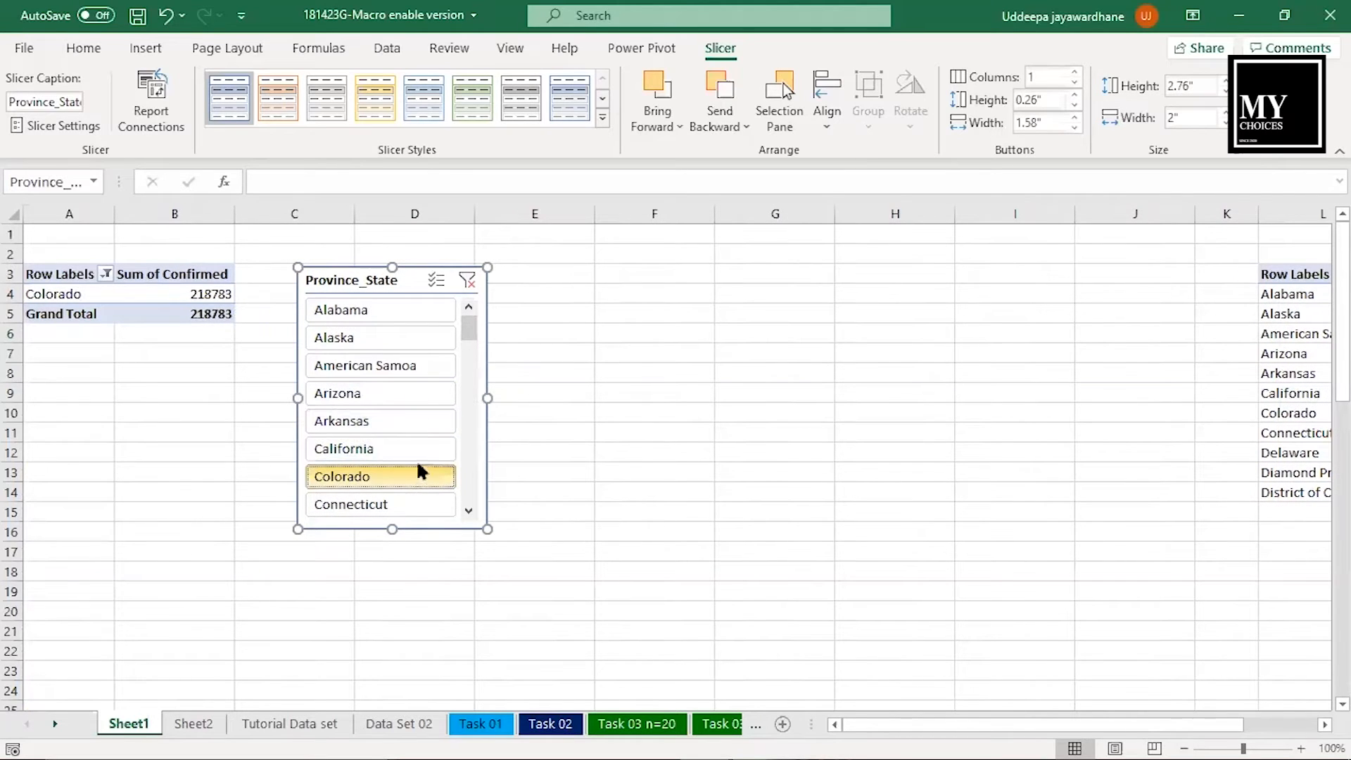
{"action": "left_click", "coordinate": [467, 282]}
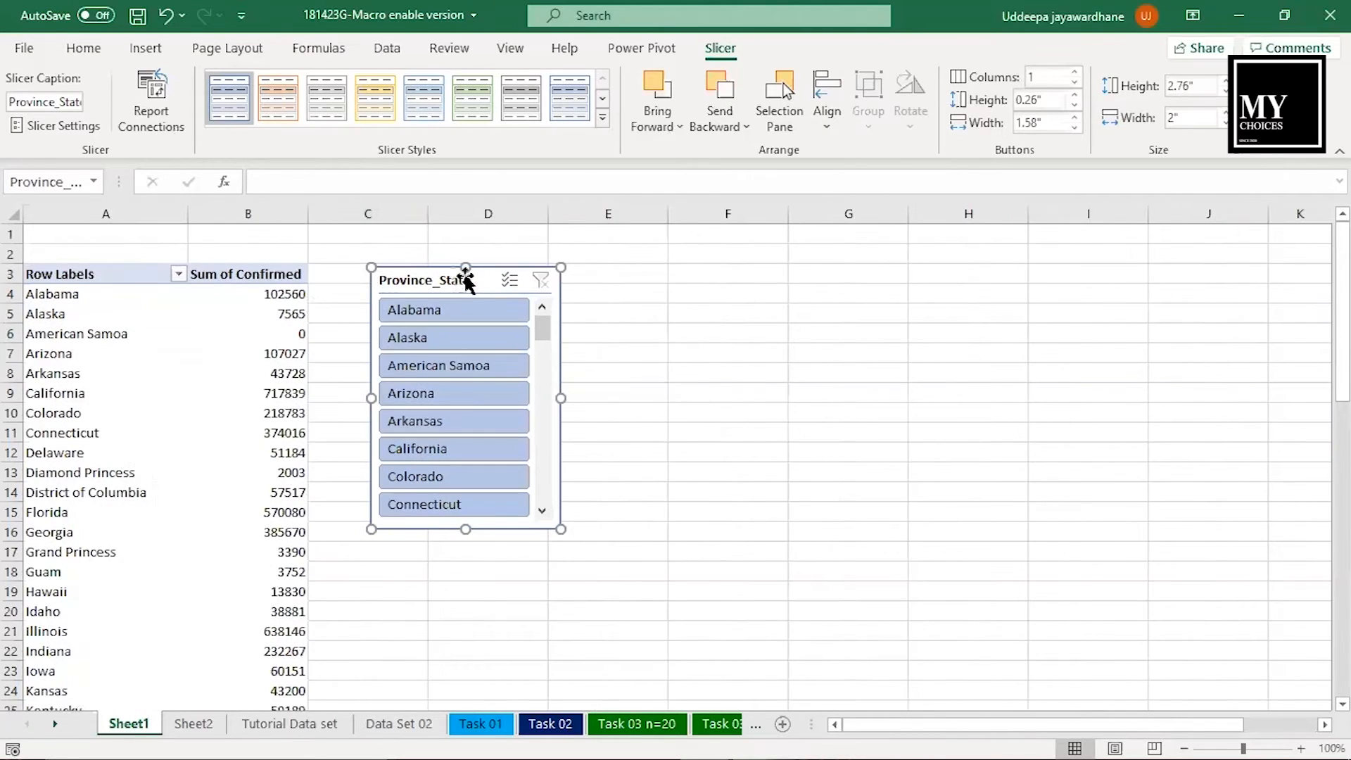
- Insert a Date timeline for the PivotTable and place it directly below the Province_State slicer
{"action": "left_click", "coordinate": [193, 350]}
{"action": "left_click", "coordinate": [145, 48]}
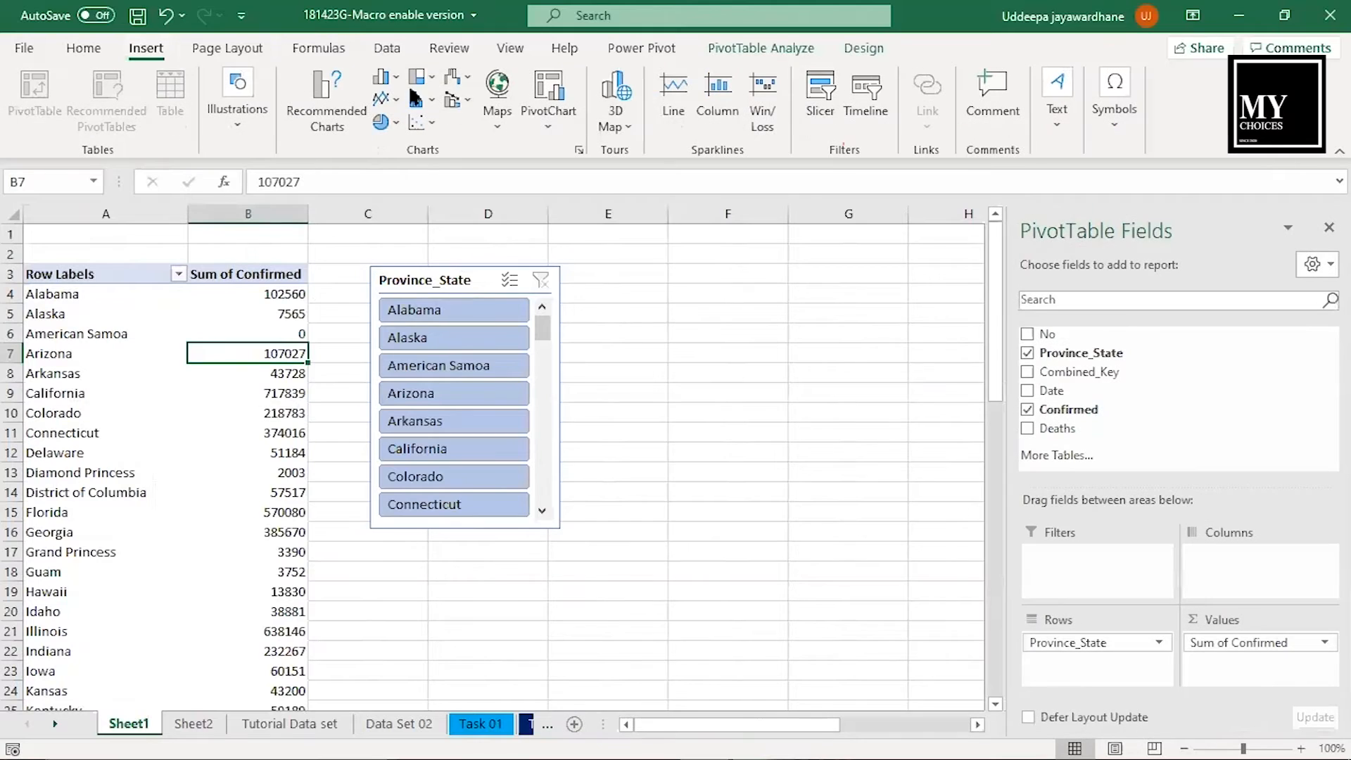
{"action": "left_click", "coordinate": [867, 90]}
{"action": "left_click", "coordinate": [995, 194]}
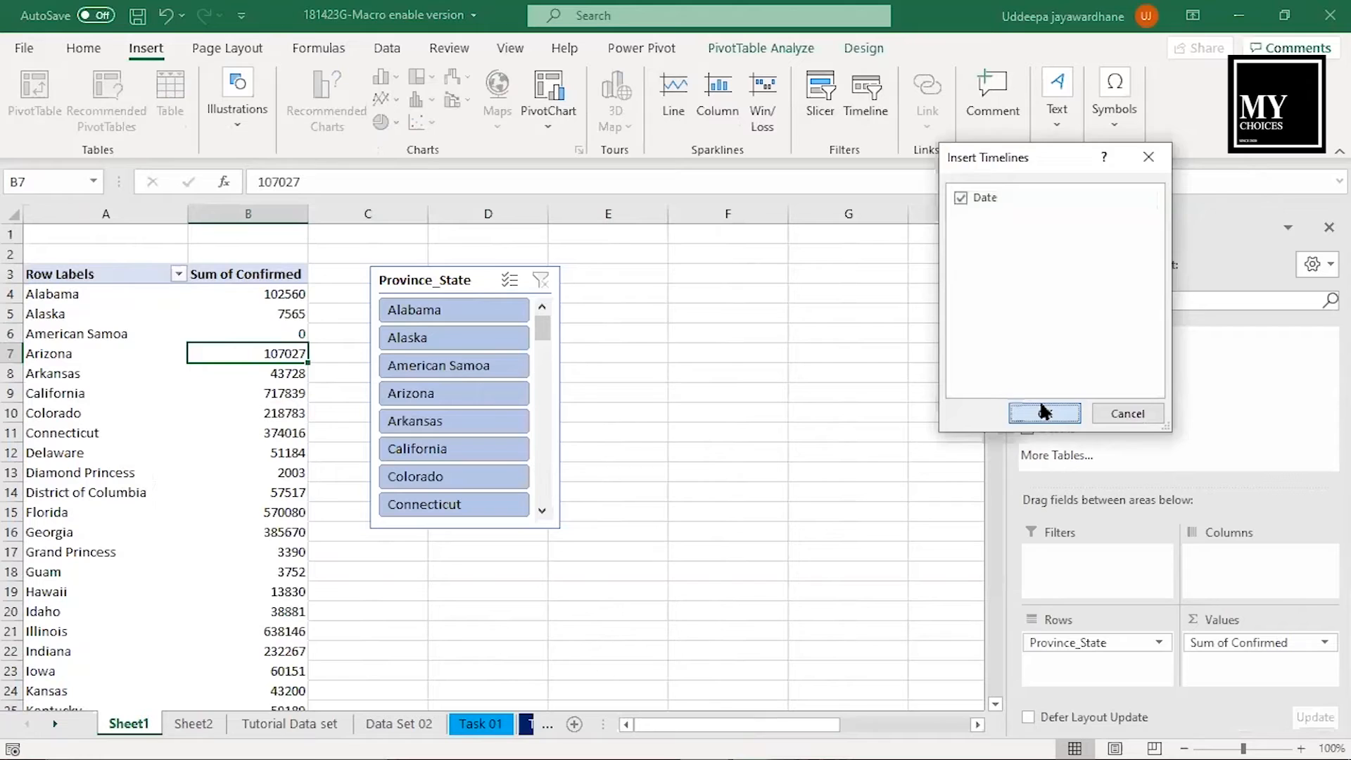
{"action": "left_click", "coordinate": [1044, 413]}
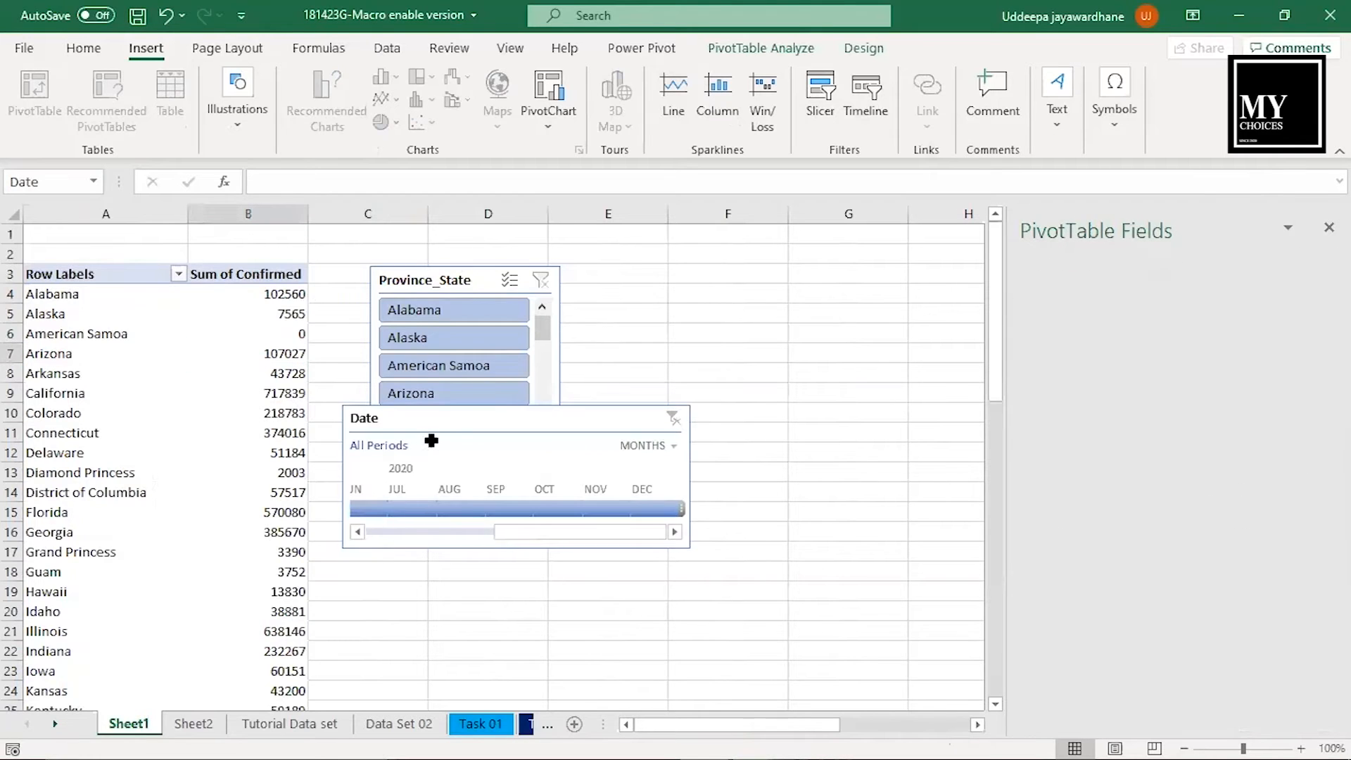
{"action": "left_click_drag", "start_coordinate": [432, 441], "coordinate": [462, 563]}
- Filter the PivotTable with the timeline by each month from January to April 2020 in turn, and clear the filter
{"action": "left_click_drag", "start_coordinate": [557, 659], "coordinate": [422, 657]}
{"action": "left_click", "coordinate": [385, 631]}
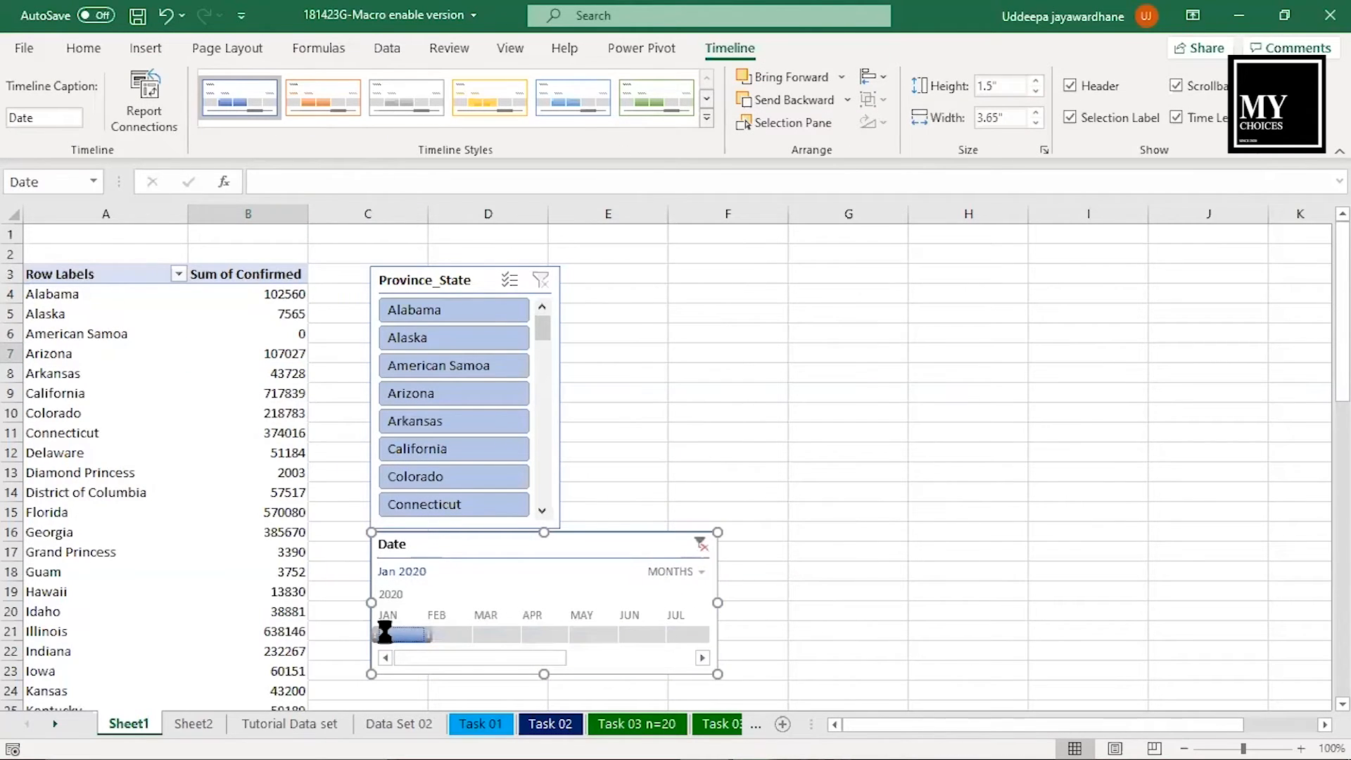
{"action": "left_click", "coordinate": [448, 631]}
{"action": "left_click", "coordinate": [500, 631]}
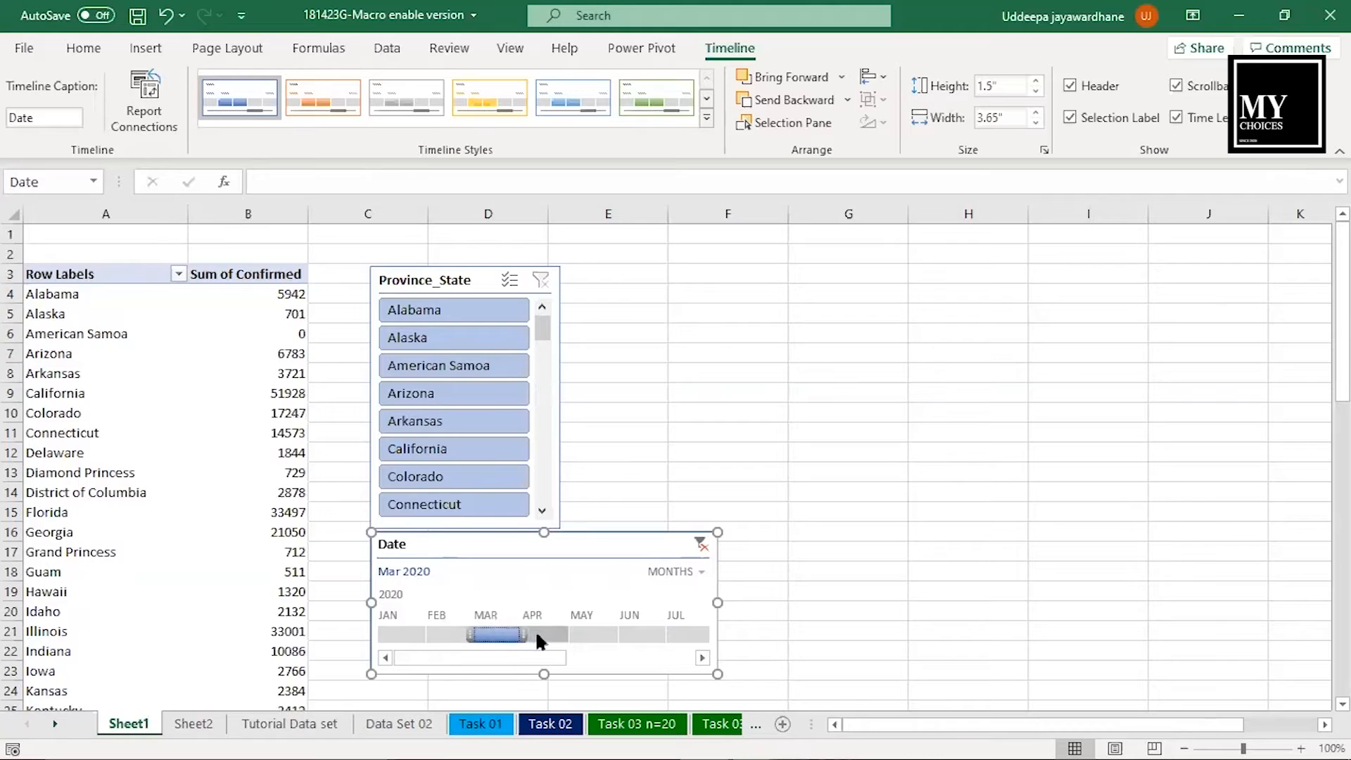
{"action": "left_click", "coordinate": [534, 631]}
{"action": "left_click", "coordinate": [701, 543]}
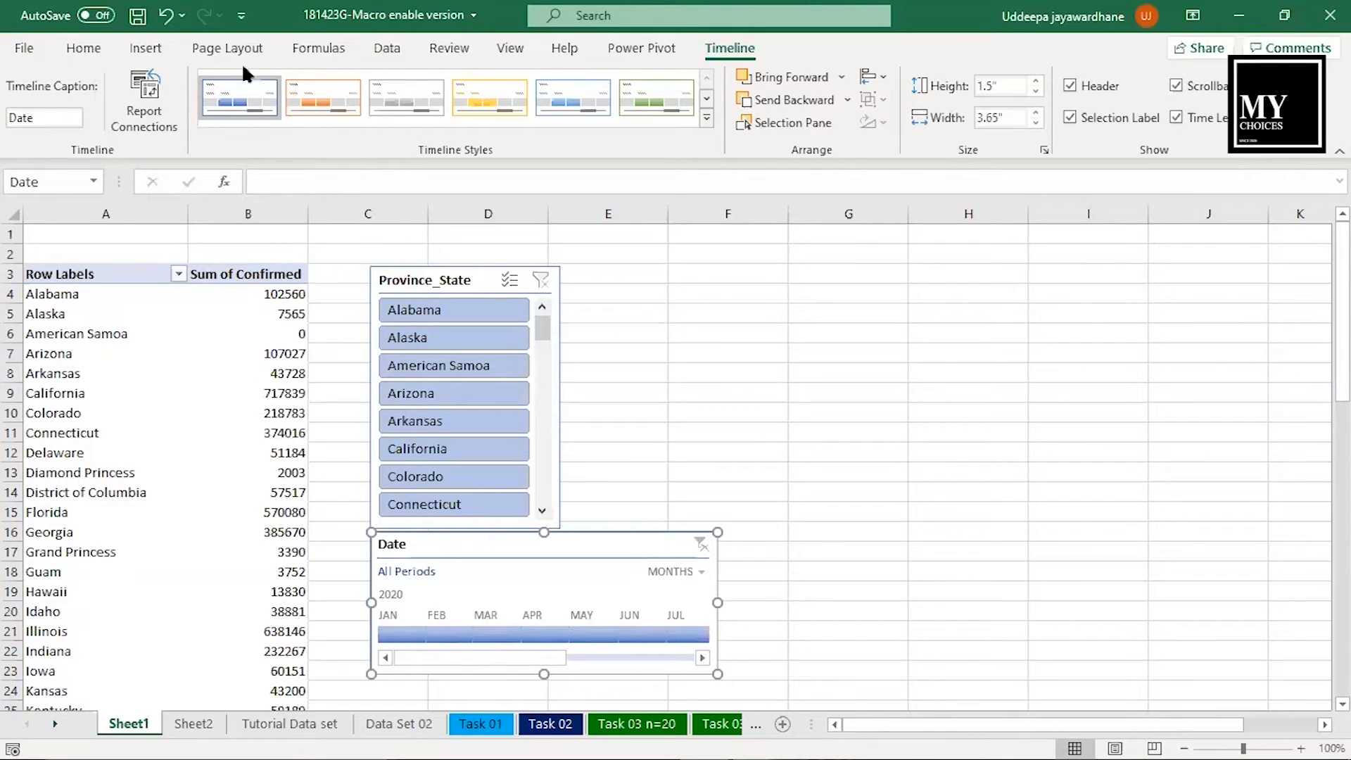
- Insert a hyperlink to Sheet1 cell A1 in cell AH17 of the Tutorial Data set sheet and follow it
{"action": "left_click", "coordinate": [145, 48]}
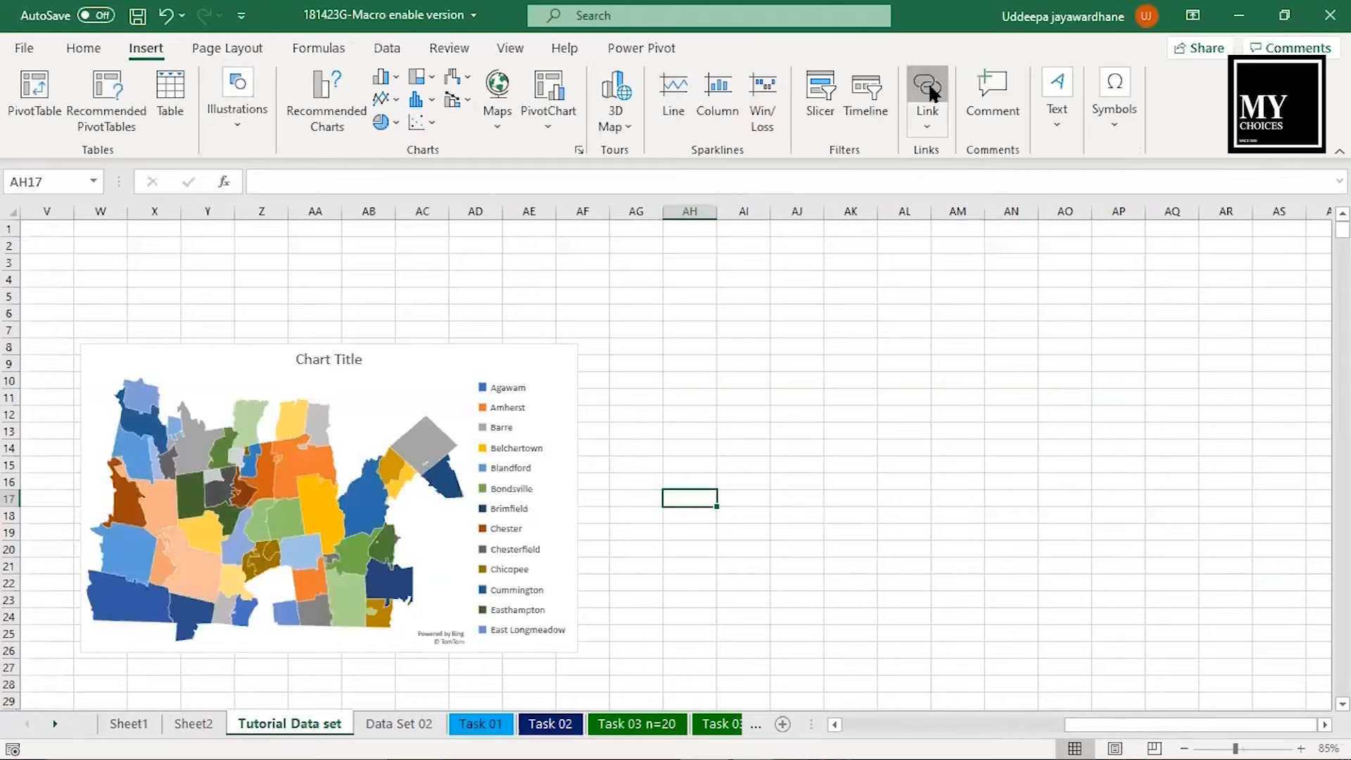
{"action": "left_click", "coordinate": [927, 83]}
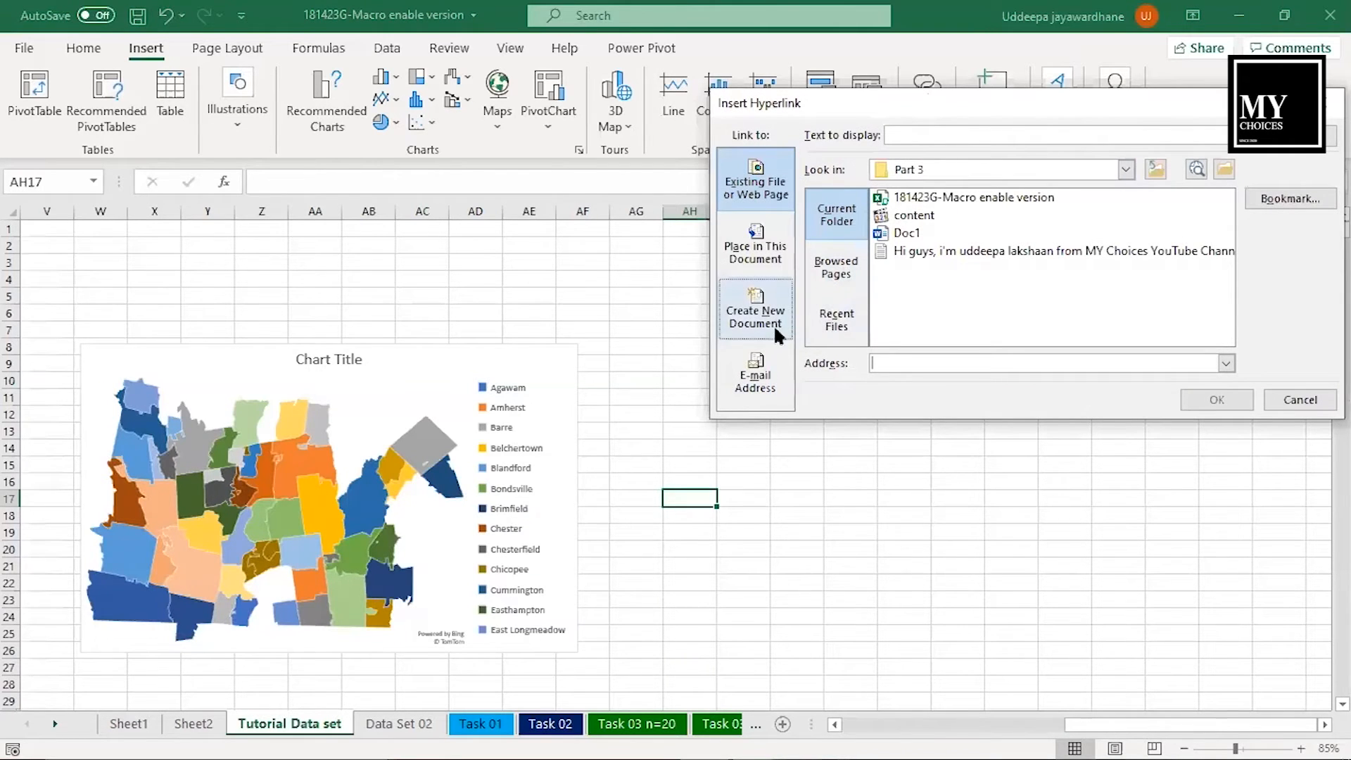
{"action": "left_click", "coordinate": [755, 240]}
{"action": "left_click", "coordinate": [865, 240]}
{"action": "left_click", "coordinate": [1219, 399]}
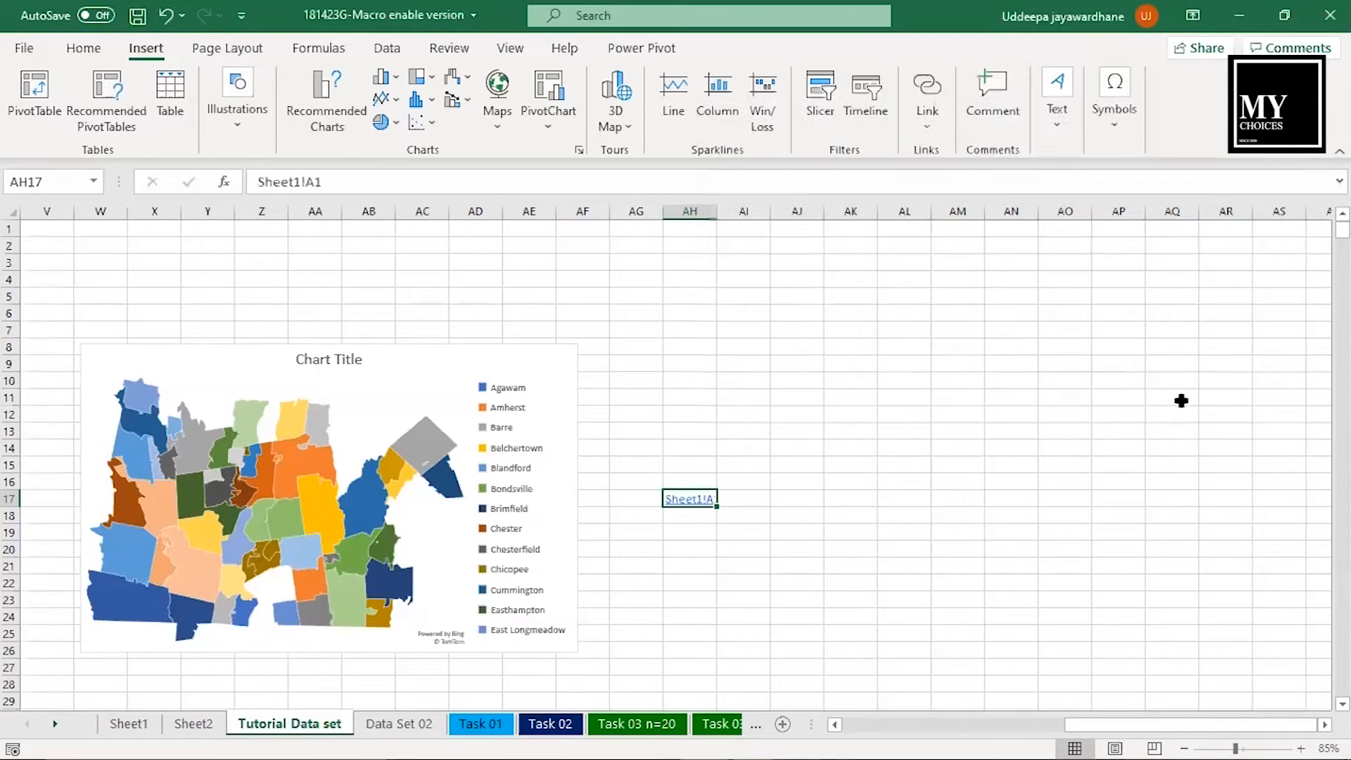
{"action": "left_click", "coordinate": [687, 499]}
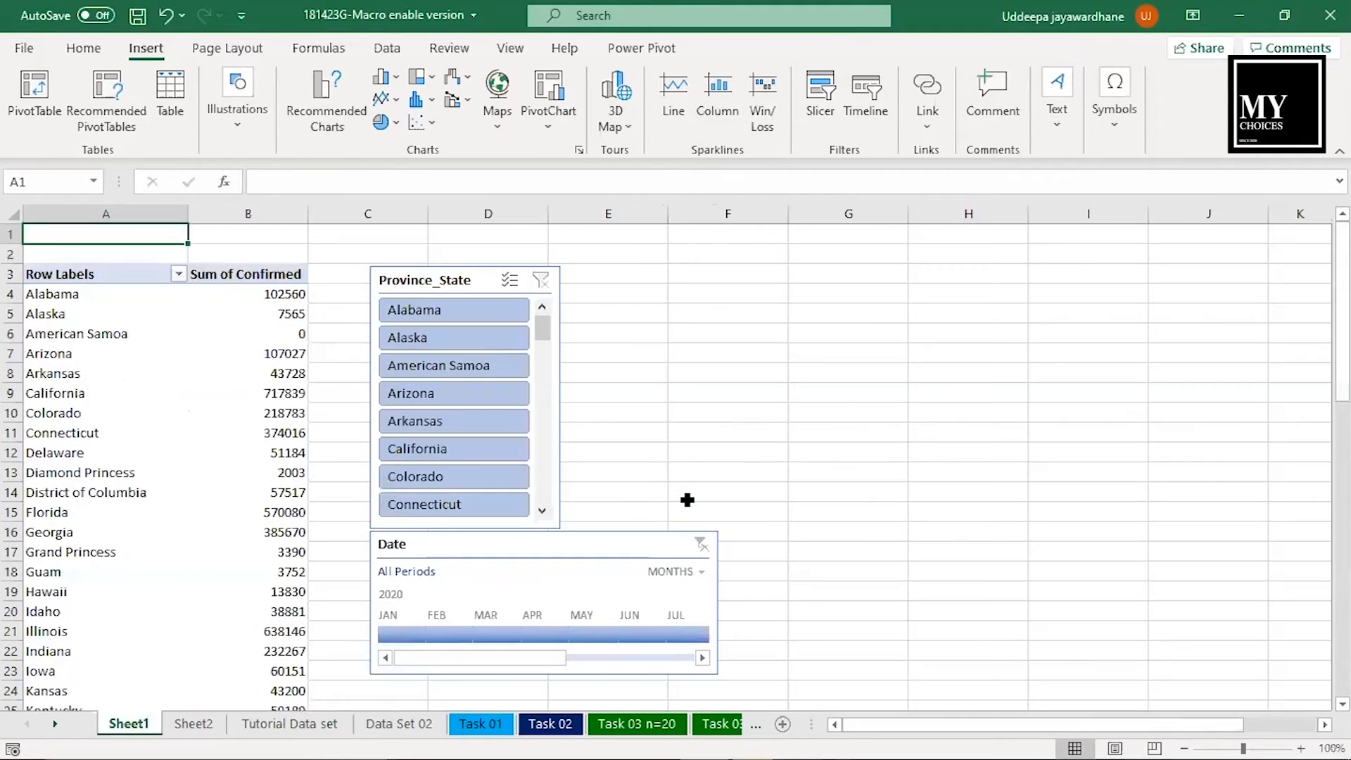
- Add the comment "i dont like this areas" to the selected Province_State cells starting at B2 of the Tutorial Data set sheet
{"action": "left_click_drag", "start_coordinate": [154, 245], "coordinate": [166, 532]}
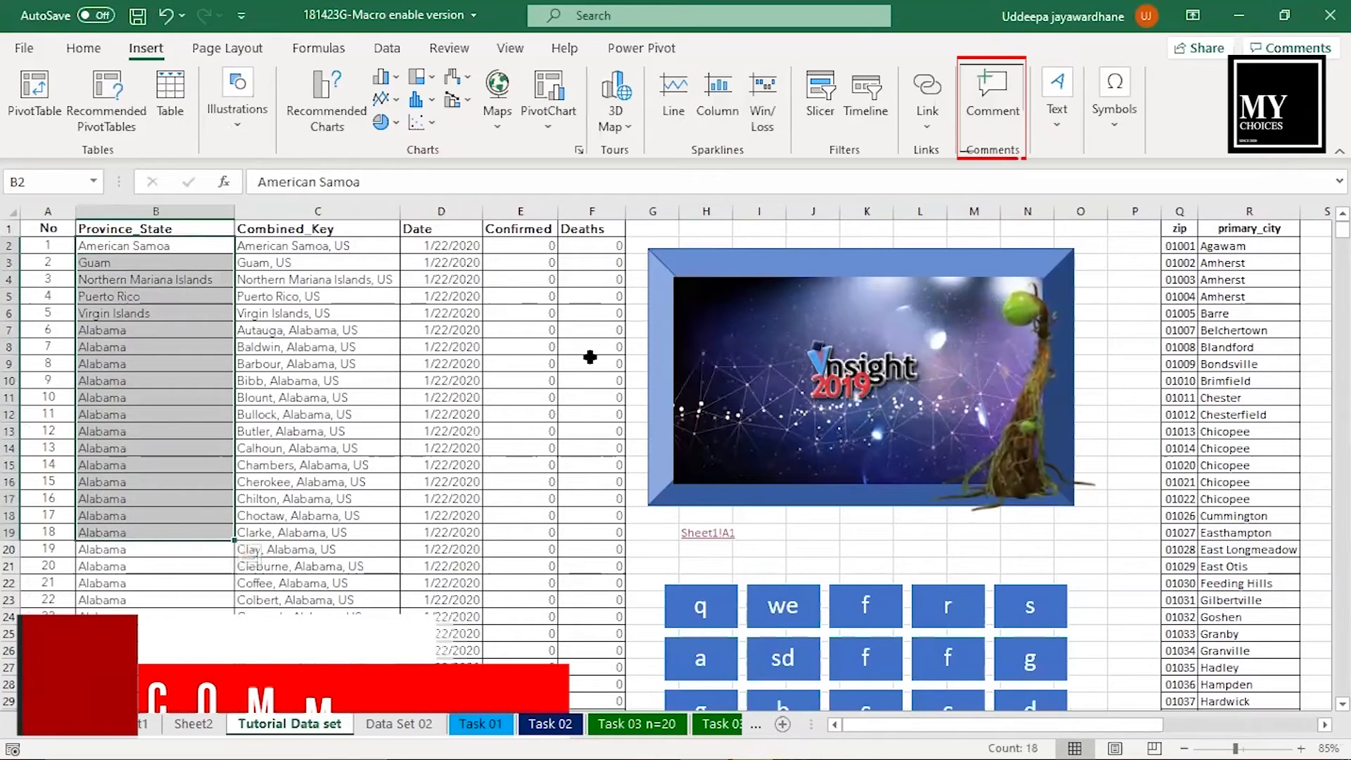
{"action": "left_click", "coordinate": [1009, 95]}
{"action": "type", "text": "i dont "}
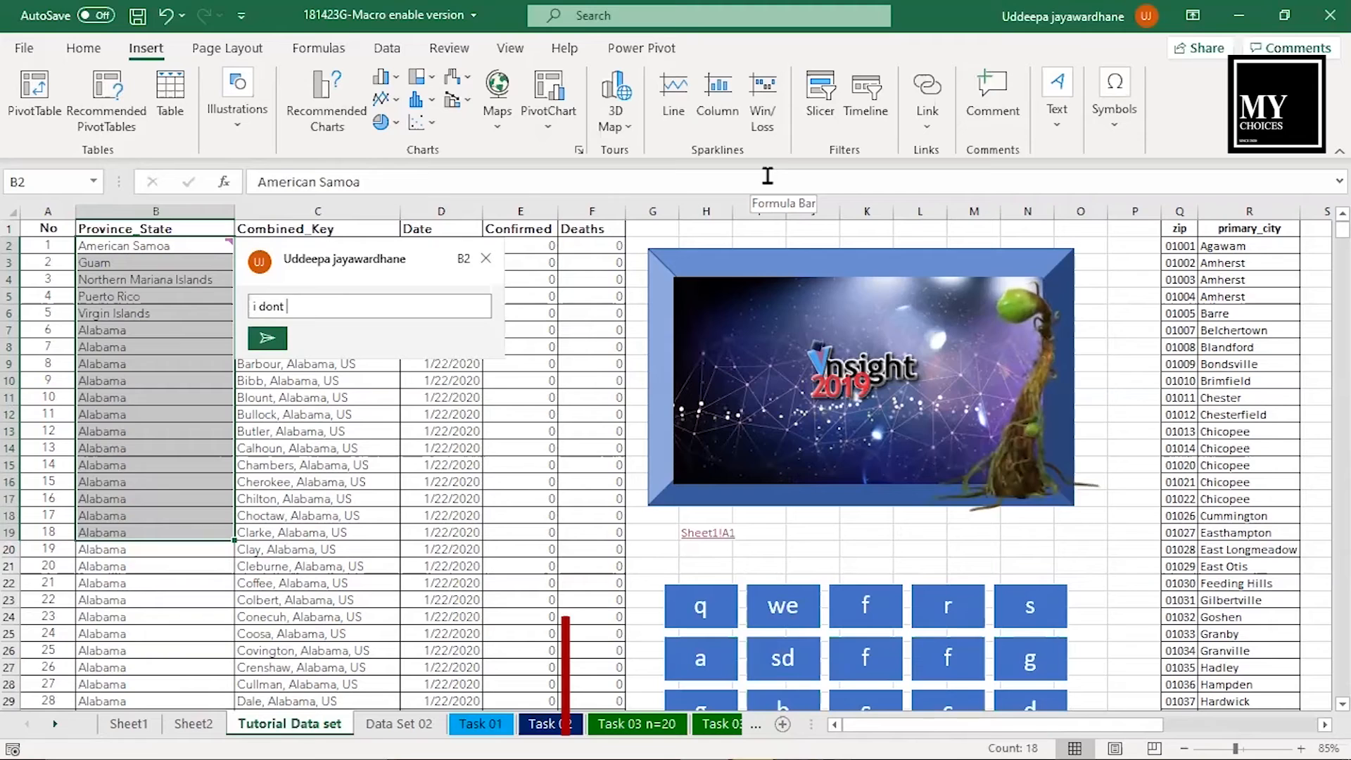
{"action": "type", "text": "like this areas"}
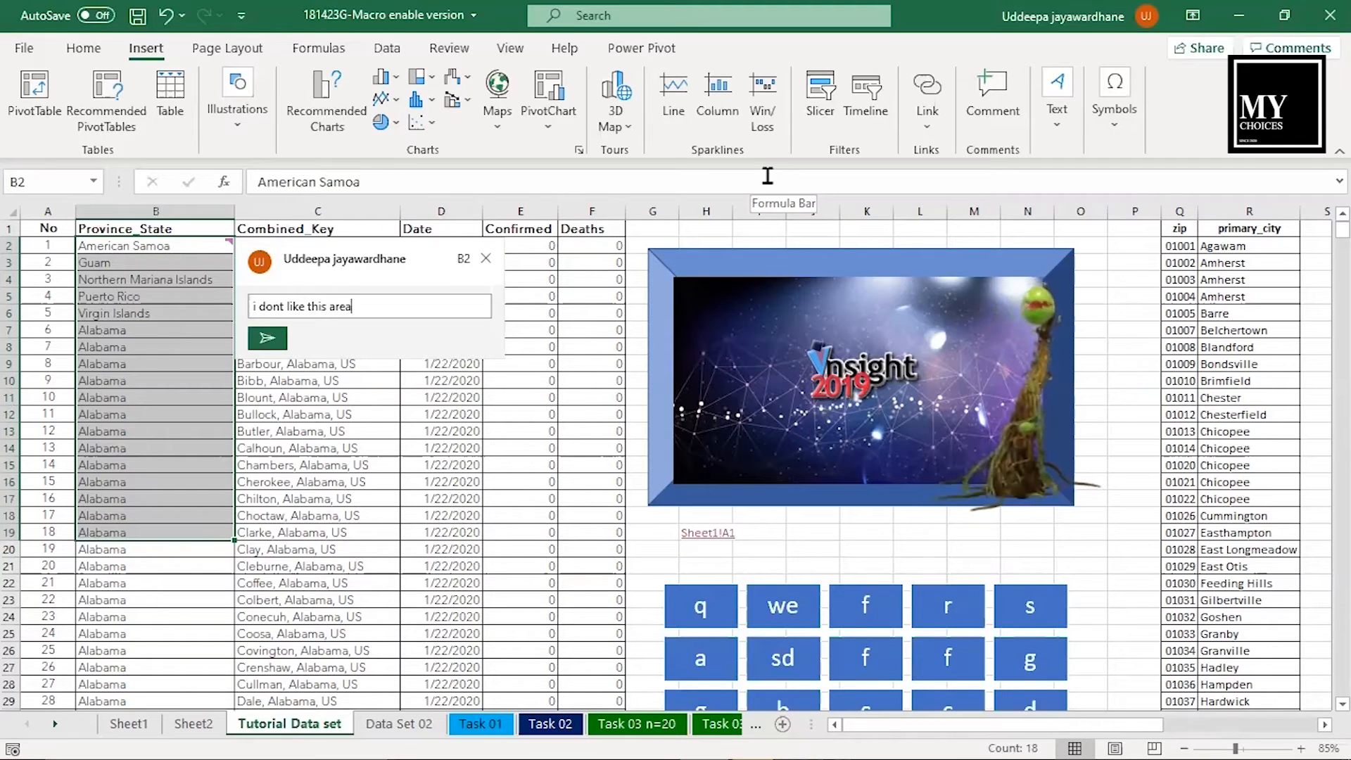
{"action": "left_click", "coordinate": [267, 338]}
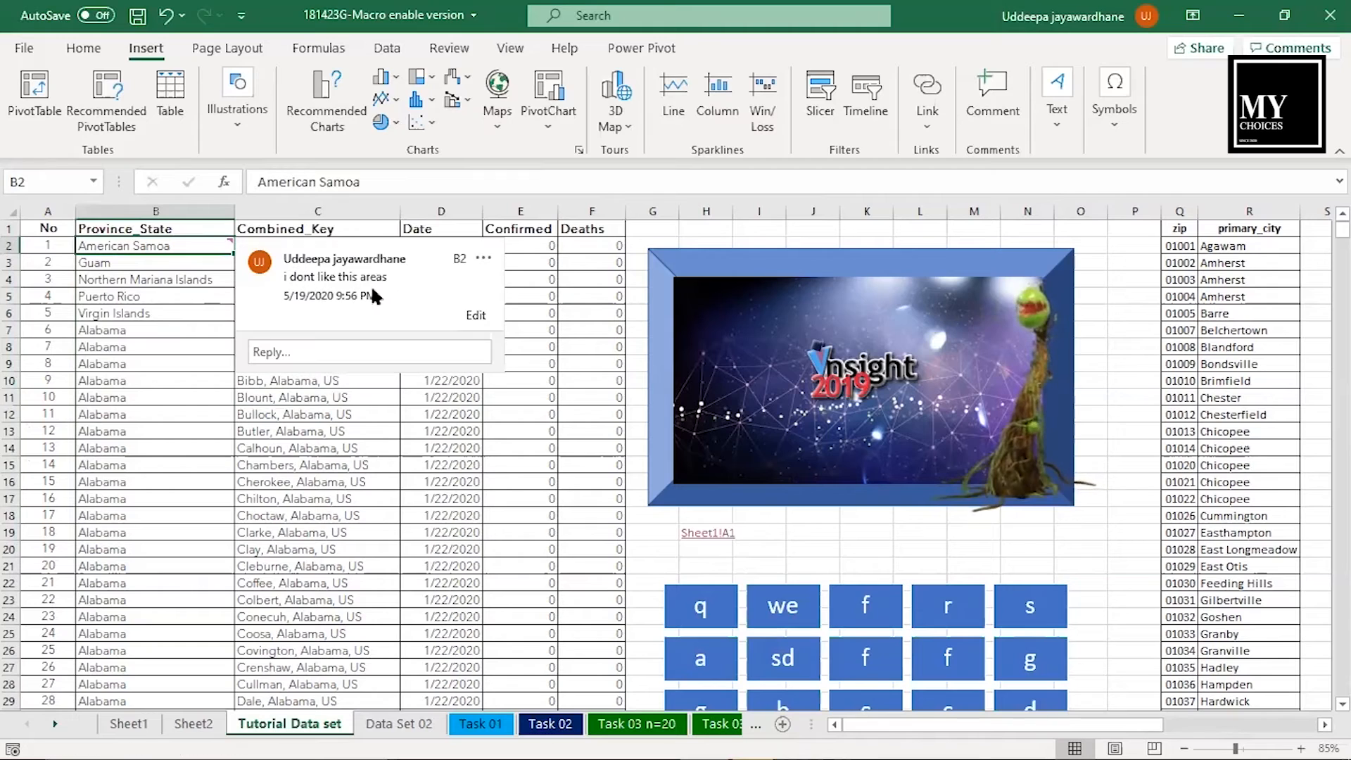
{"action": "left_click", "coordinate": [586, 331]}
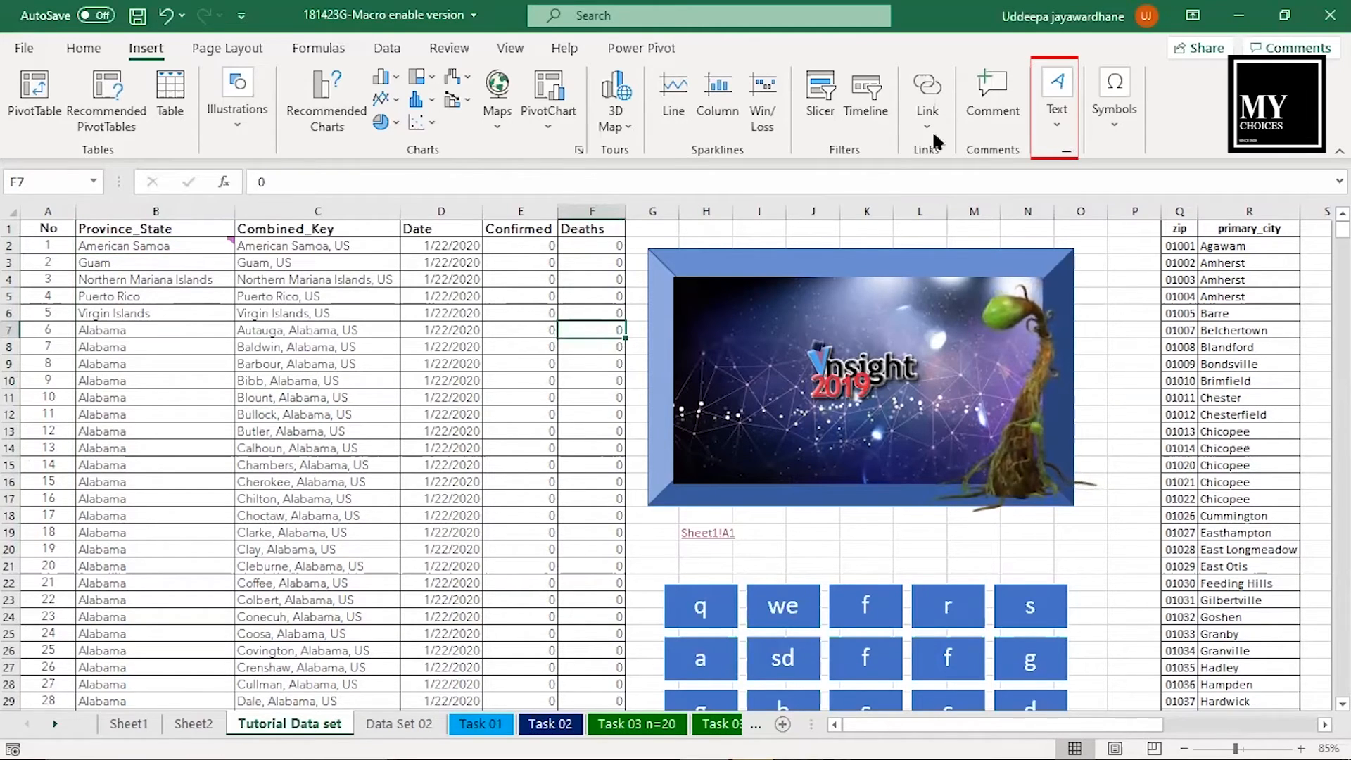
- Insert a text box reading "Mychoices youtube channel | subscribe it" over the picture's upper-left corner and shrink it to fit the text
{"action": "left_click", "coordinate": [1067, 124]}
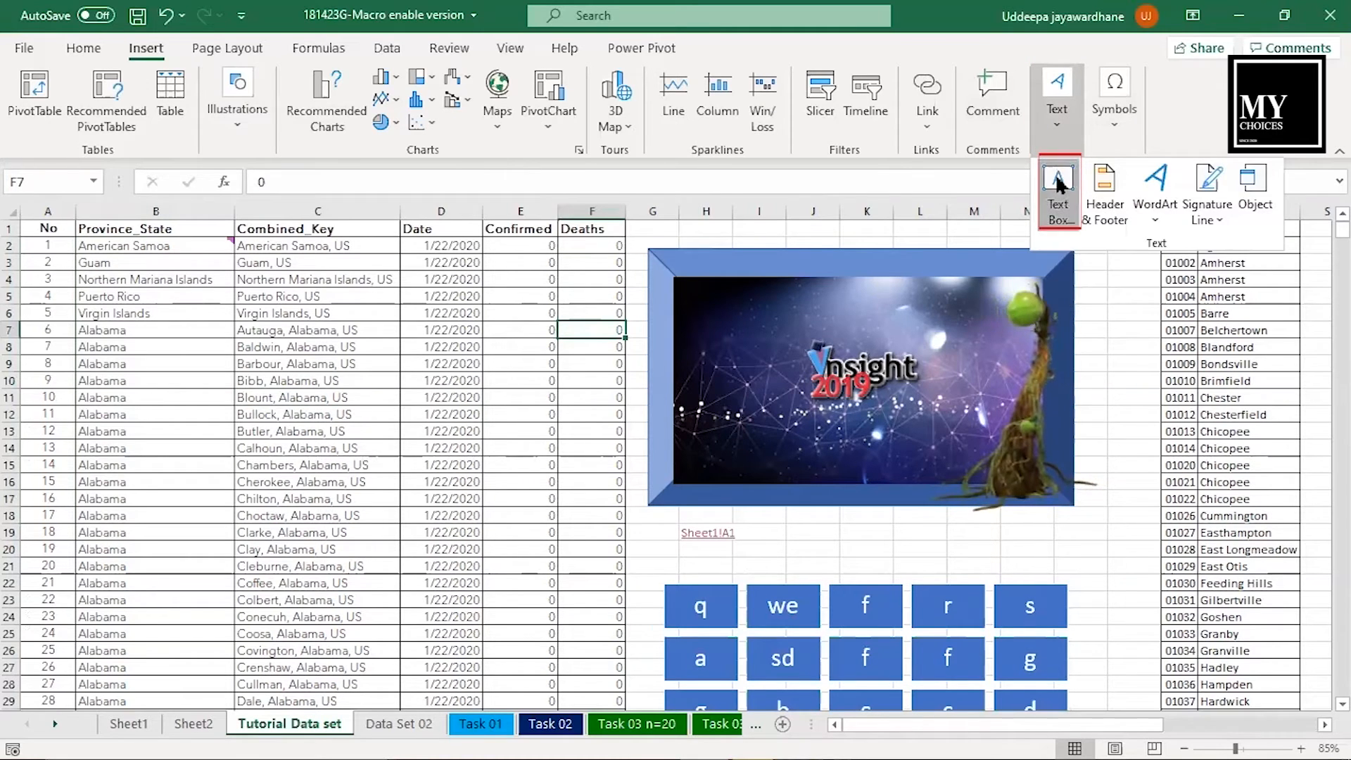
{"action": "left_click", "coordinate": [1059, 185]}
{"action": "left_click_drag", "start_coordinate": [634, 423], "coordinate": [716, 506]}
{"action": "left_click_drag", "start_coordinate": [721, 511], "coordinate": [837, 602]}
{"action": "left_click_drag", "start_coordinate": [757, 423], "coordinate": [796, 276]}
{"action": "left_click", "coordinate": [759, 312]}
{"action": "type", "text": "Mychoices "}
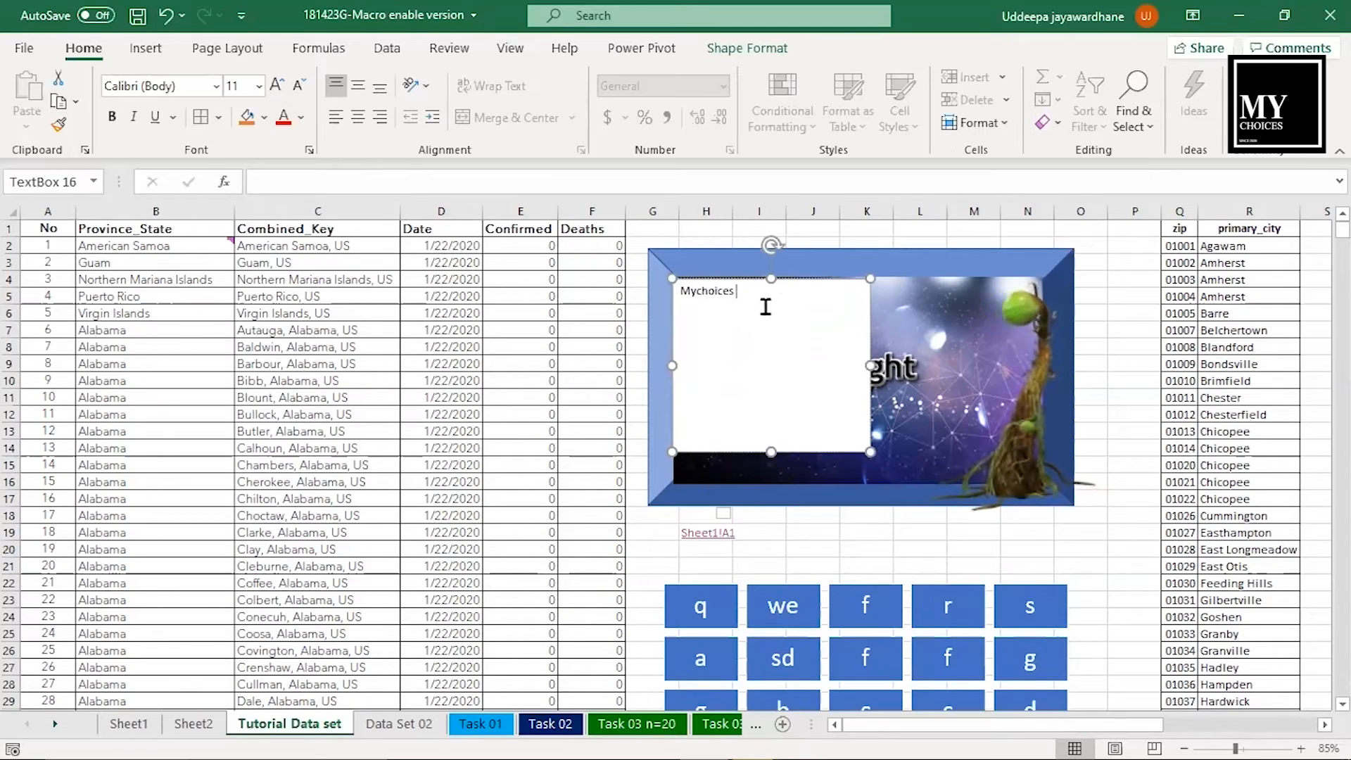
{"action": "type", "text": "youtube channel | subscribe it"}
{"action": "left_click_drag", "start_coordinate": [870, 365], "coordinate": [816, 367]}
{"action": "left_click_drag", "start_coordinate": [744, 451], "coordinate": [740, 325]}
{"action": "left_click", "coordinate": [844, 451]}
- Add a page header with the text "my choices" in the centre section of the Tutorial Data set sheet
{"action": "left_click", "coordinate": [145, 49]}
{"action": "left_click", "coordinate": [1063, 104]}
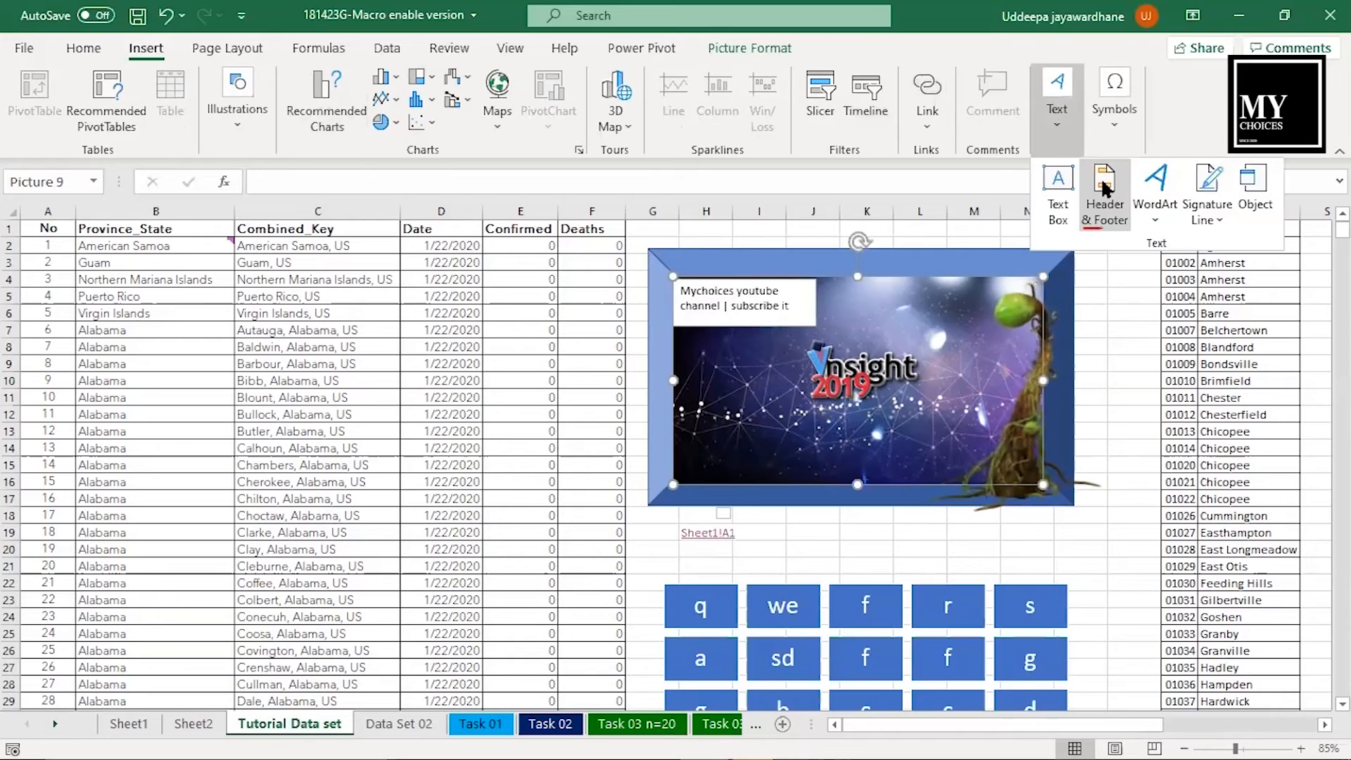
{"action": "left_click", "coordinate": [1103, 186]}
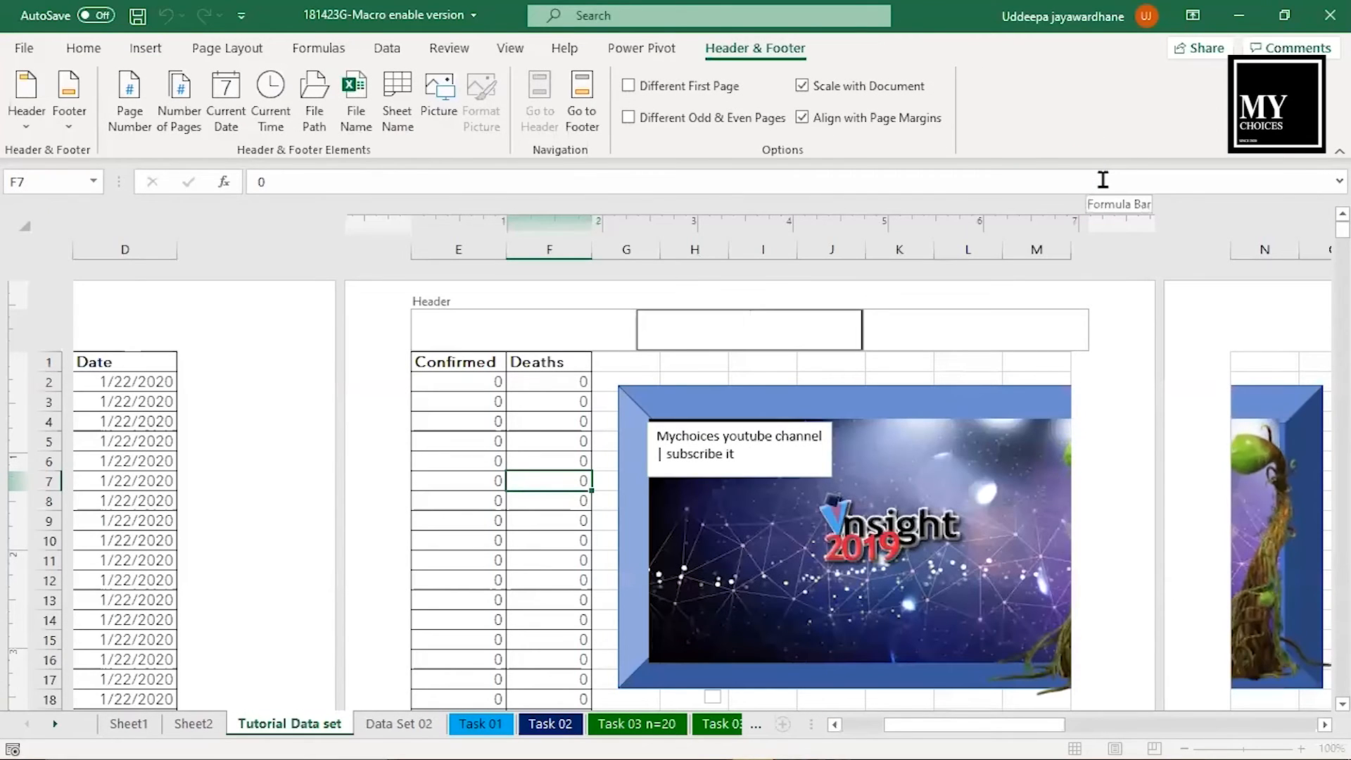
{"action": "type", "text": "my choicae"}
{"action": "key", "text": "BackSpace"}
{"action": "key", "text": "BackSpace"}
{"action": "type", "text": "es"}
{"action": "left_click", "coordinate": [612, 361]}
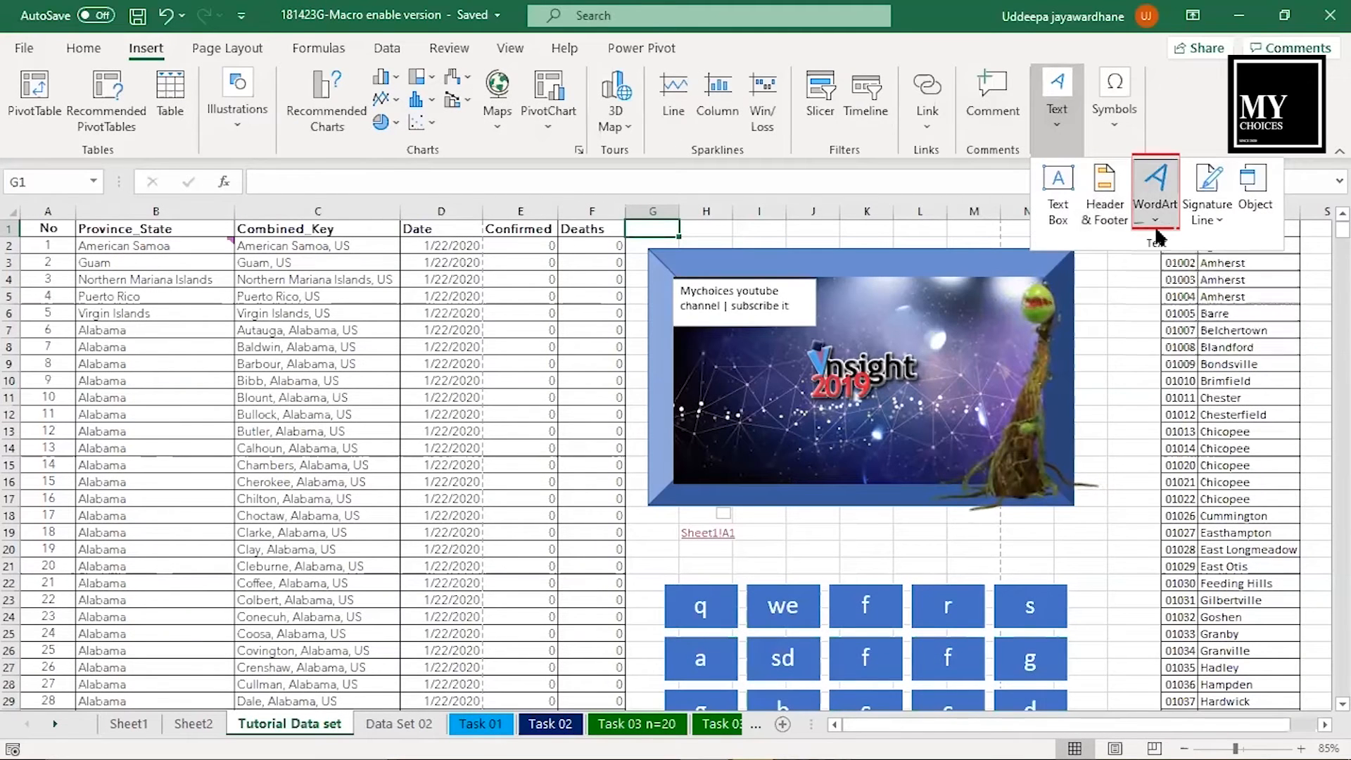
- Insert WordArt reading "MyChoices" in the dark diagonally striped style and place it just below the picture
{"action": "left_click", "coordinate": [1155, 221]}
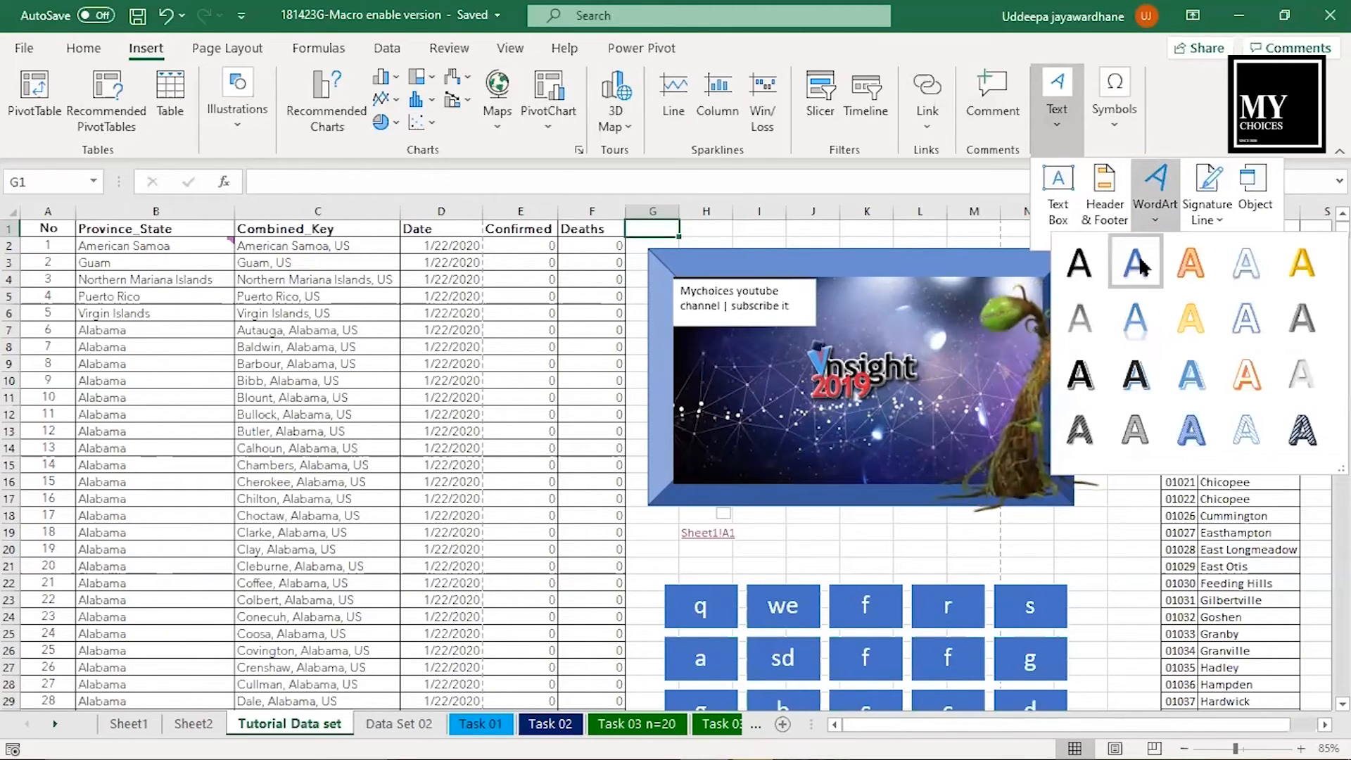
{"action": "left_click", "coordinate": [1279, 416]}
{"action": "type", "text": "My"}
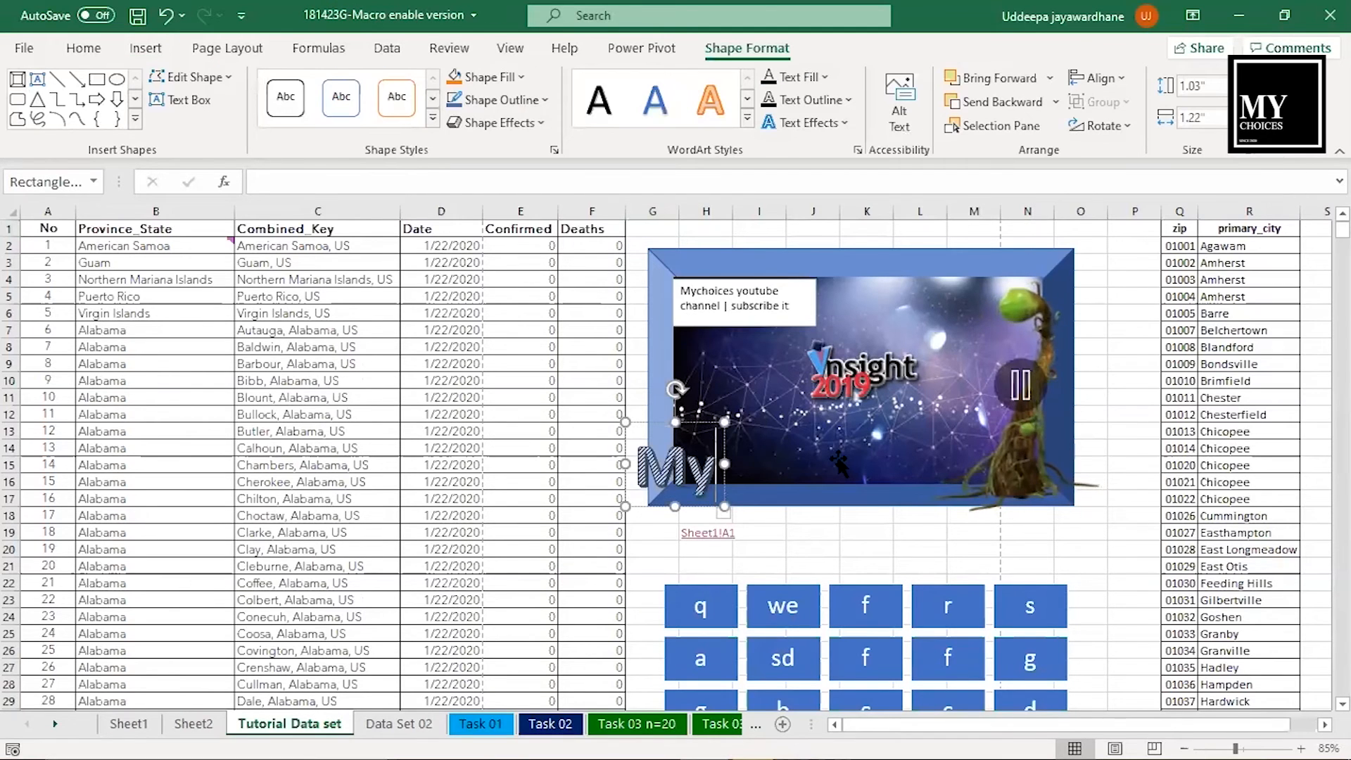
{"action": "type", "text": "Choices"}
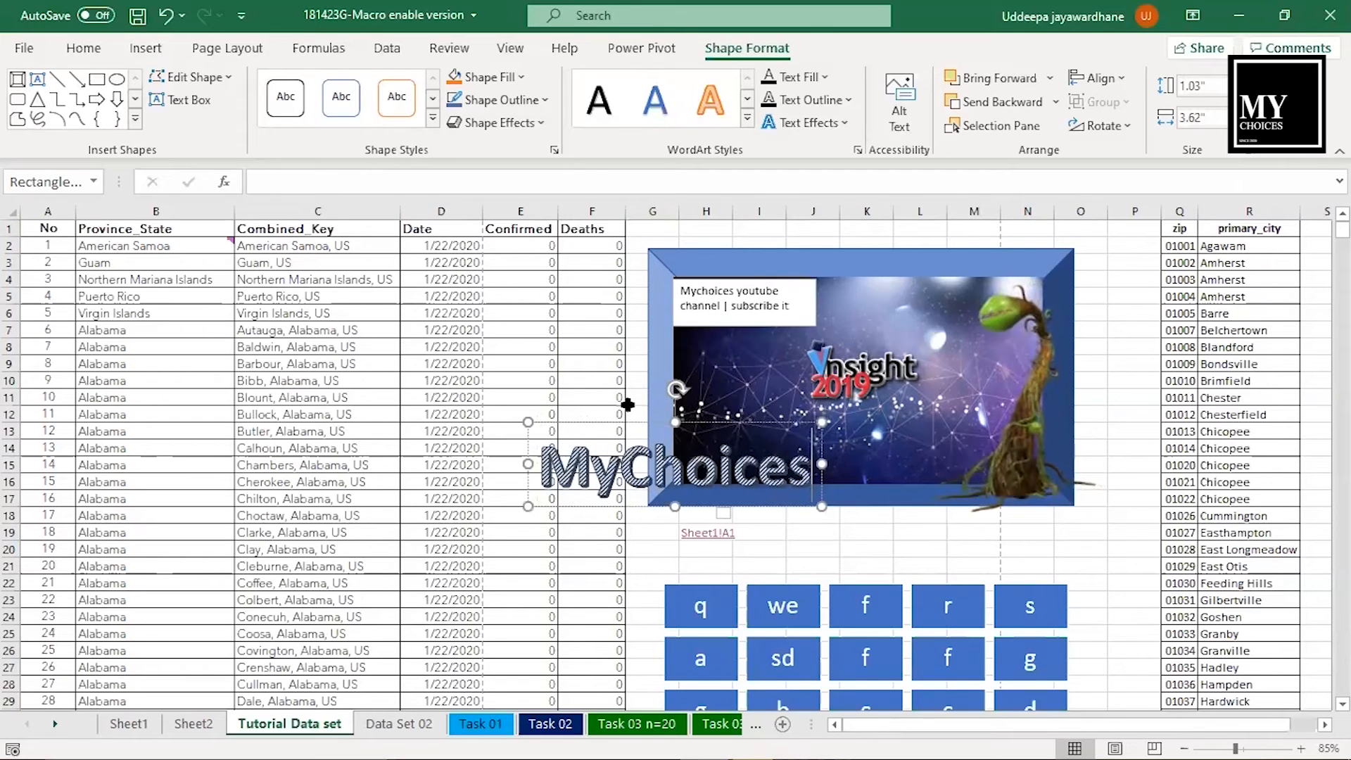
{"action": "left_click_drag", "start_coordinate": [608, 419], "coordinate": [843, 490]}
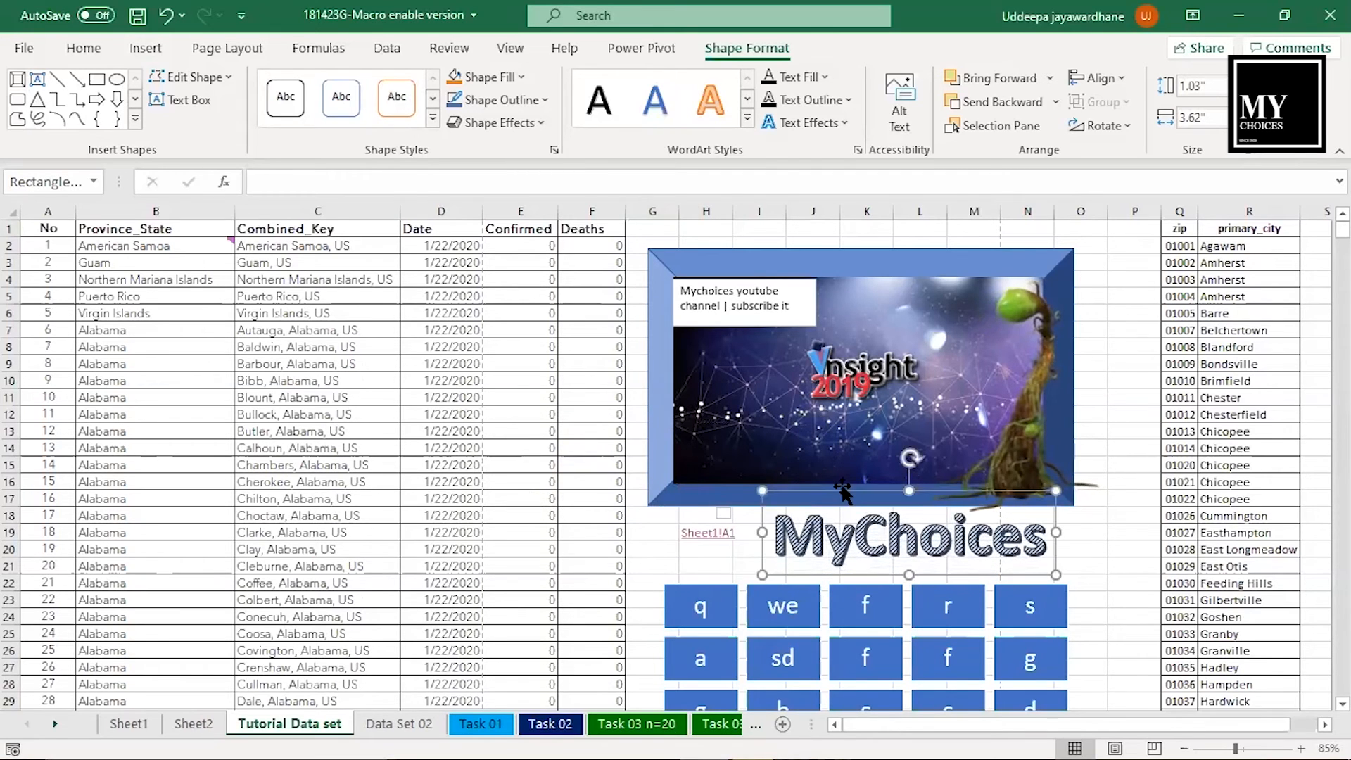
- Insert a Microsoft Office signature line with suggested signer "Mychices" and title "creator"
{"action": "left_click", "coordinate": [147, 48]}
{"action": "left_click", "coordinate": [1071, 105]}
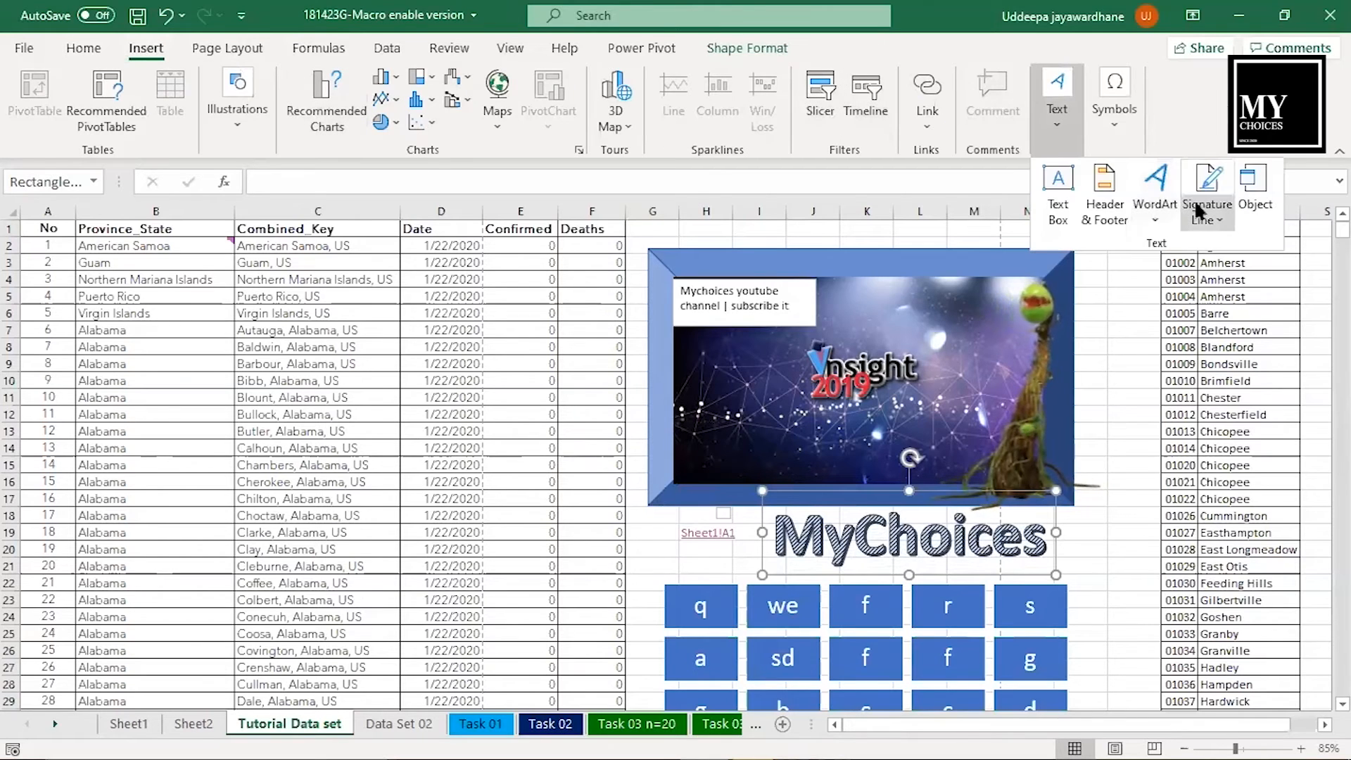
{"action": "left_click", "coordinate": [1203, 212]}
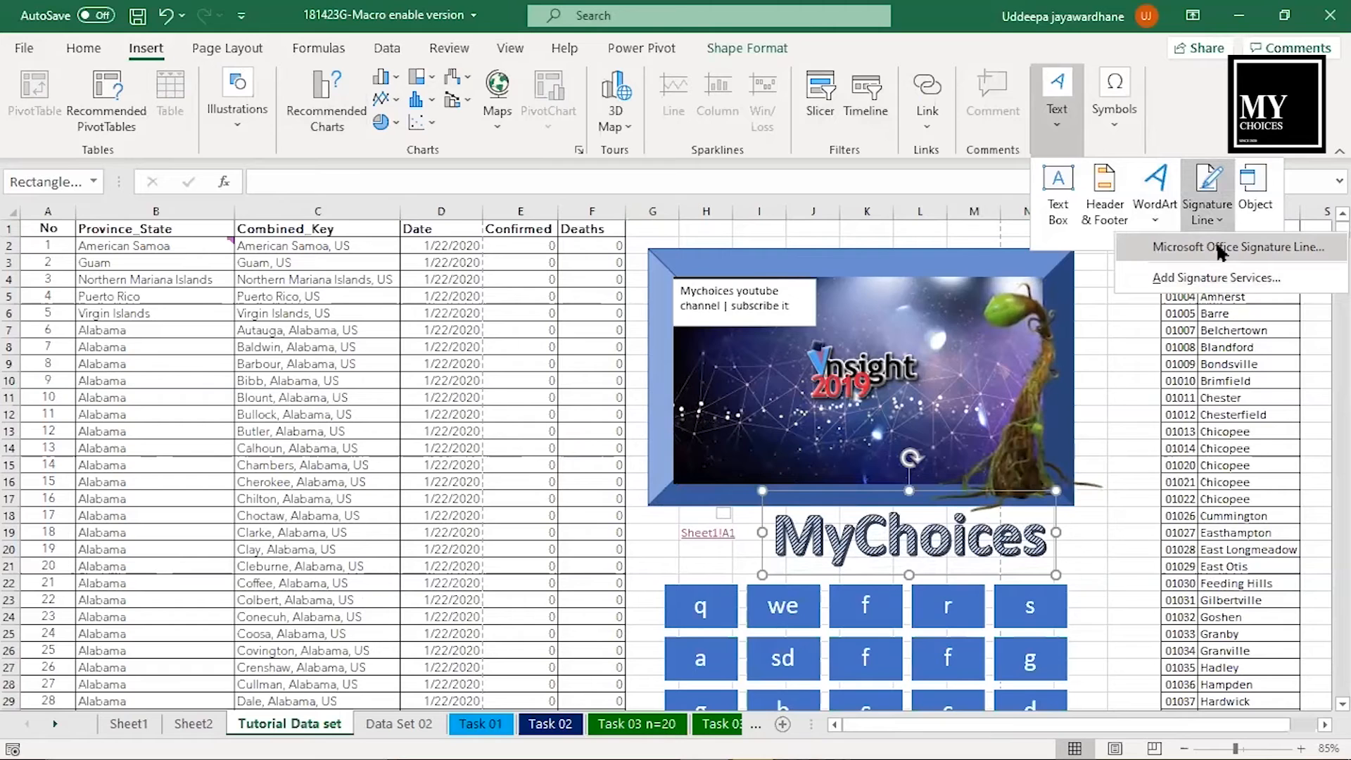
{"action": "left_click", "coordinate": [1220, 249]}
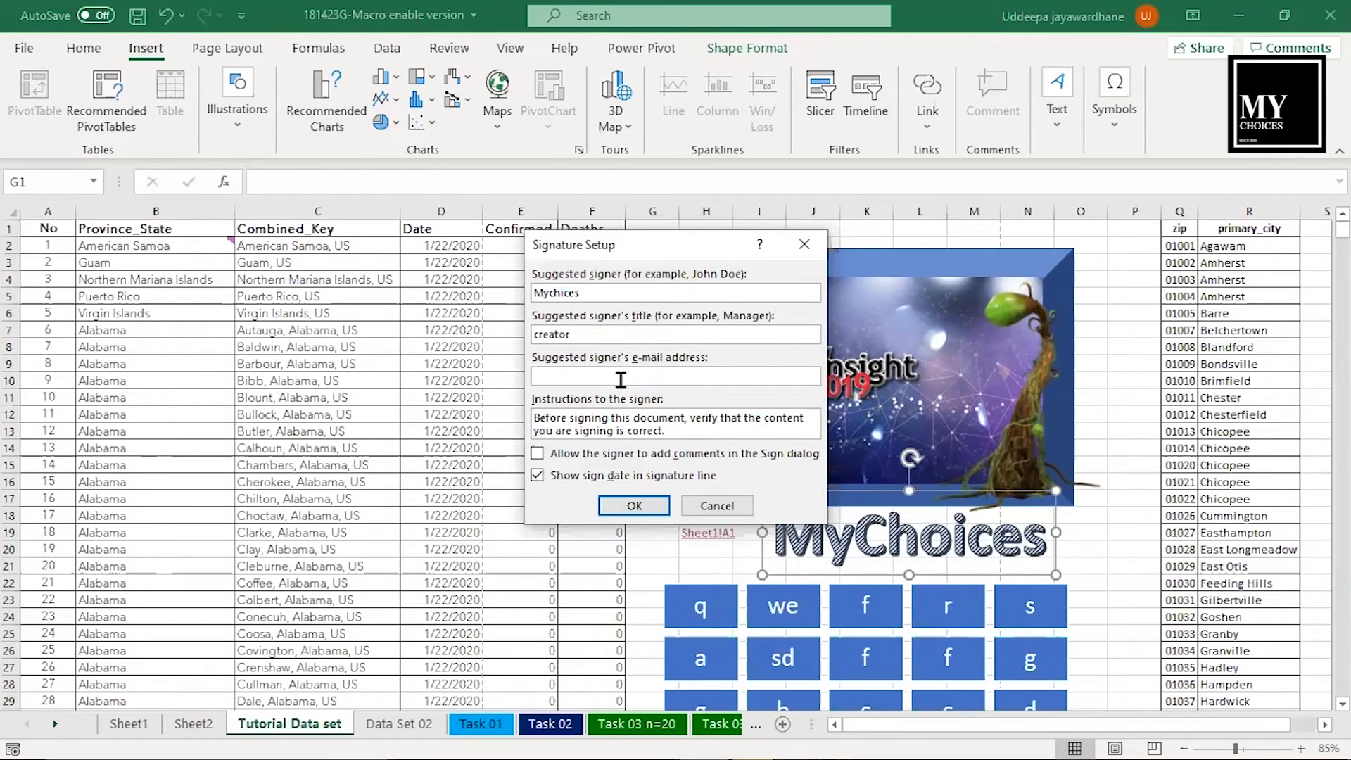
{"action": "key", "text": "Return"}
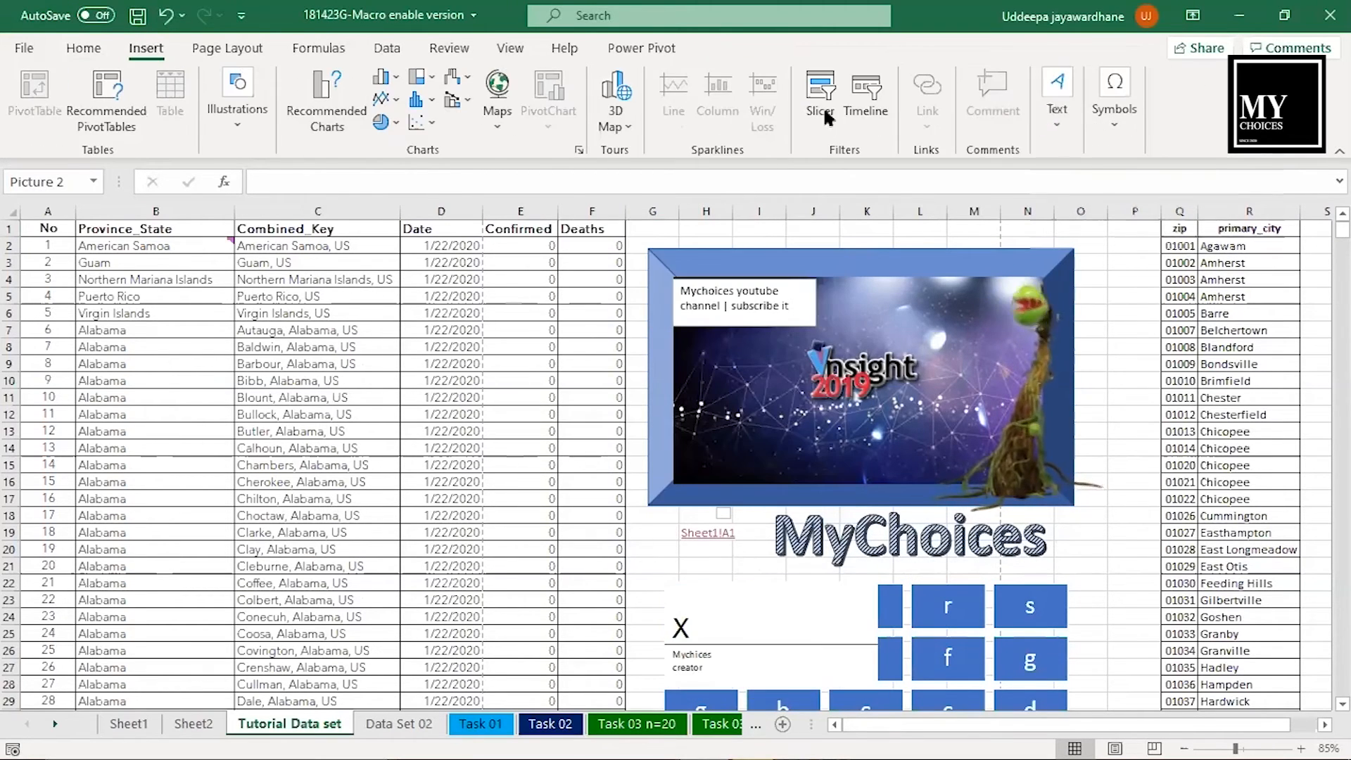
- Insert a new embedded object of type Microsoft Word Macro-Enabled Document into the sheet
{"action": "left_click", "coordinate": [1057, 109]}
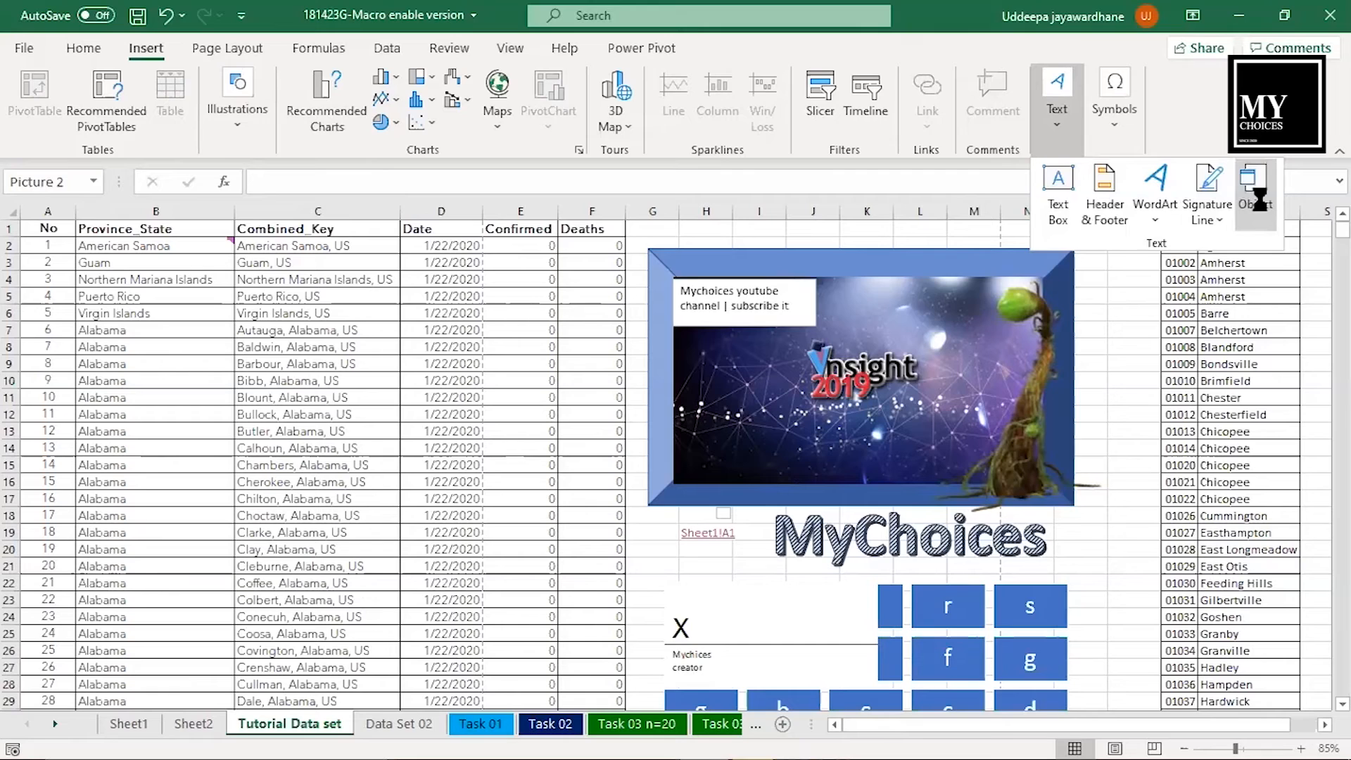
{"action": "left_click", "coordinate": [1254, 193]}
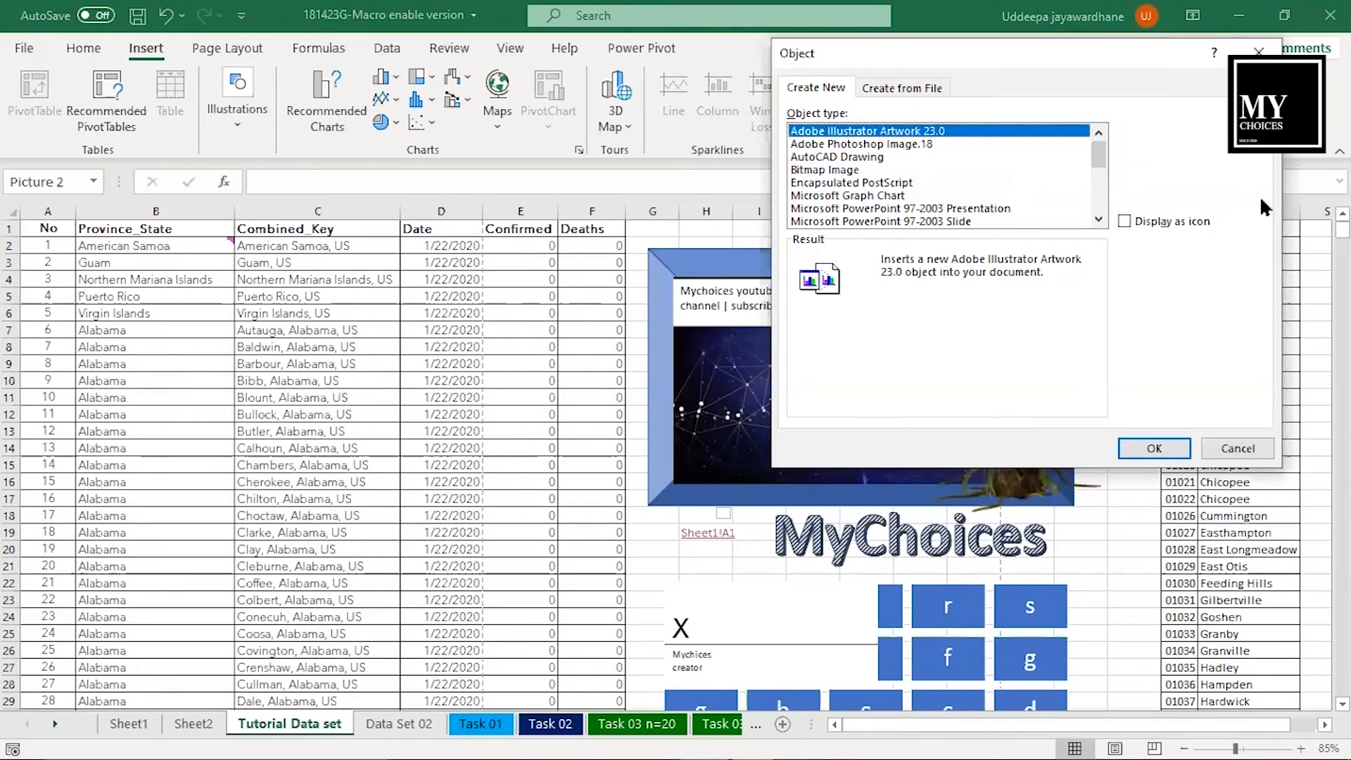
{"action": "left_click", "coordinate": [934, 144]}
{"action": "scroll", "coordinate": [943, 176], "scroll_direction": "down", "scroll_amount": 3}
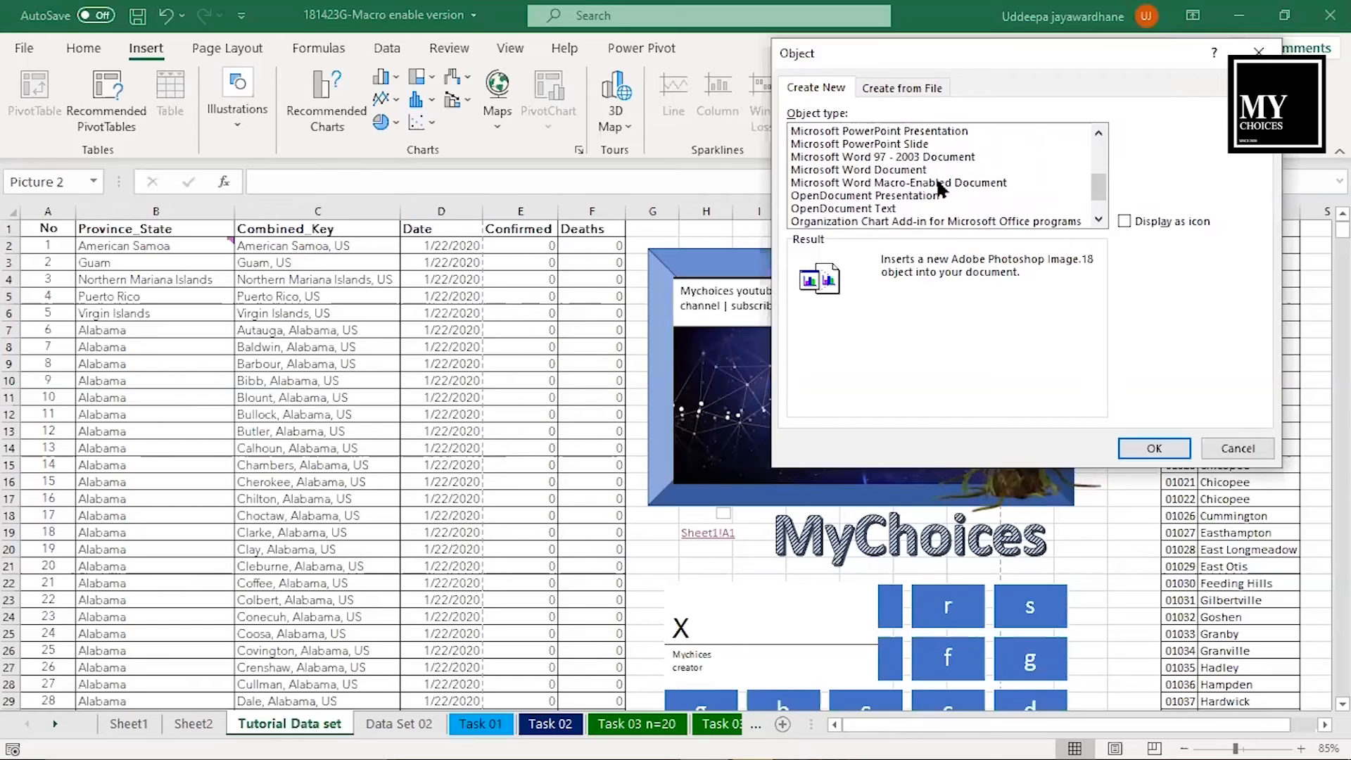
{"action": "left_click", "coordinate": [935, 182]}
{"action": "left_click", "coordinate": [1162, 448]}
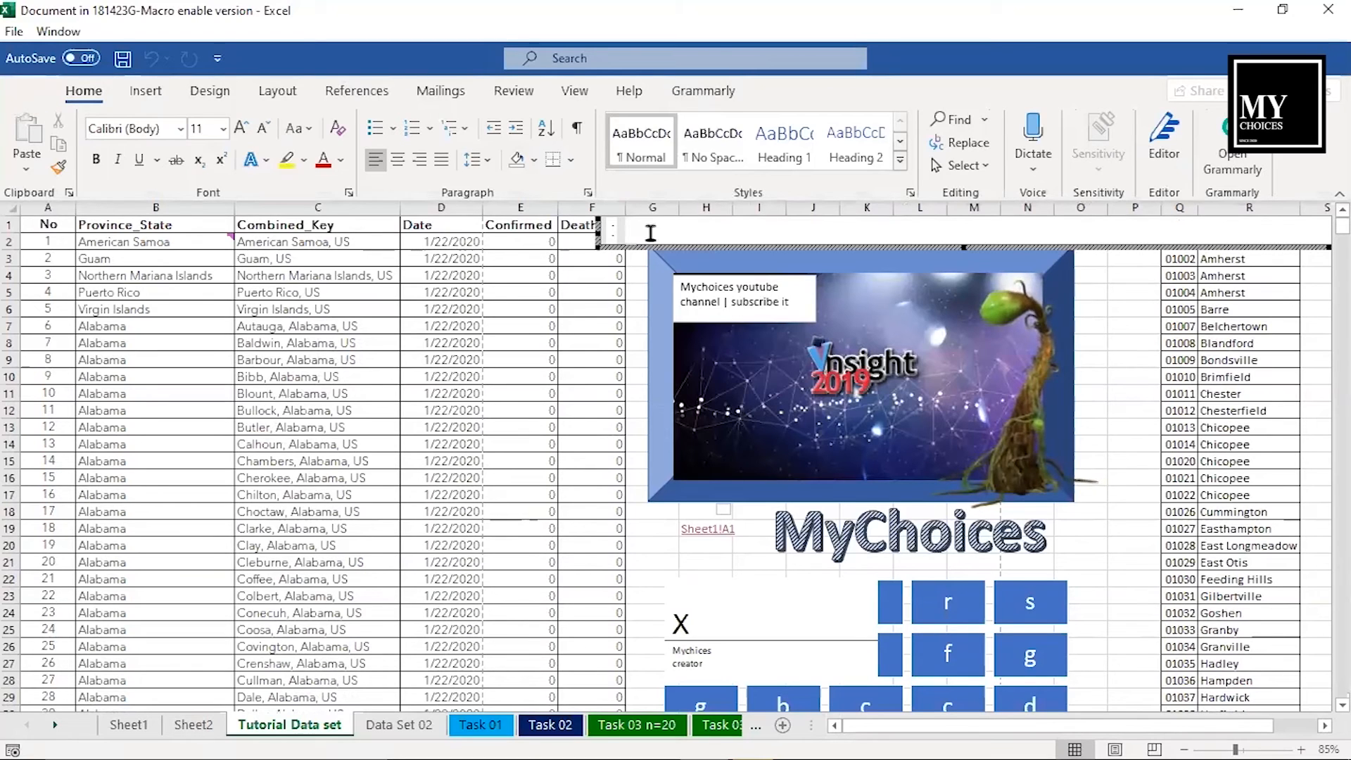
- Enter "xzdfasdfsdv" in the embedded Word document, make the text bold and italic, and return to the worksheet
{"action": "left_click", "coordinate": [150, 92]}
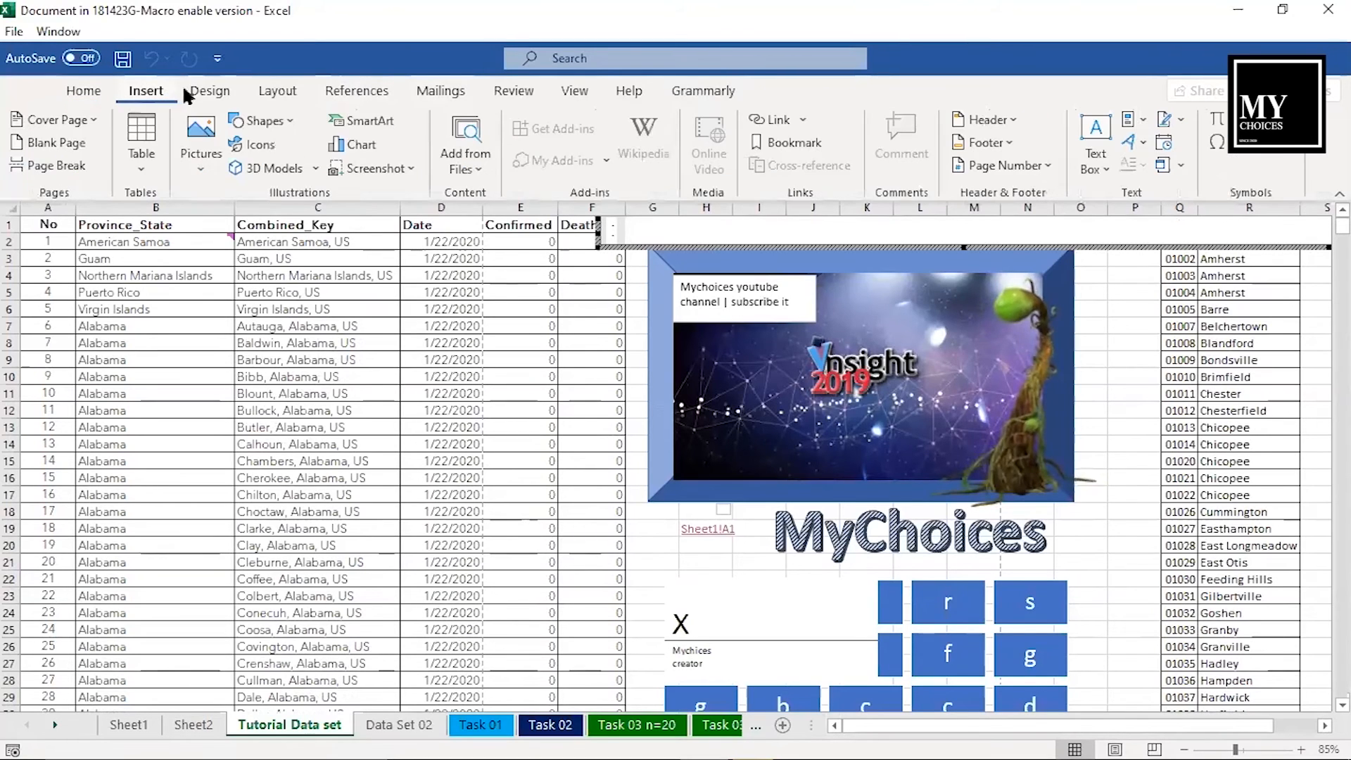
{"action": "left_click", "coordinate": [212, 90]}
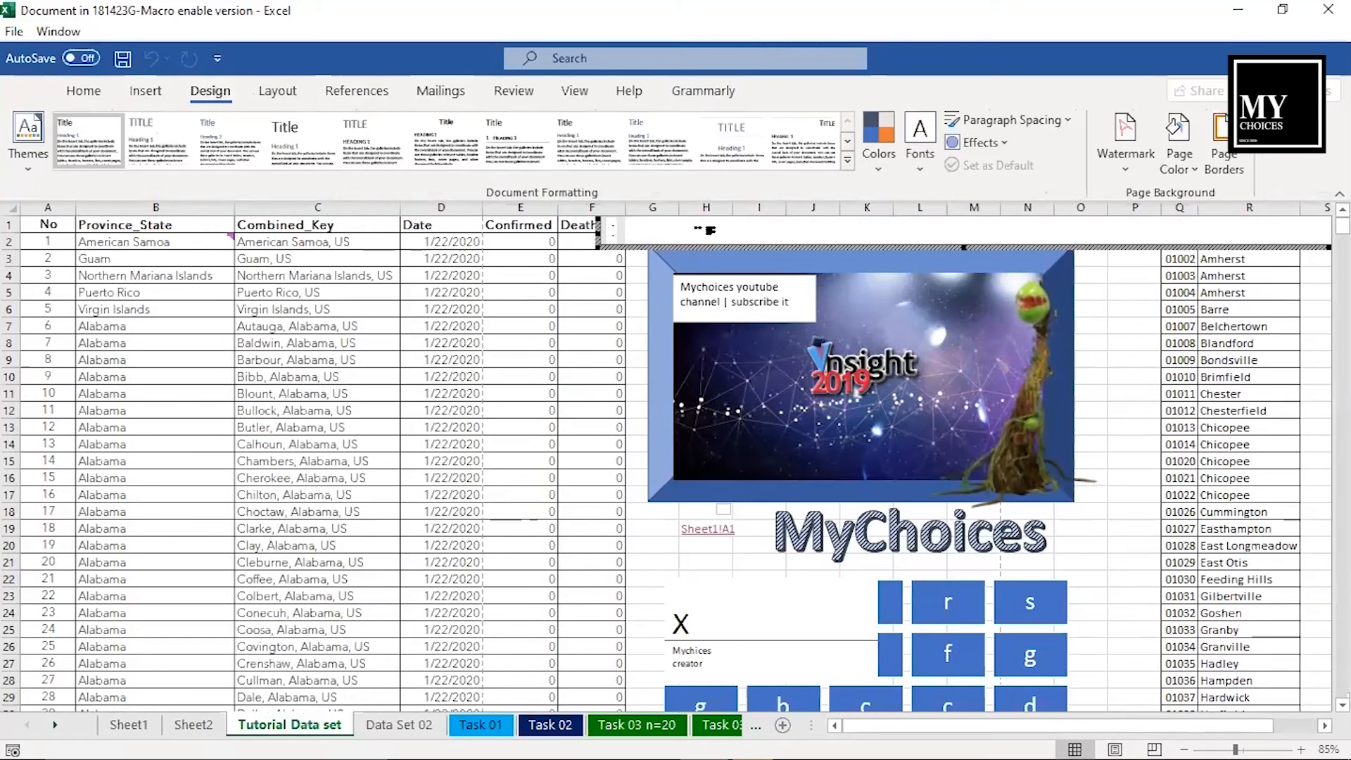
{"action": "type", "text": "xzdfasdfsdv"}
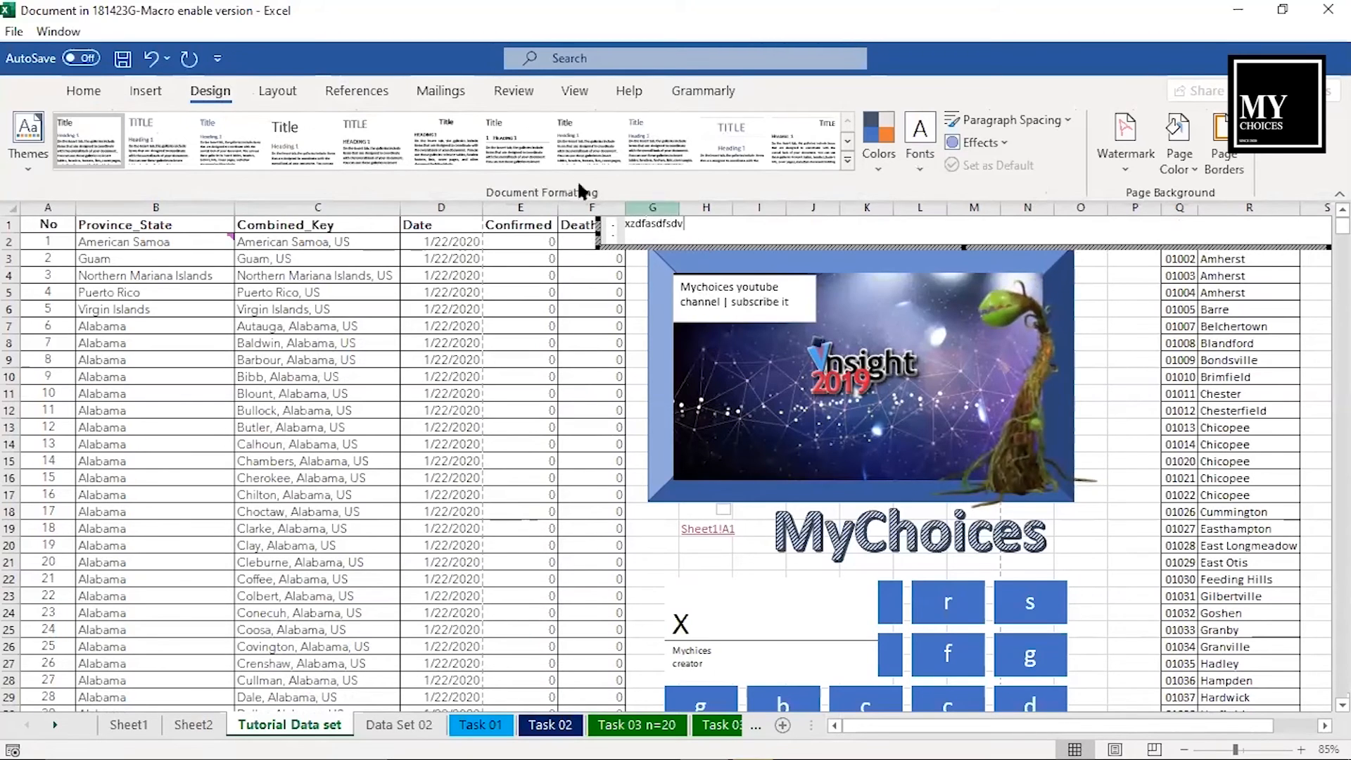
{"action": "left_click", "coordinate": [86, 92]}
{"action": "key", "text": "ctrl+a"}
{"action": "left_click", "coordinate": [96, 159]}
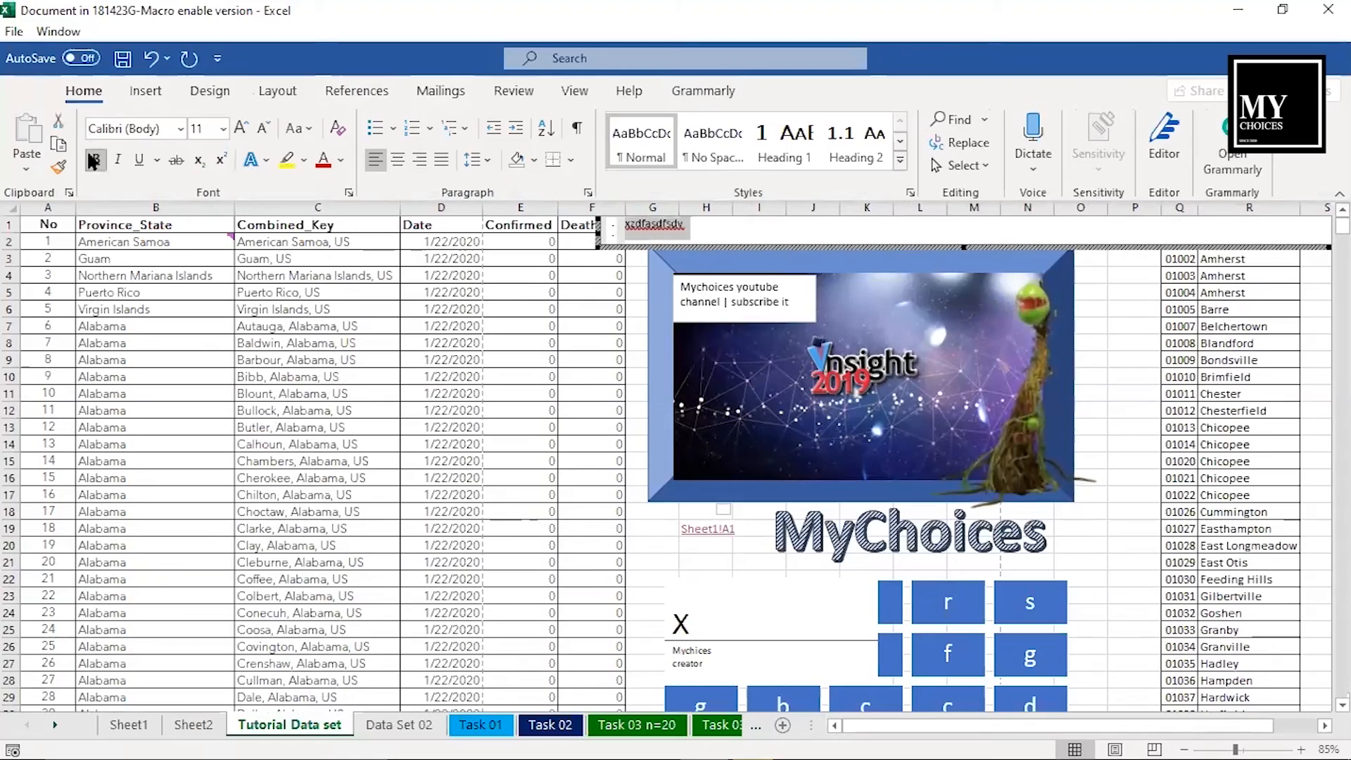
{"action": "left_click", "coordinate": [117, 159]}
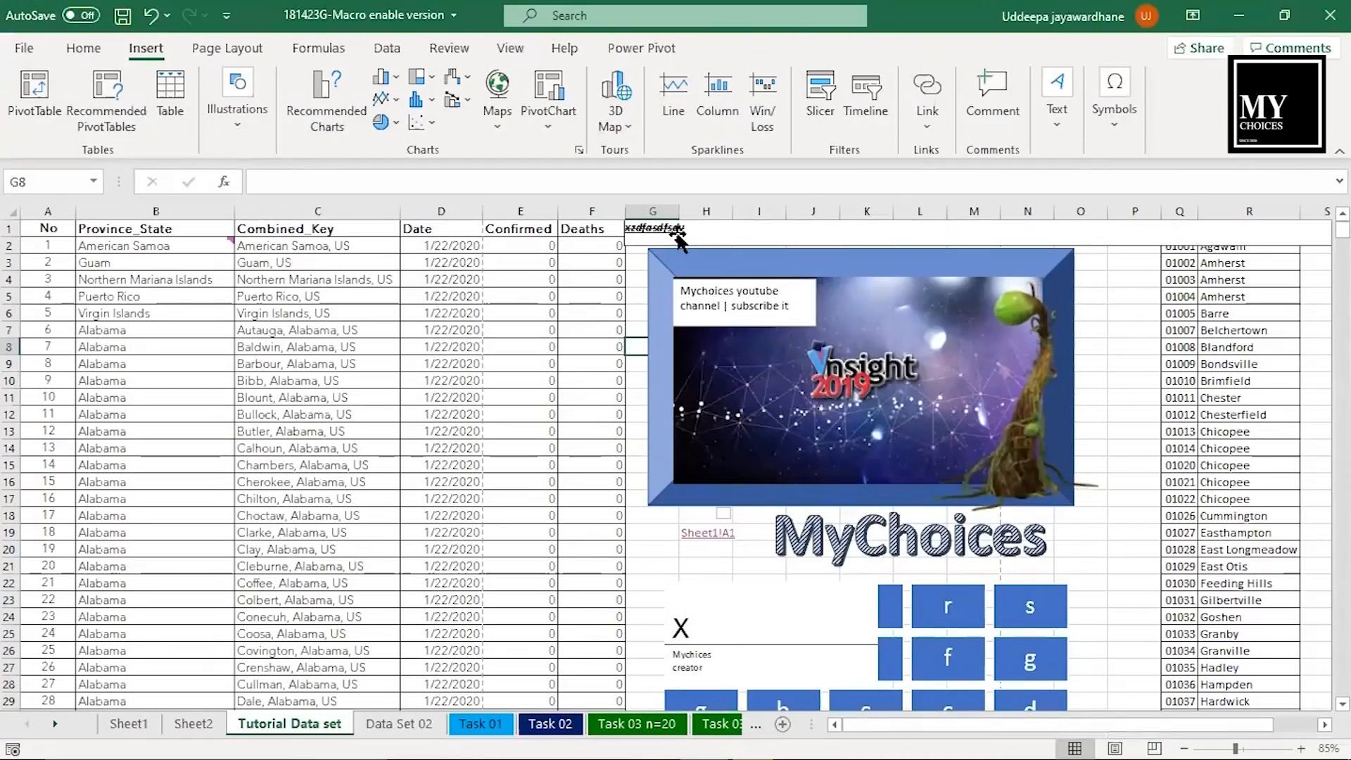
- Insert the built-in Trig Identity 1 equation and place it between the MyChoices WordArt and the signature line
{"action": "left_click", "coordinate": [1114, 99]}
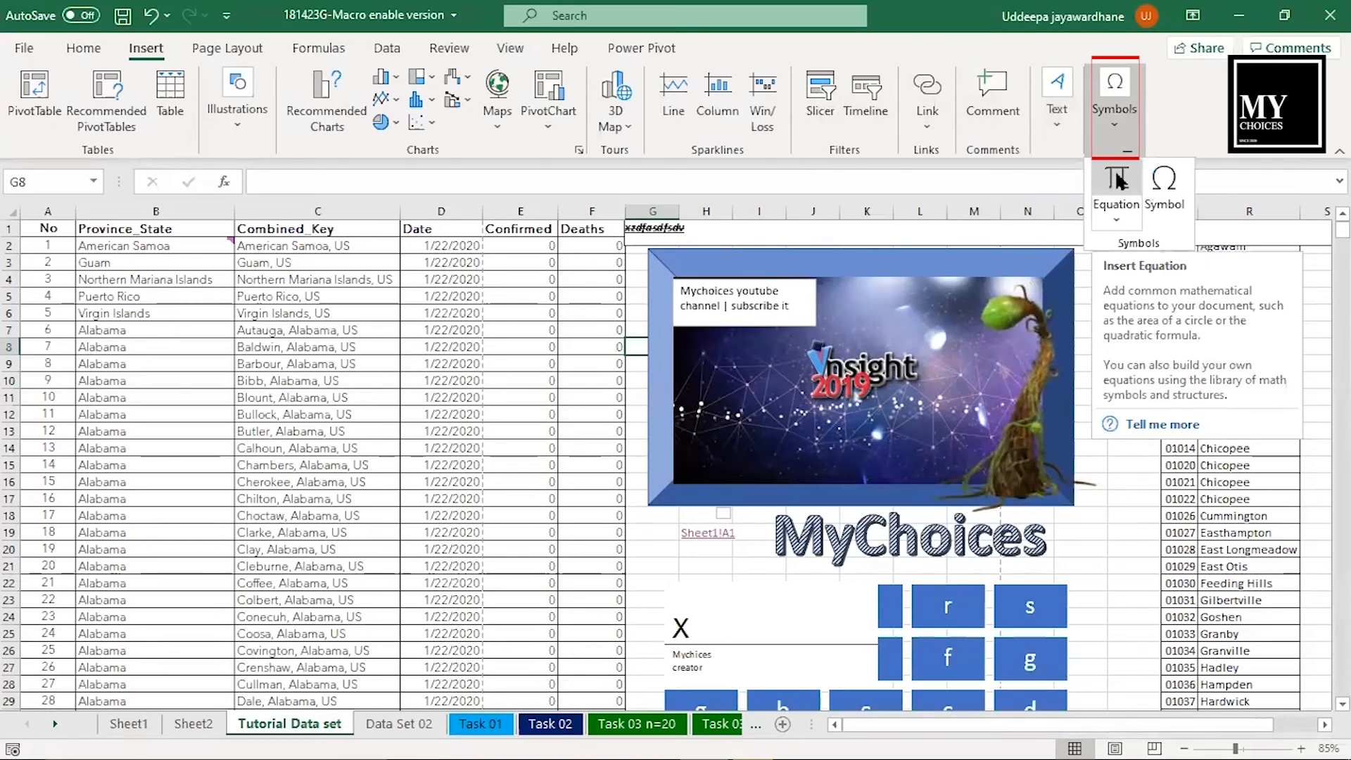
{"action": "left_click", "coordinate": [1117, 180]}
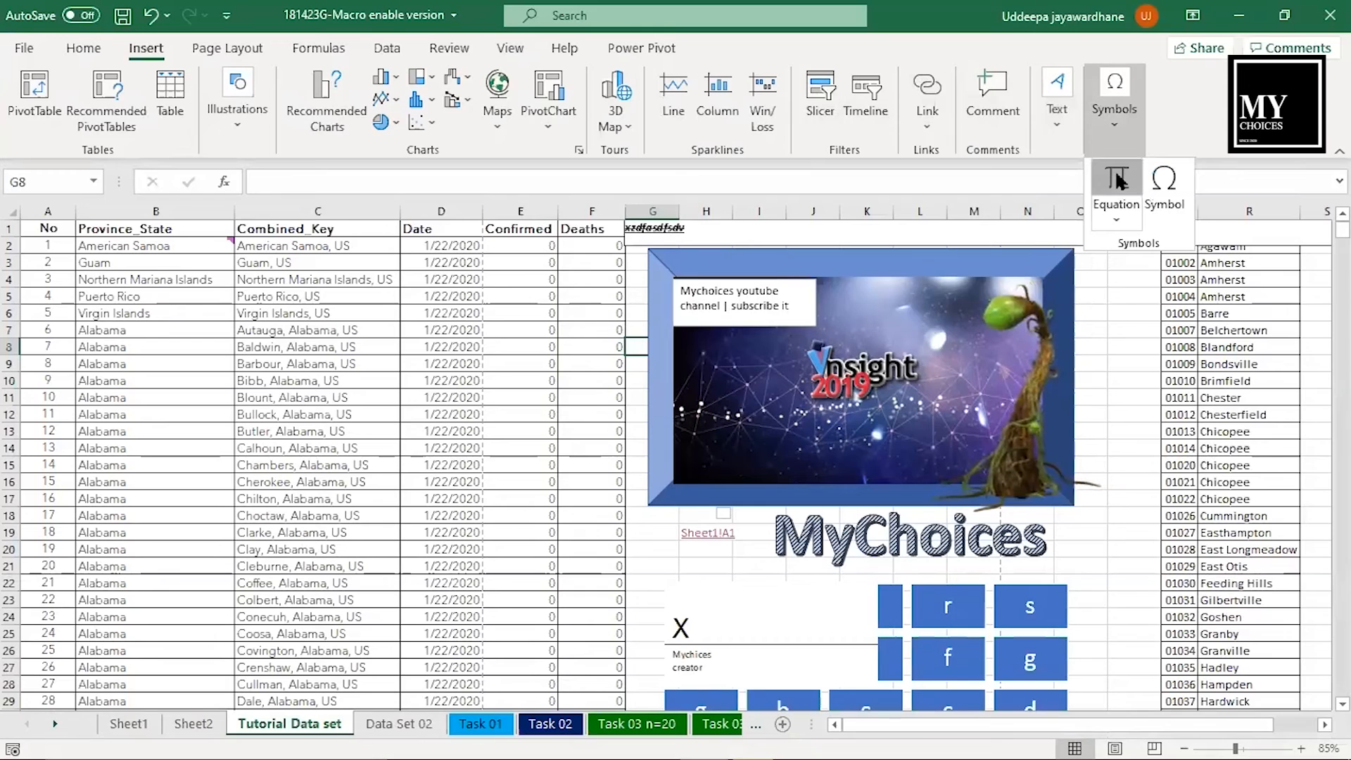
{"action": "left_click", "coordinate": [1117, 181]}
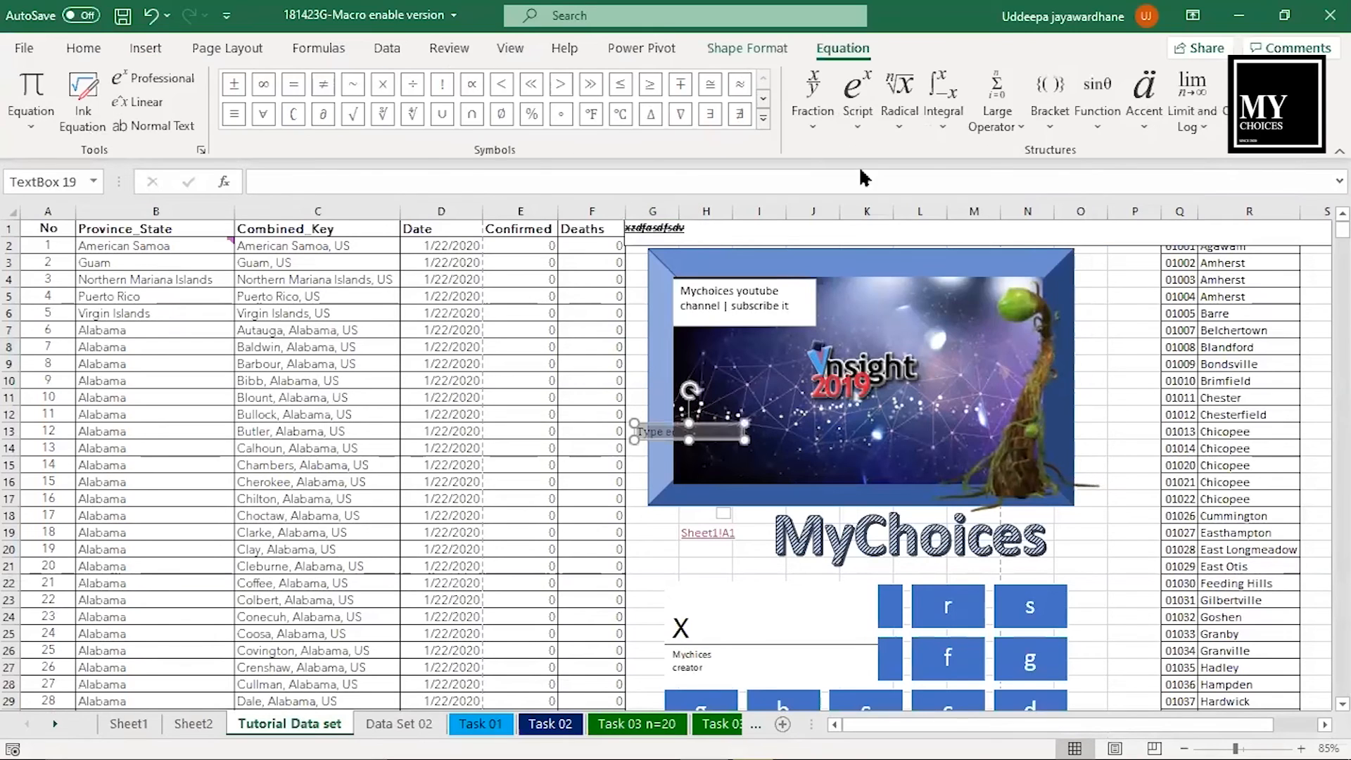
{"action": "left_click", "coordinate": [30, 134]}
{"action": "left_click_drag", "start_coordinate": [367, 205], "coordinate": [368, 386]}
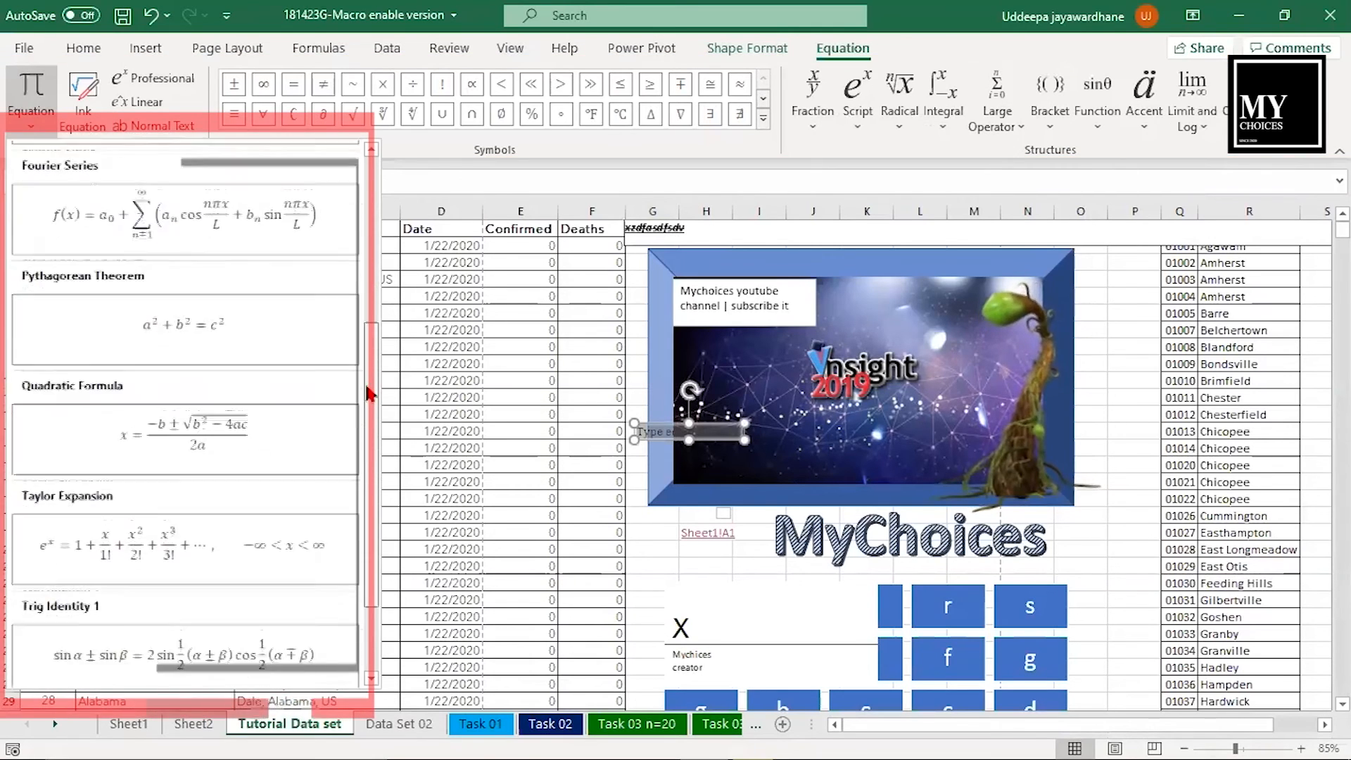
{"action": "left_click", "coordinate": [244, 568]}
{"action": "left_click_drag", "start_coordinate": [697, 444], "coordinate": [724, 581]}
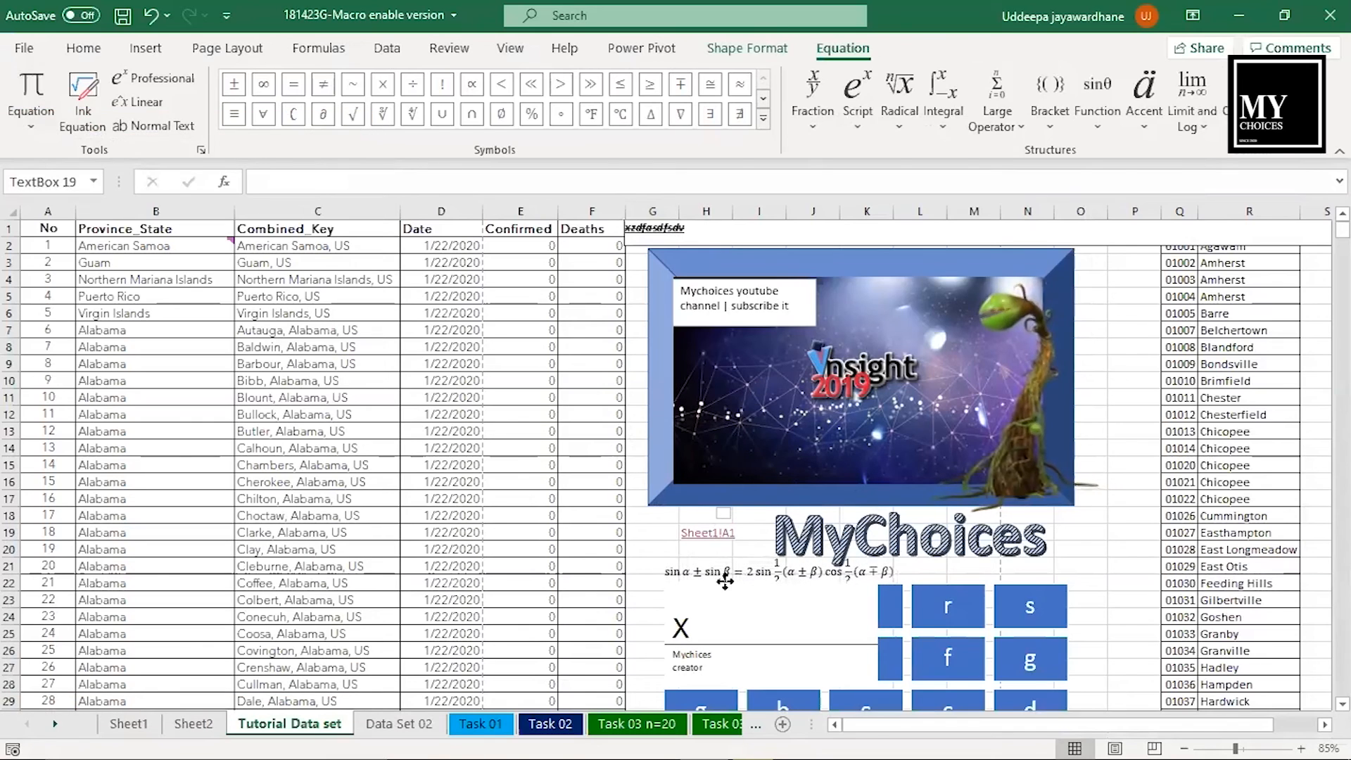
- Insert a row of Austral Sign currency symbols into cell O21 and autofit the width of column O
{"action": "left_click", "coordinate": [146, 48]}
{"action": "left_click", "coordinate": [1115, 111]}
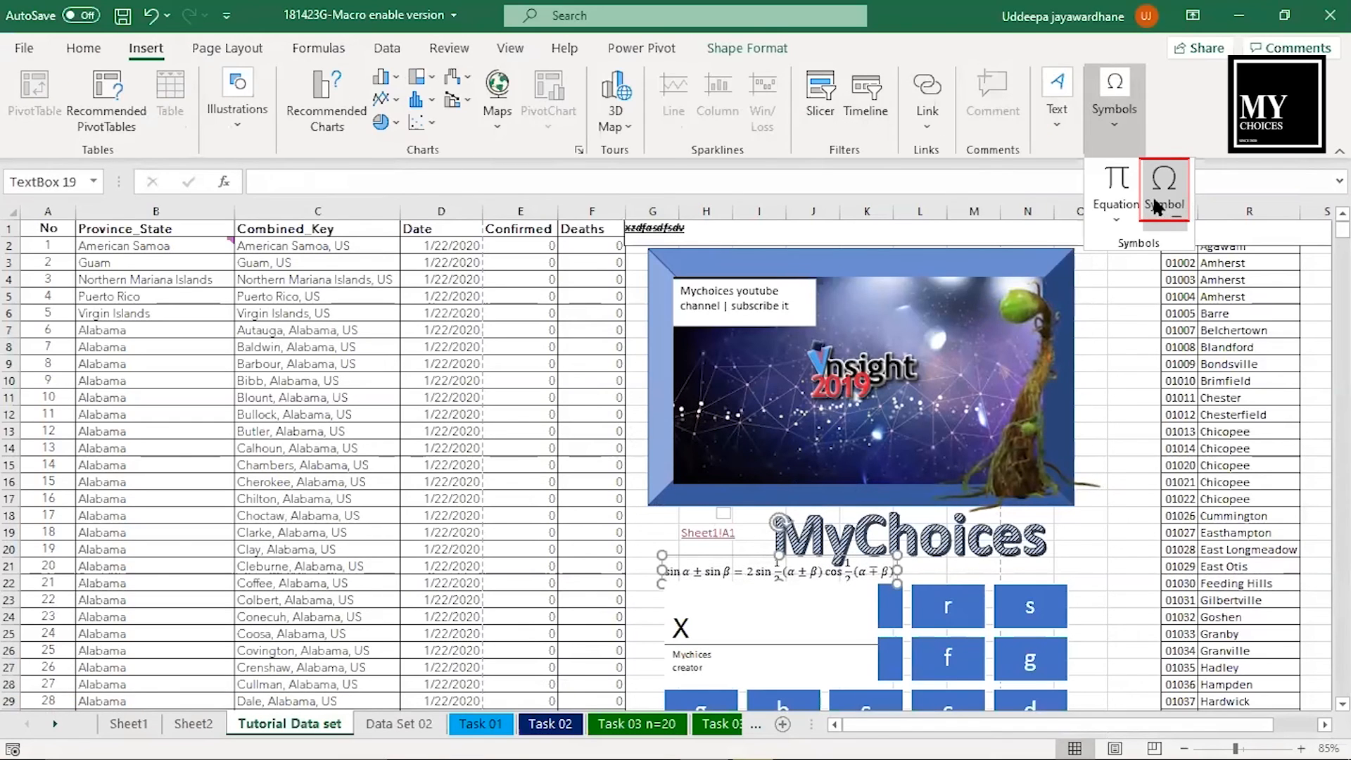
{"action": "left_click", "coordinate": [1154, 204]}
{"action": "double_click", "coordinate": [986, 178]}
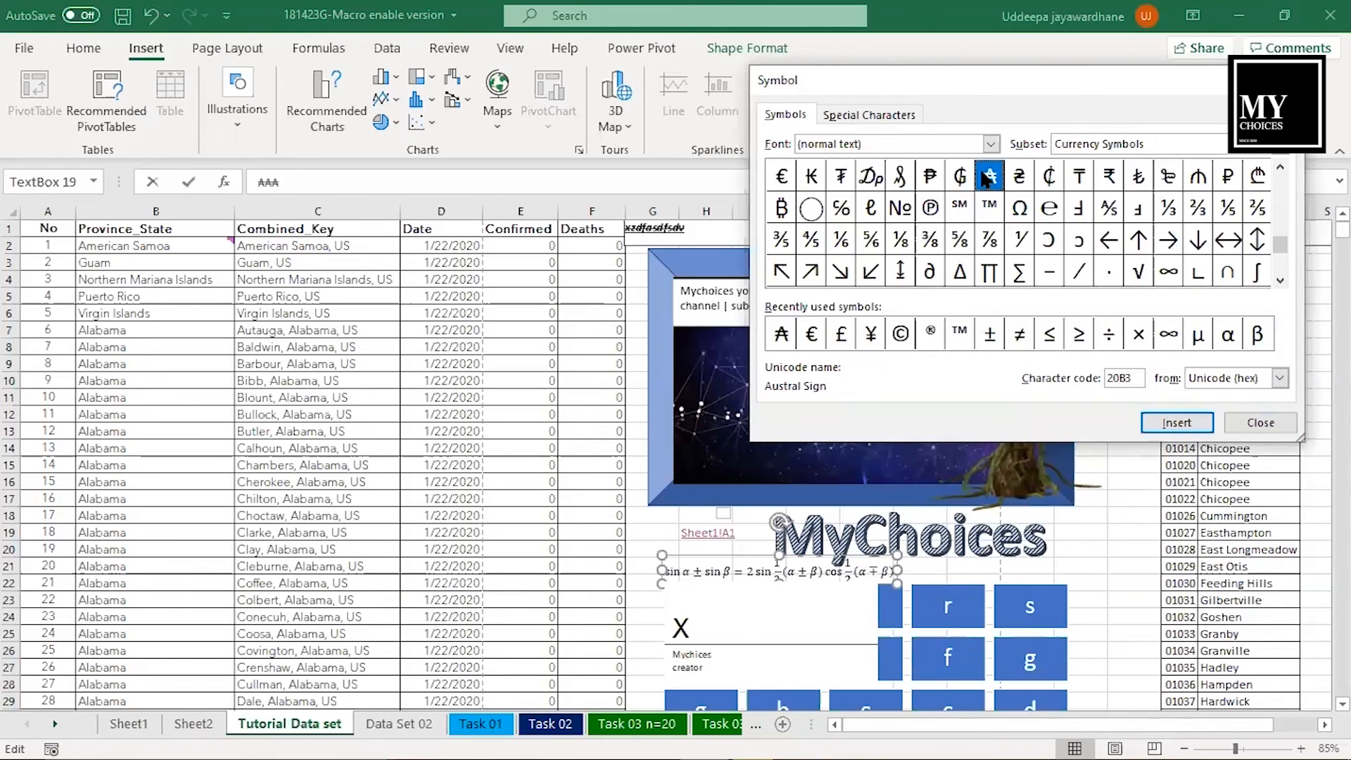
{"action": "left_click", "coordinate": [1260, 422]}
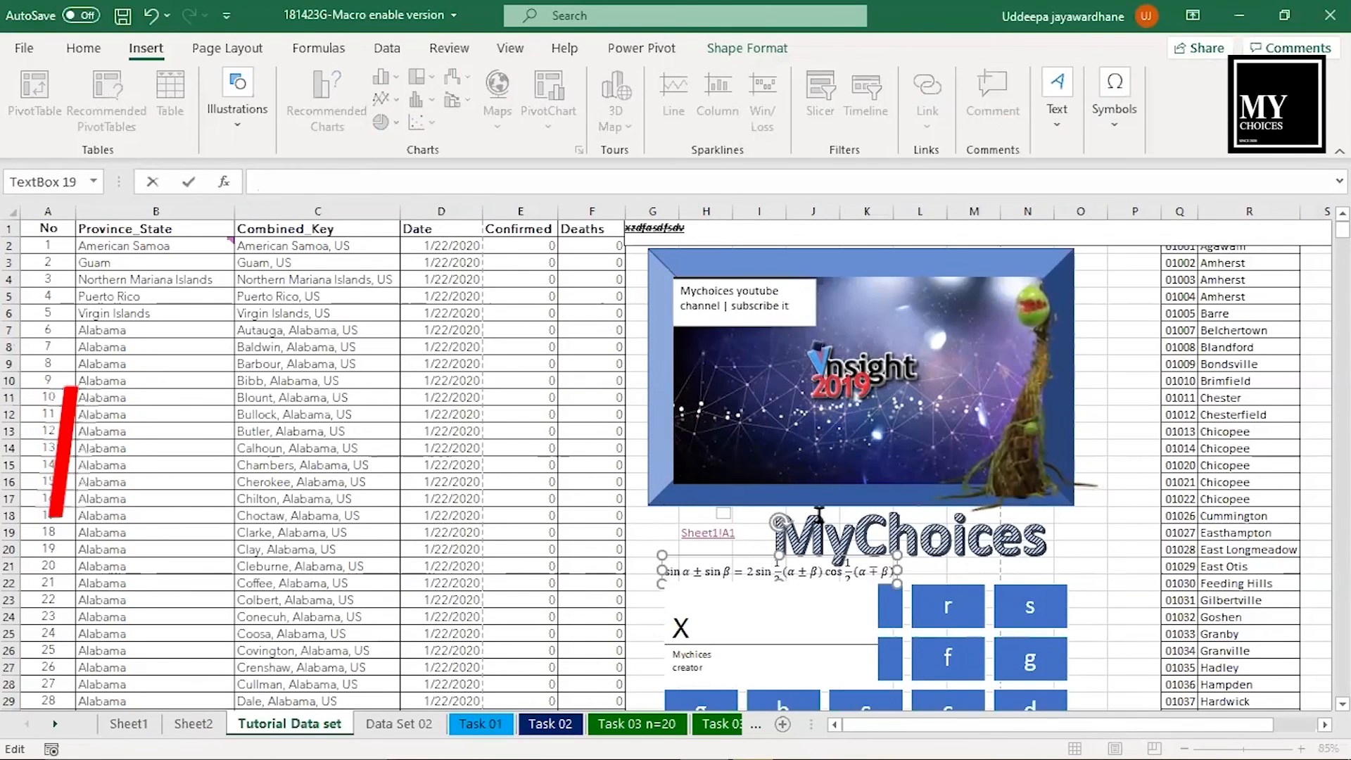
{"action": "left_click", "coordinate": [1095, 564]}
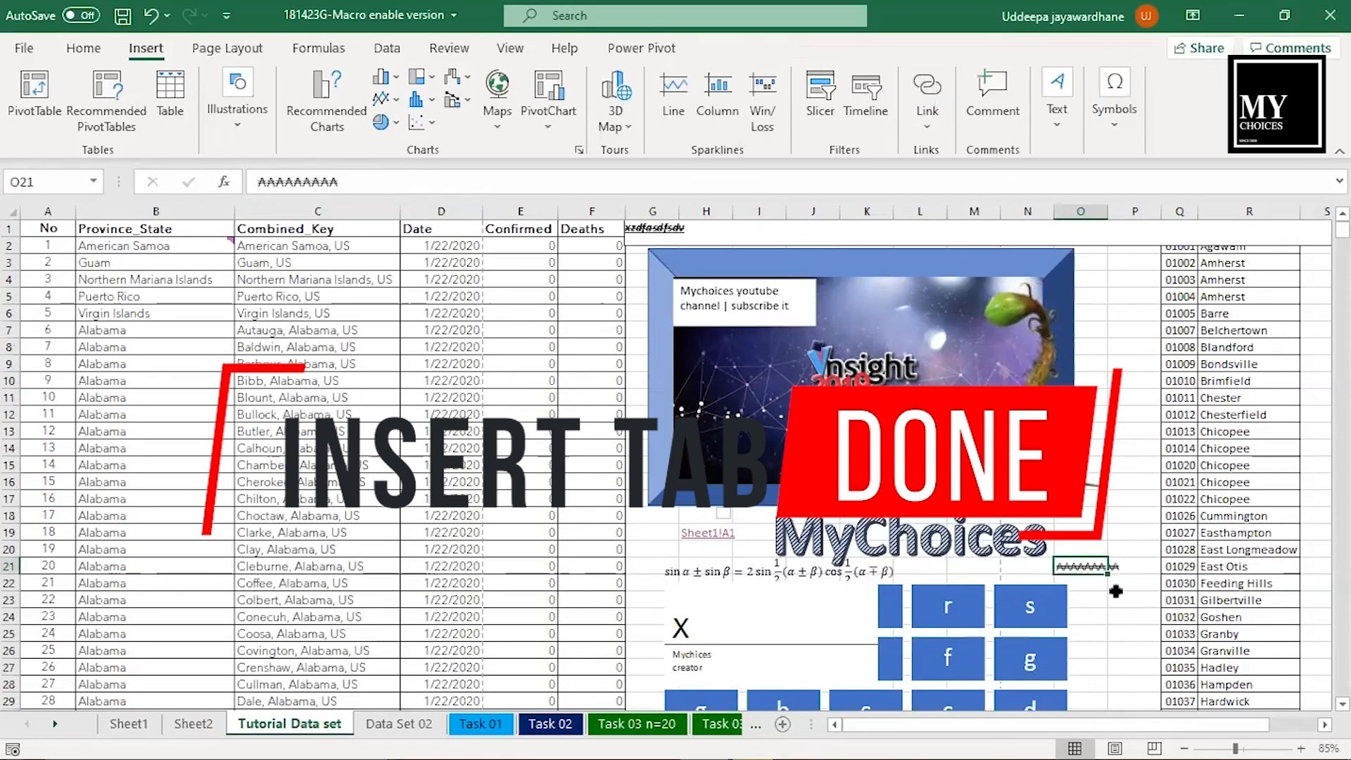
{"action": "double_click", "coordinate": [1109, 216]}
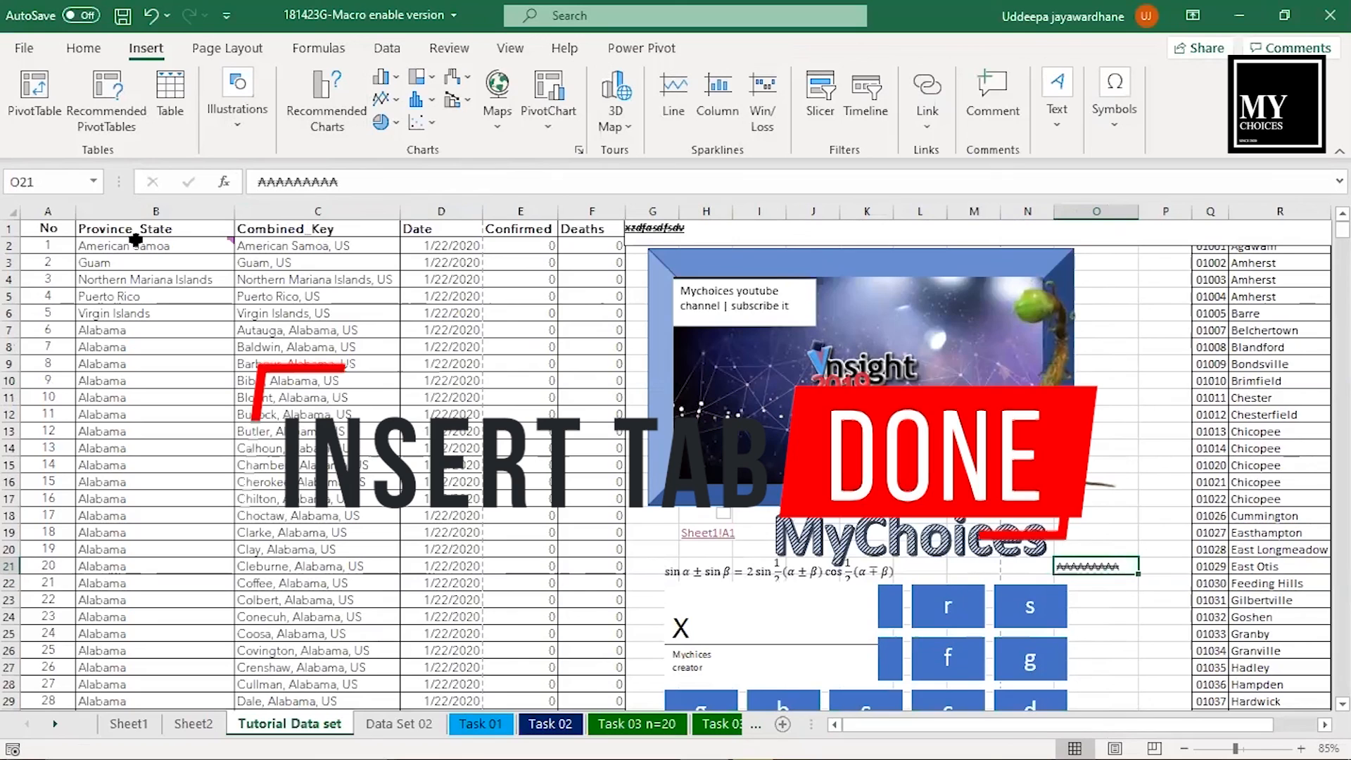
- Bring up the page layout commands for the Tutorial Data set sheet
{"action": "left_click", "coordinate": [199, 49]}
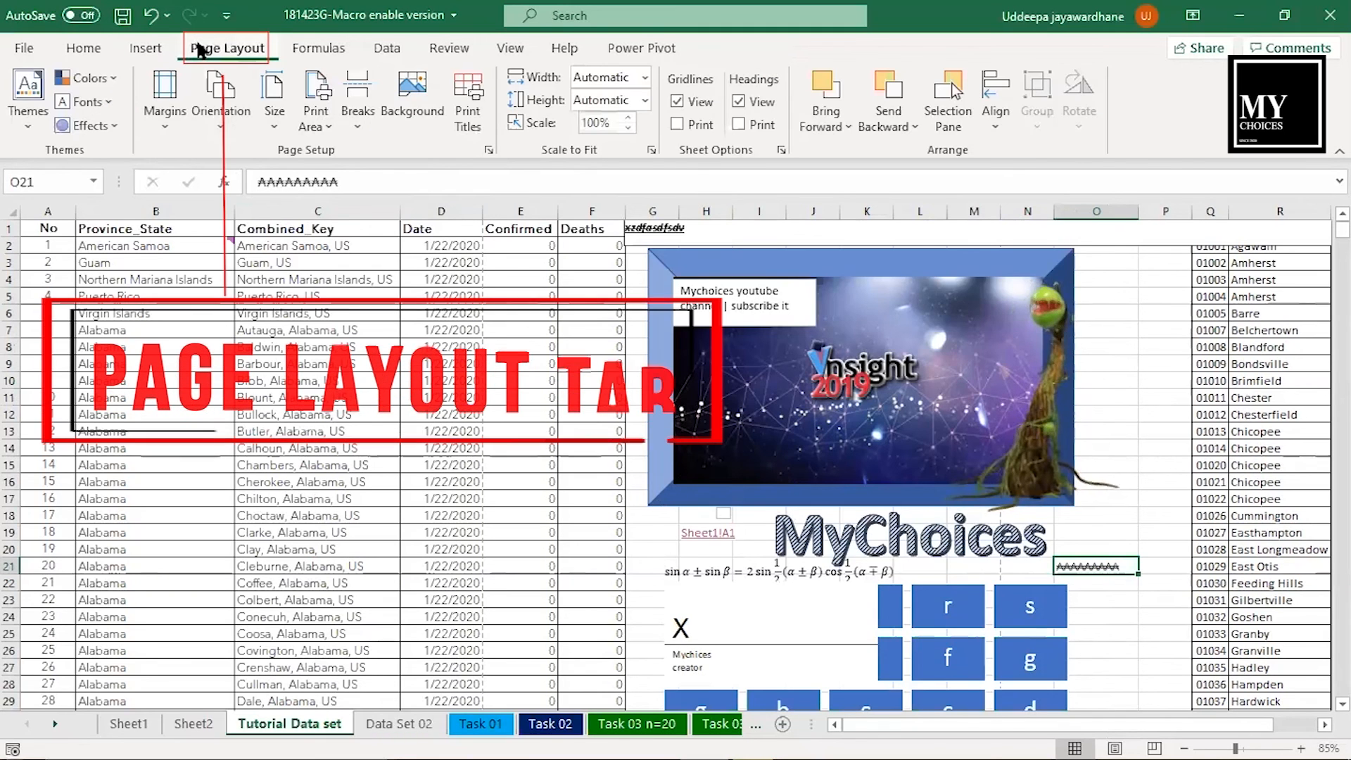